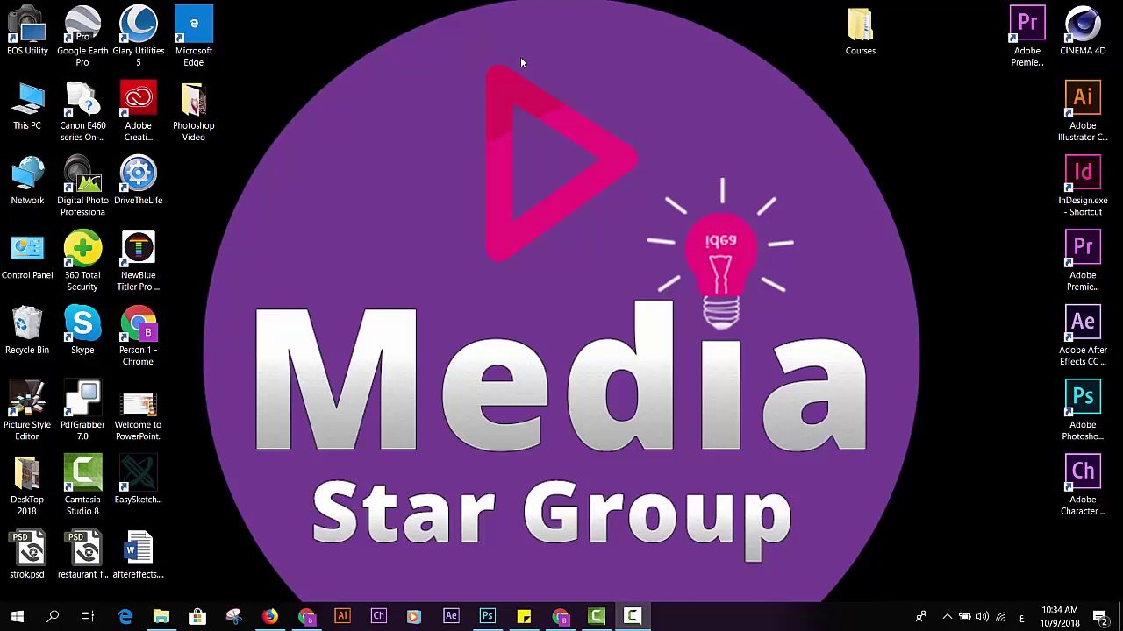
# Switch to the already-running Photoshop window from the Windows taskbar.
pyautogui.click(487, 617)
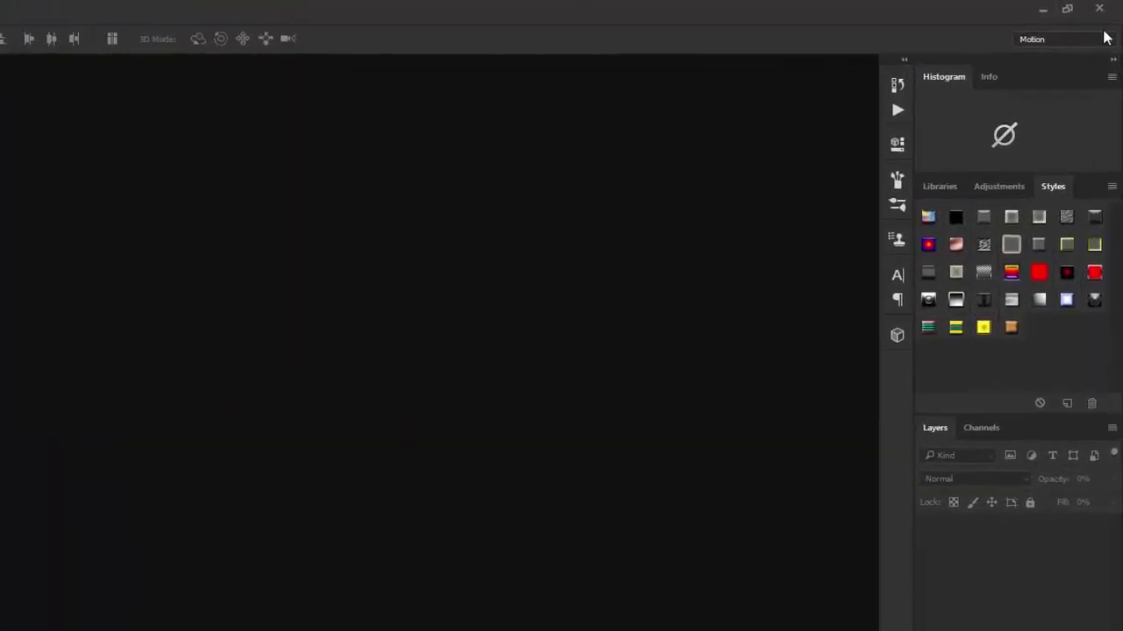
pyautogui.click(1109, 41)
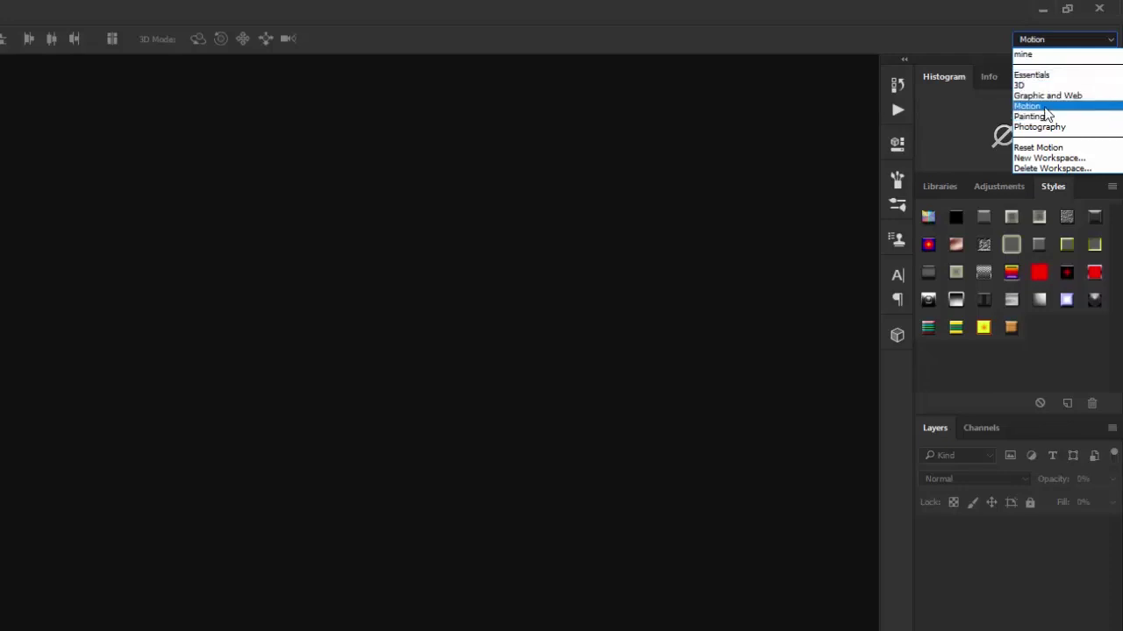
pyautogui.click(754, 5)
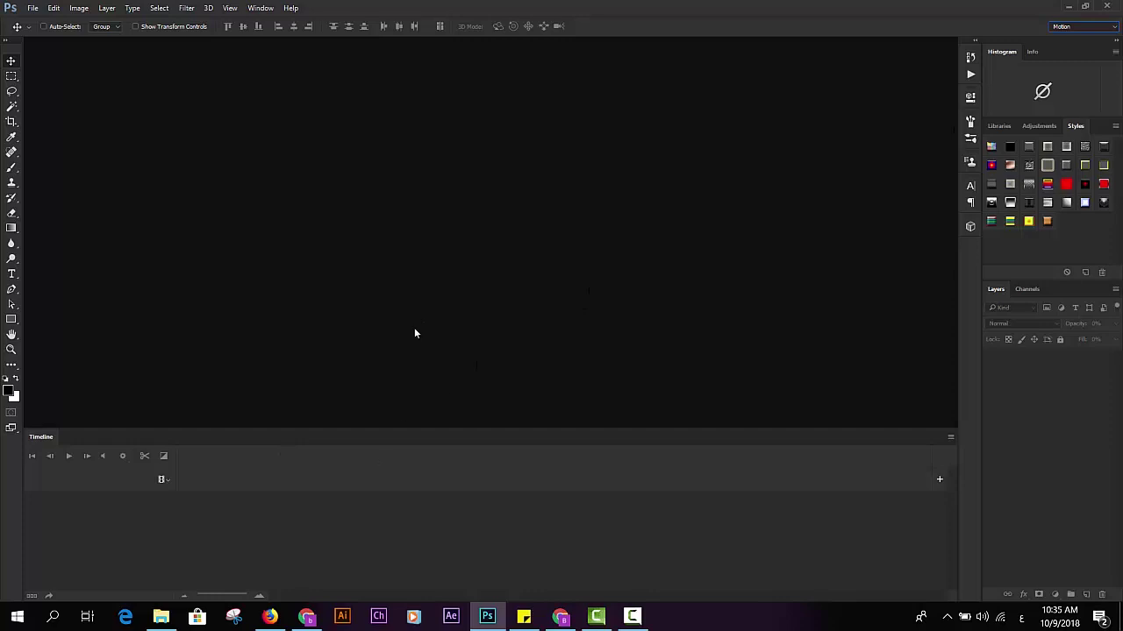
pyautogui.click(260, 8)
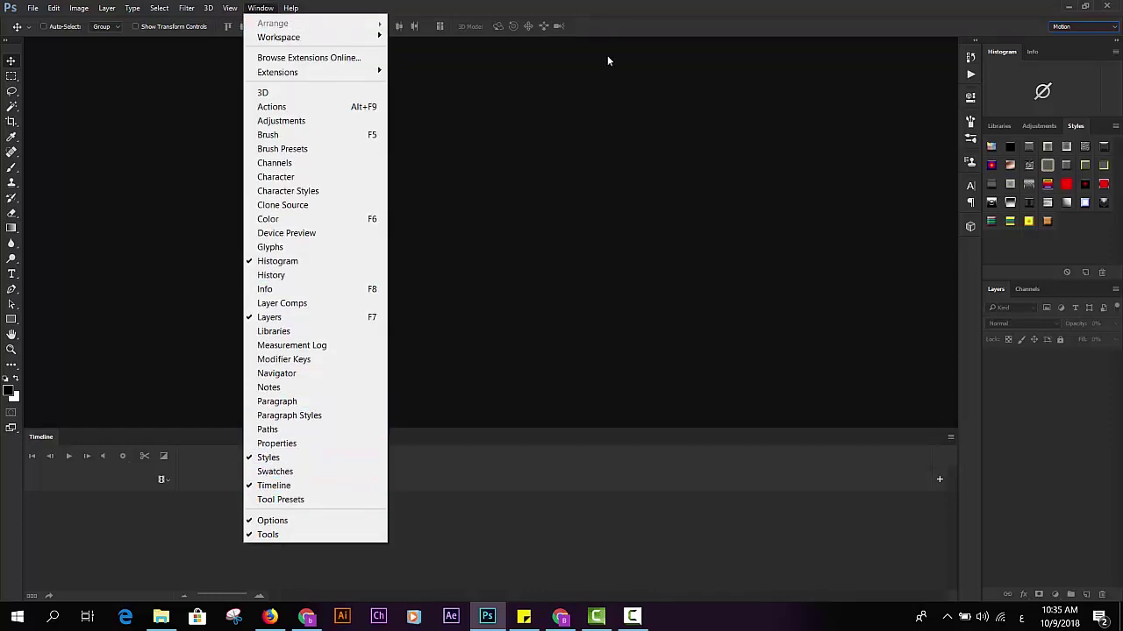
pyautogui.click(592, 6)
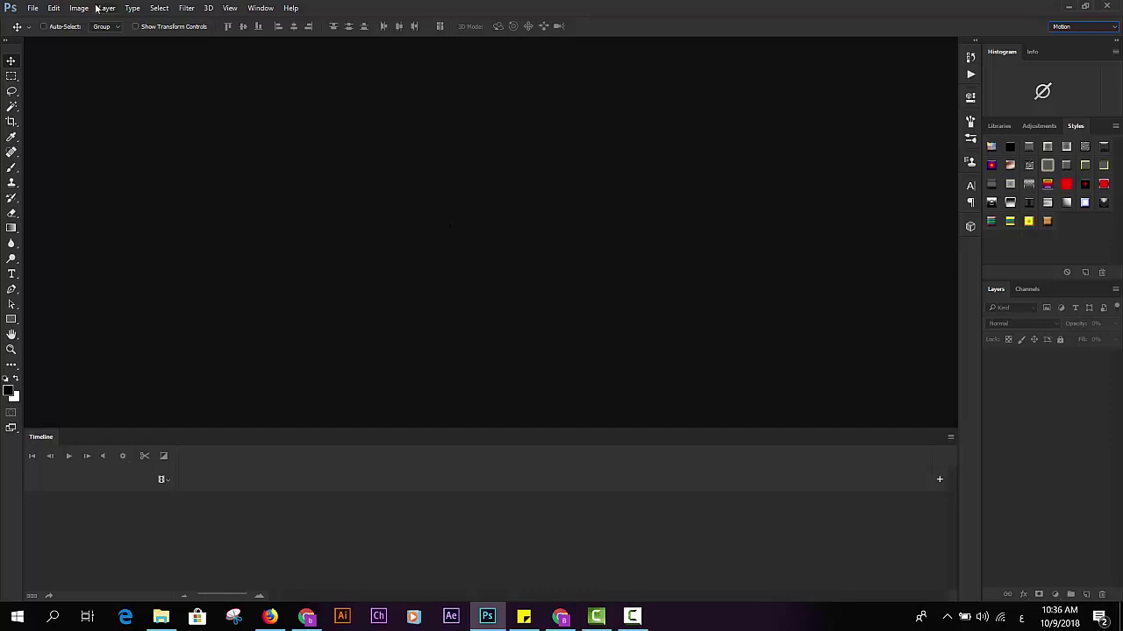
pyautogui.click(32, 8)
pyautogui.click(39, 36)
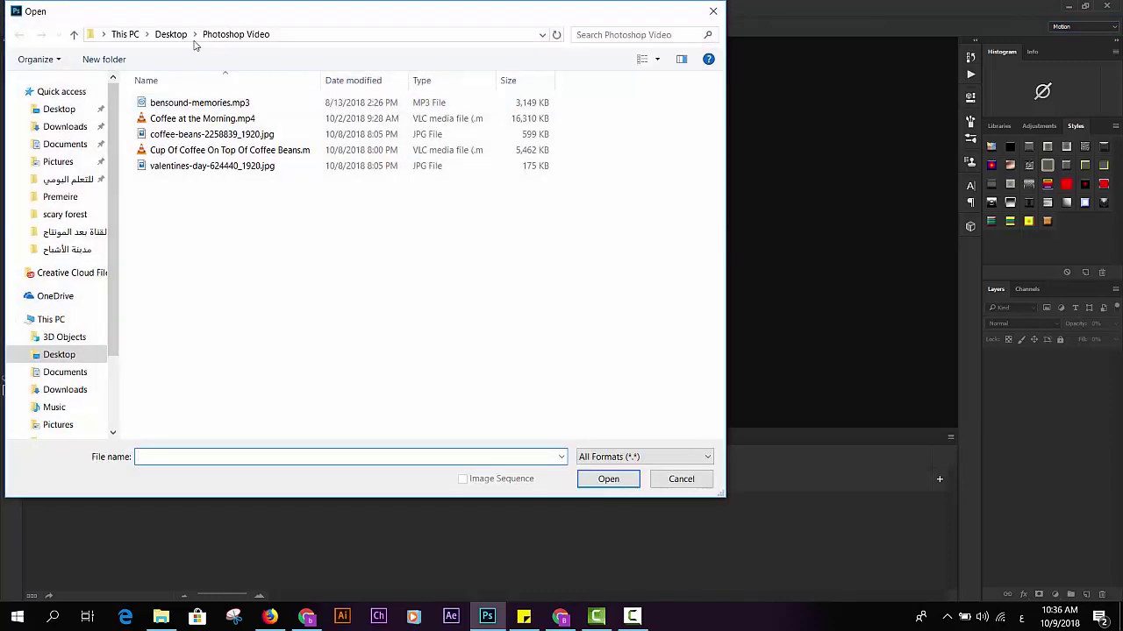
pyautogui.click(174, 35)
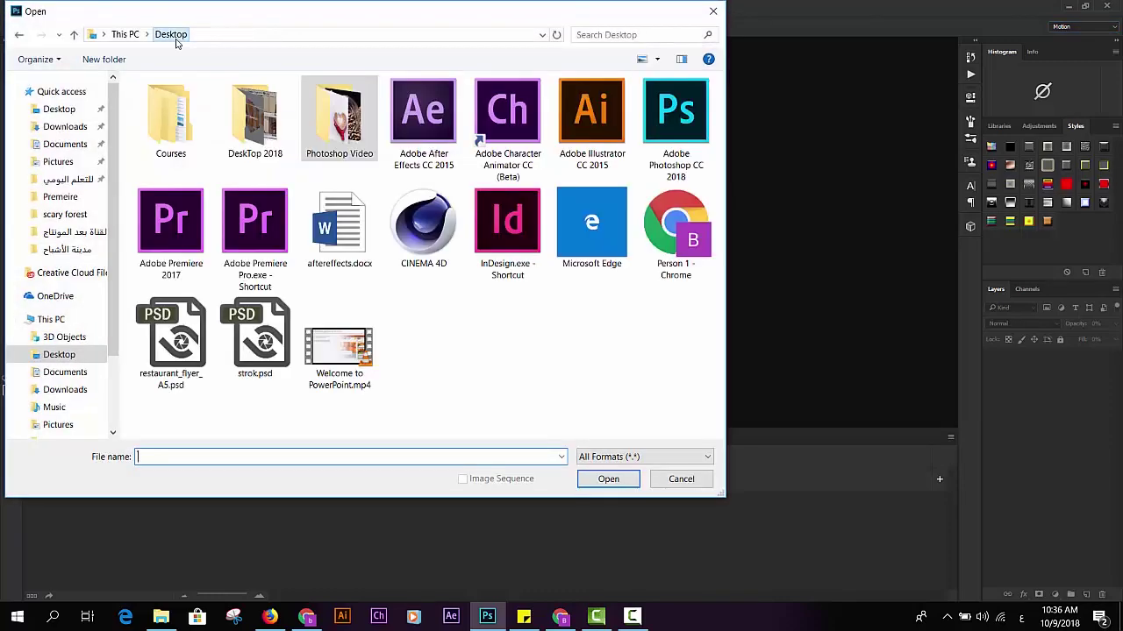
pyautogui.doubleClick(346, 123)
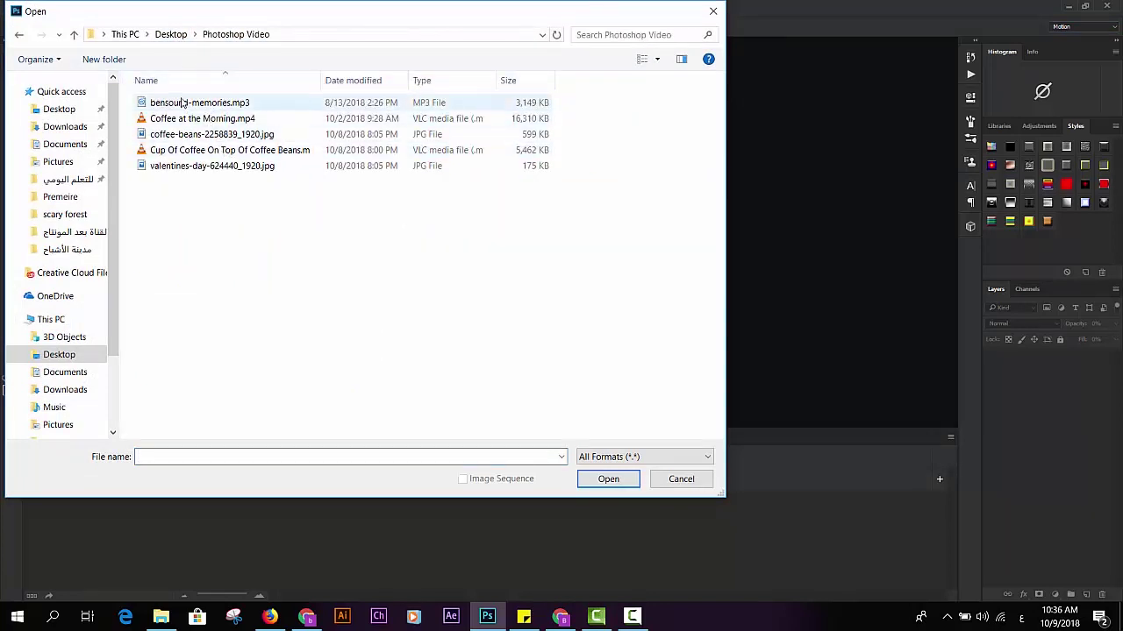
pyautogui.click(191, 118)
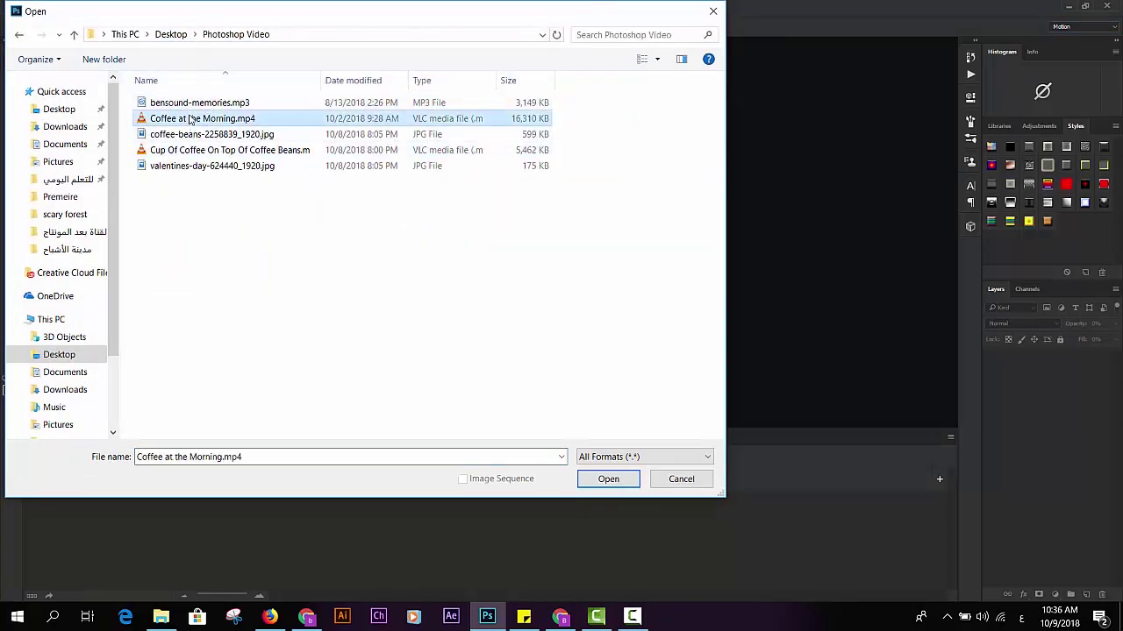
pyautogui.click(677, 480)
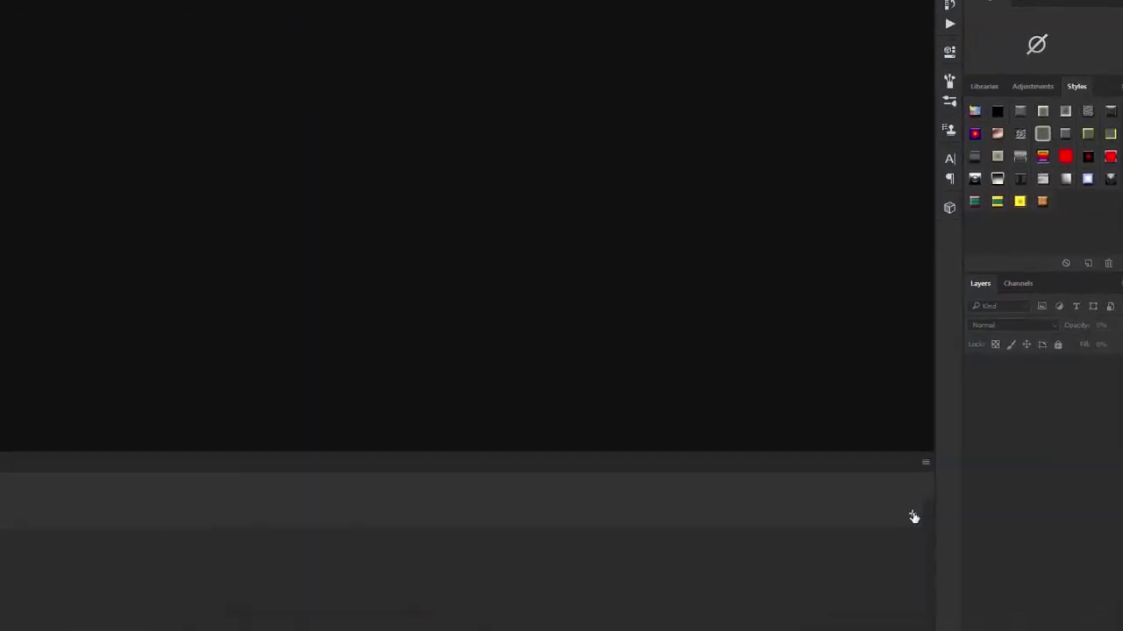
pyautogui.click(904, 528)
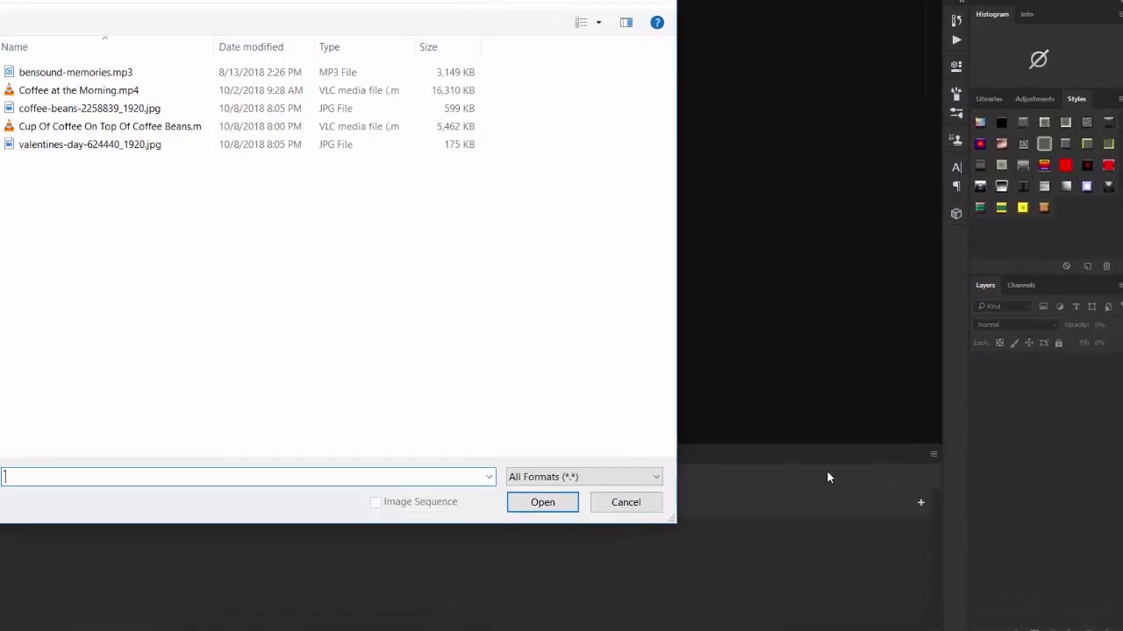
pyautogui.click(171, 34)
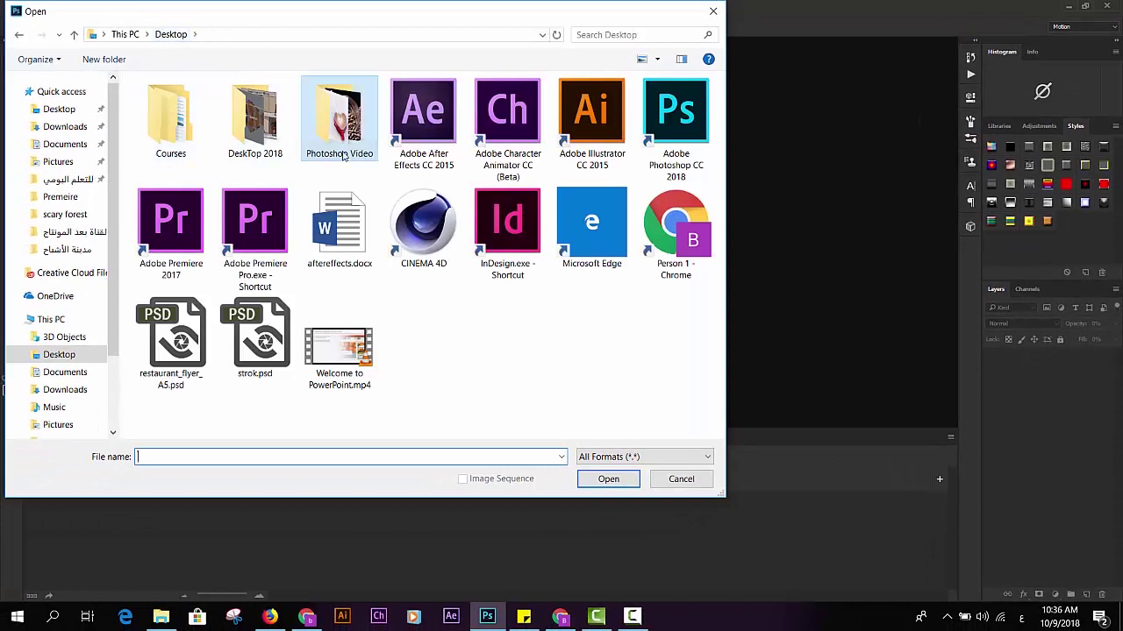
pyautogui.doubleClick(340, 114)
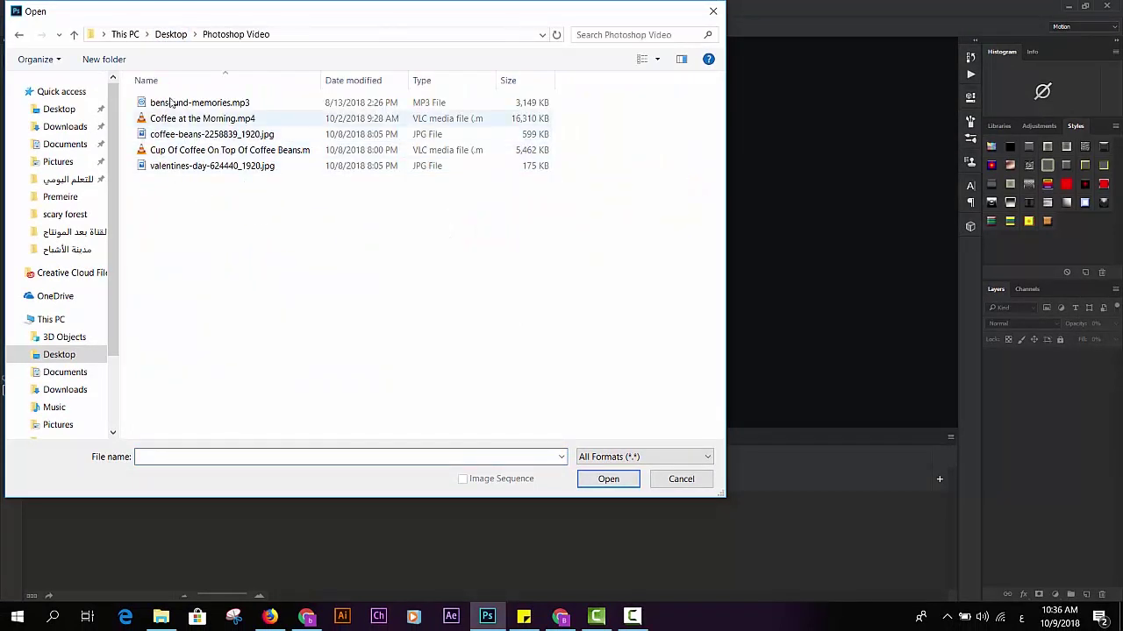
pyautogui.click(206, 119)
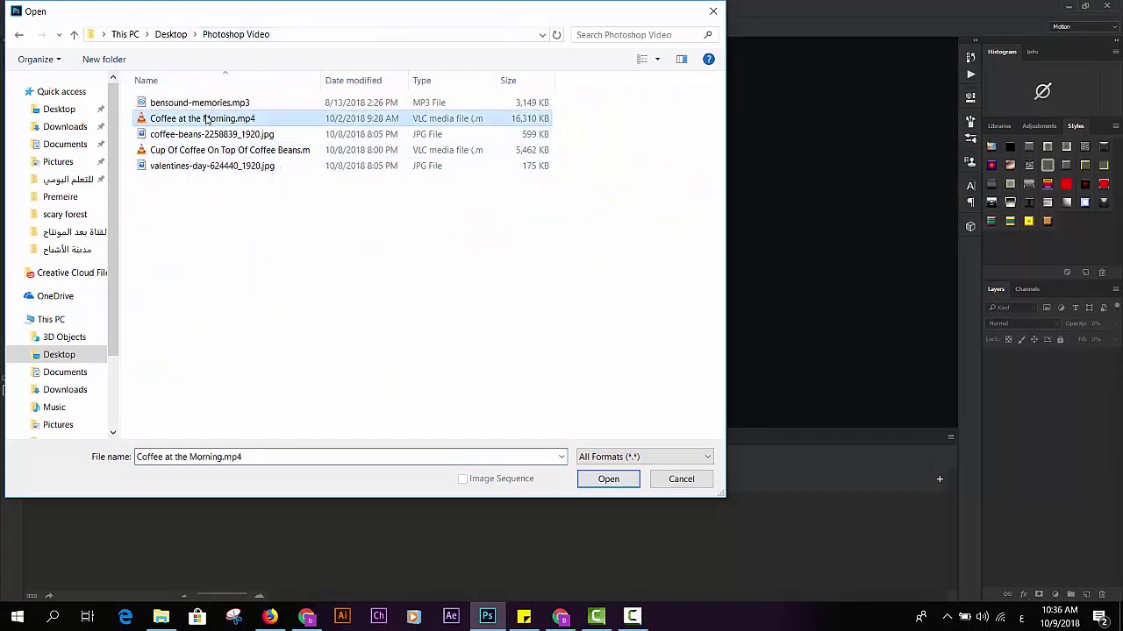
pyautogui.click(681, 480)
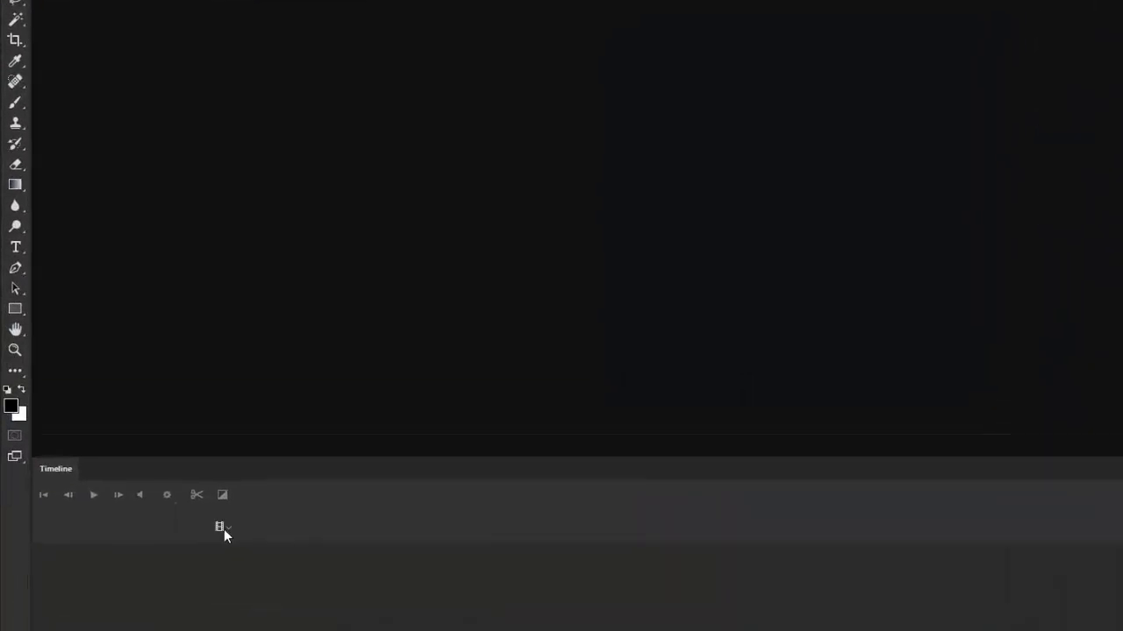
pyautogui.click(165, 481)
pyautogui.click(263, 541)
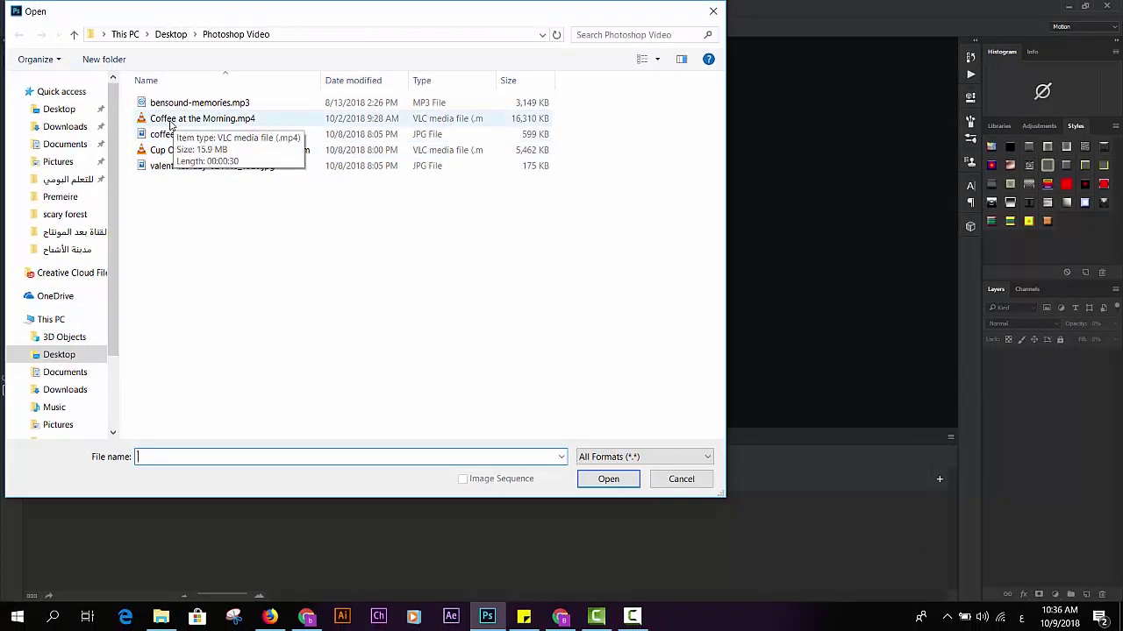
pyautogui.click(174, 122)
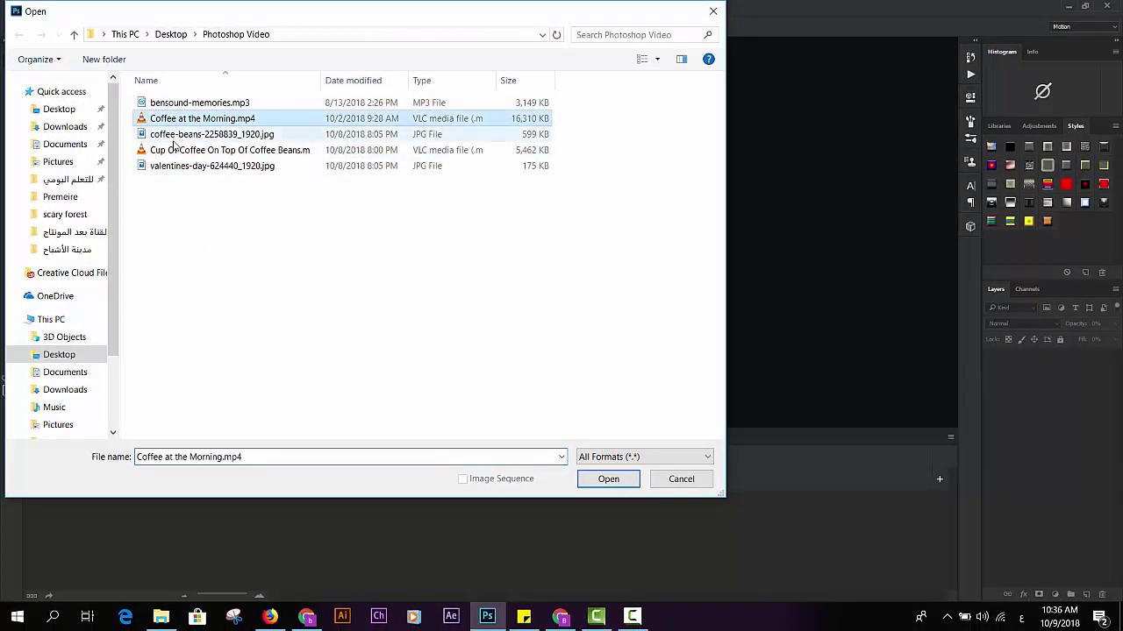
pyautogui.click(678, 483)
# Open Cup Of Coffee On Top Of Coffee Beans.mp4 from the Photoshop Video folder in Photoshop.
pyautogui.click(1065, 6)
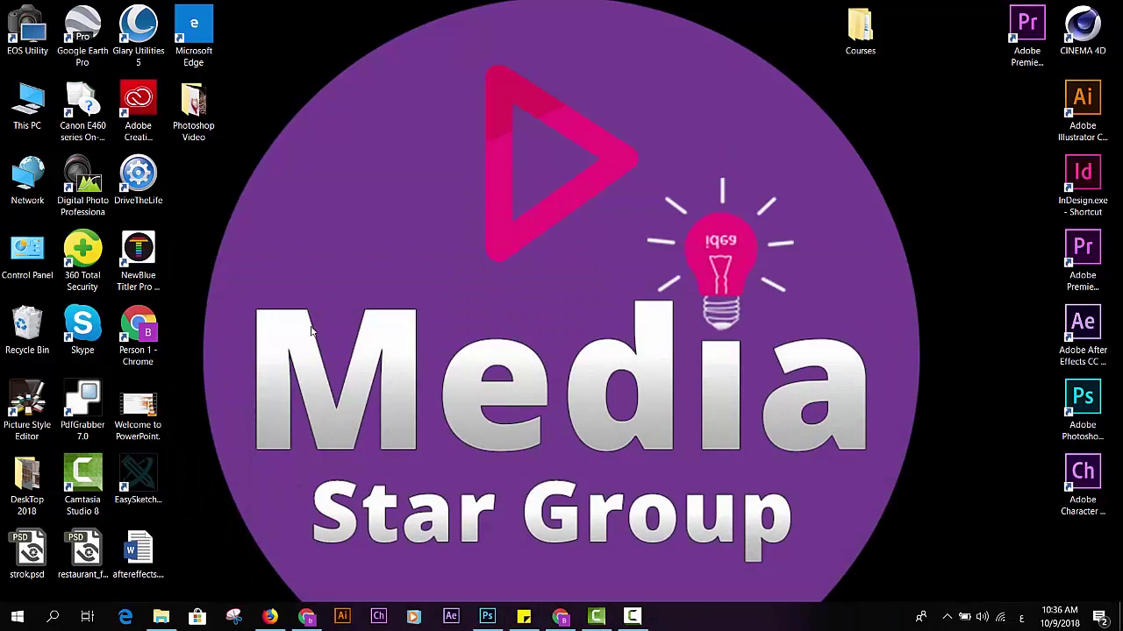
pyautogui.doubleClick(194, 110)
pyautogui.click(618, 289)
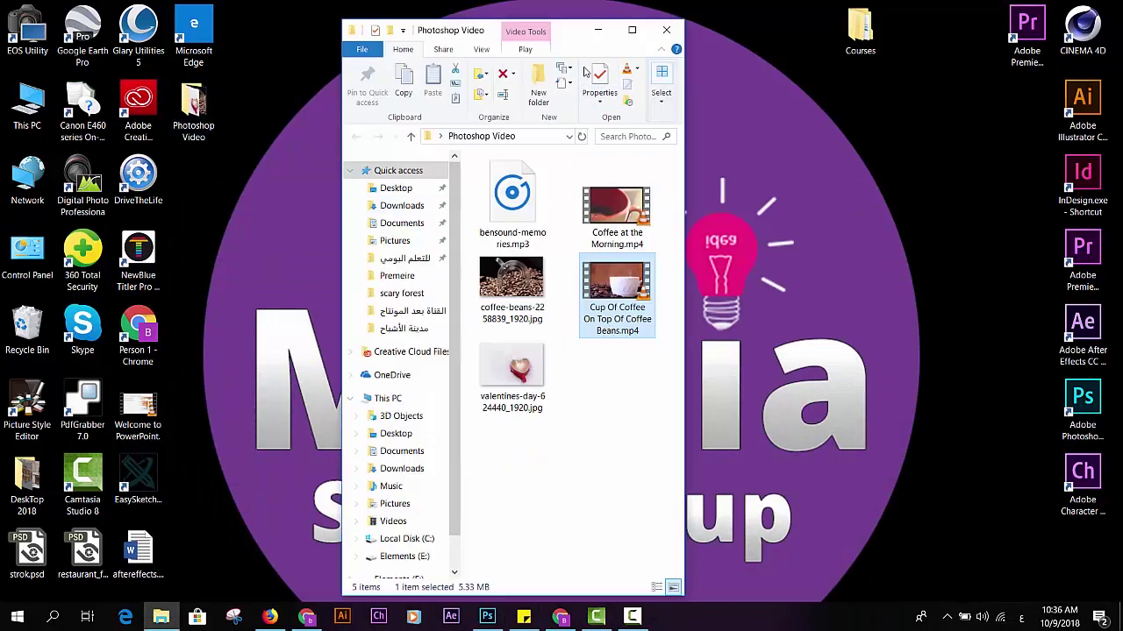
pyautogui.click(638, 25)
pyautogui.moveTo(409, 210)
pyautogui.mouseDown()
pyautogui.moveTo(496, 594)
pyautogui.moveTo(346, 235)
pyautogui.mouseUp()
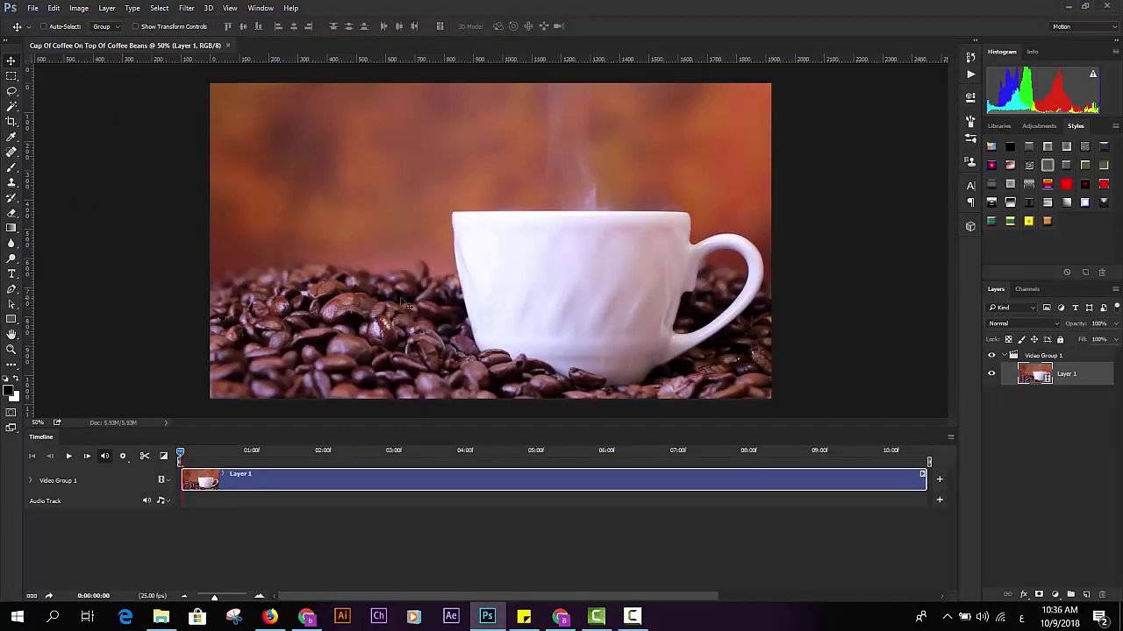
# Preview the coffee cup clip briefly, then show the video track's media options.
pyautogui.click(69, 456)
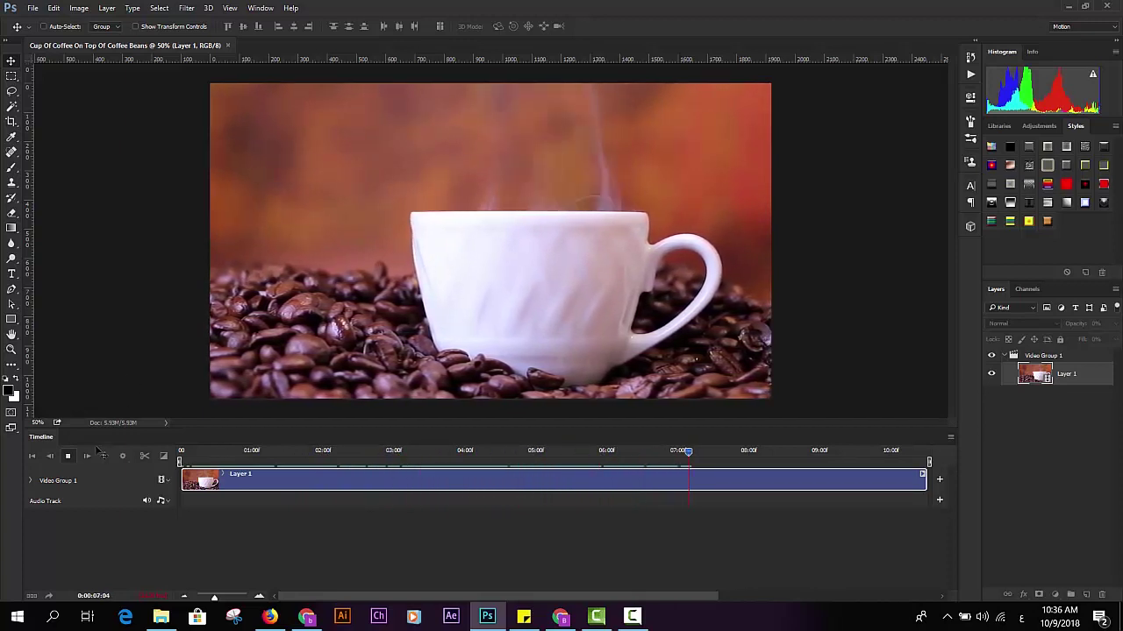
pyautogui.click(64, 458)
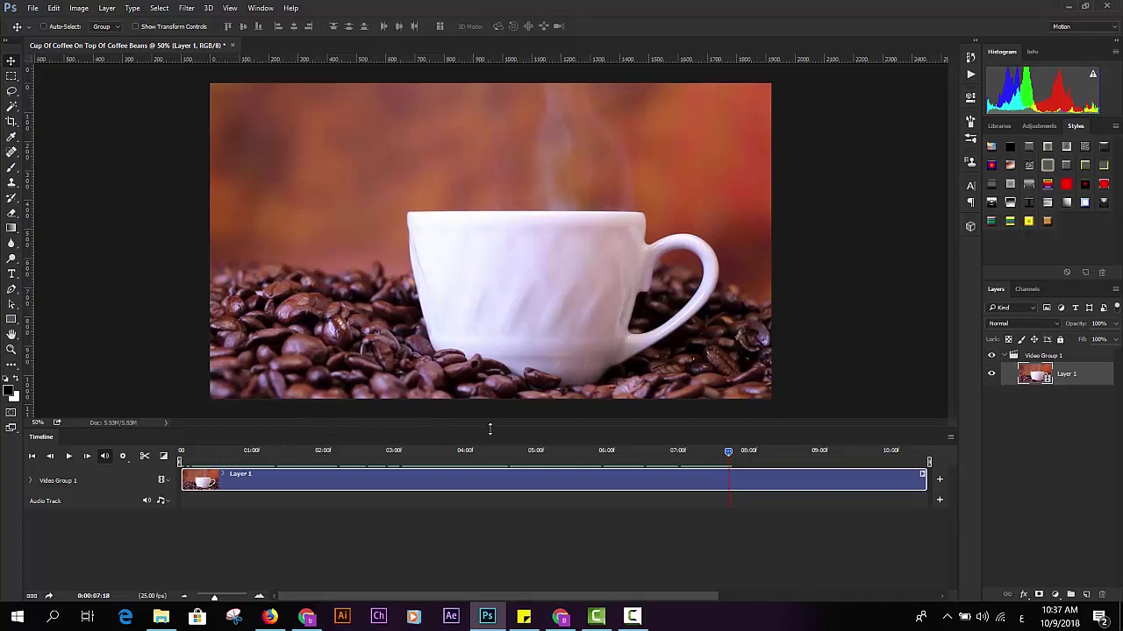
pyautogui.click(631, 616)
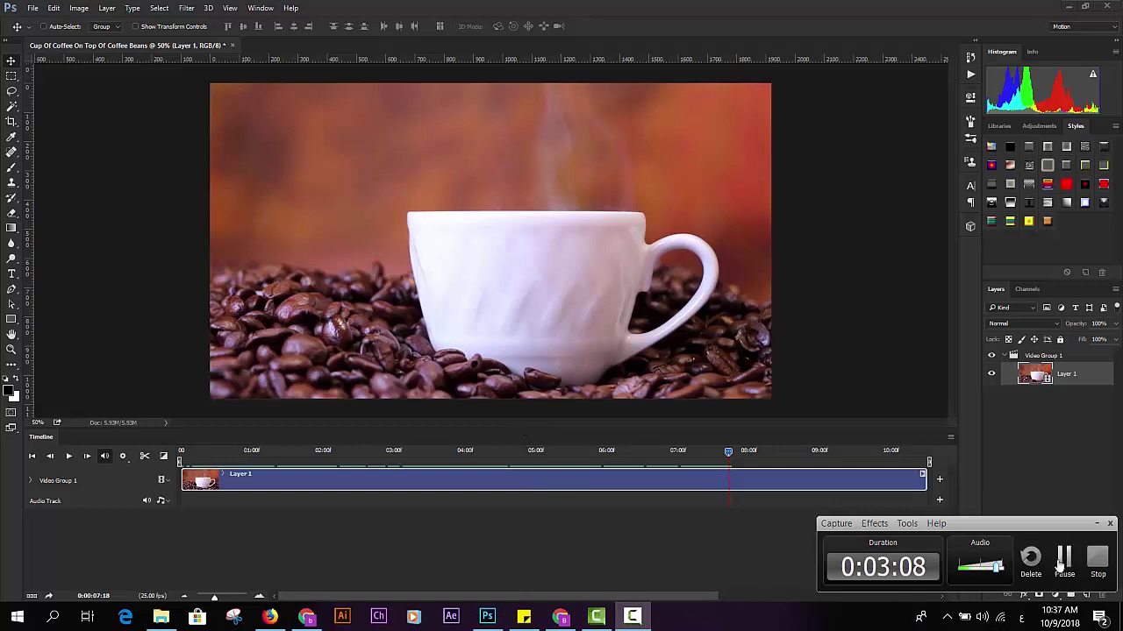
pyautogui.click(632, 616)
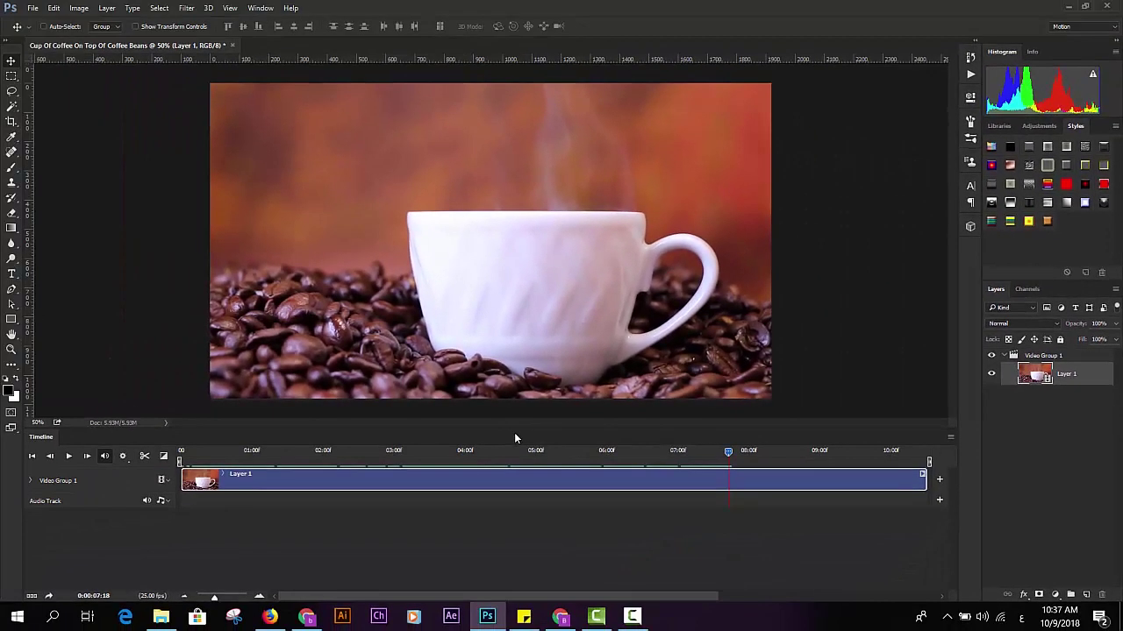
pyautogui.click(164, 482)
# Add Cup Of Coffee On Top Of Coffee Beans.mp4 as a second clip, then scrub into it.
pyautogui.click(193, 491)
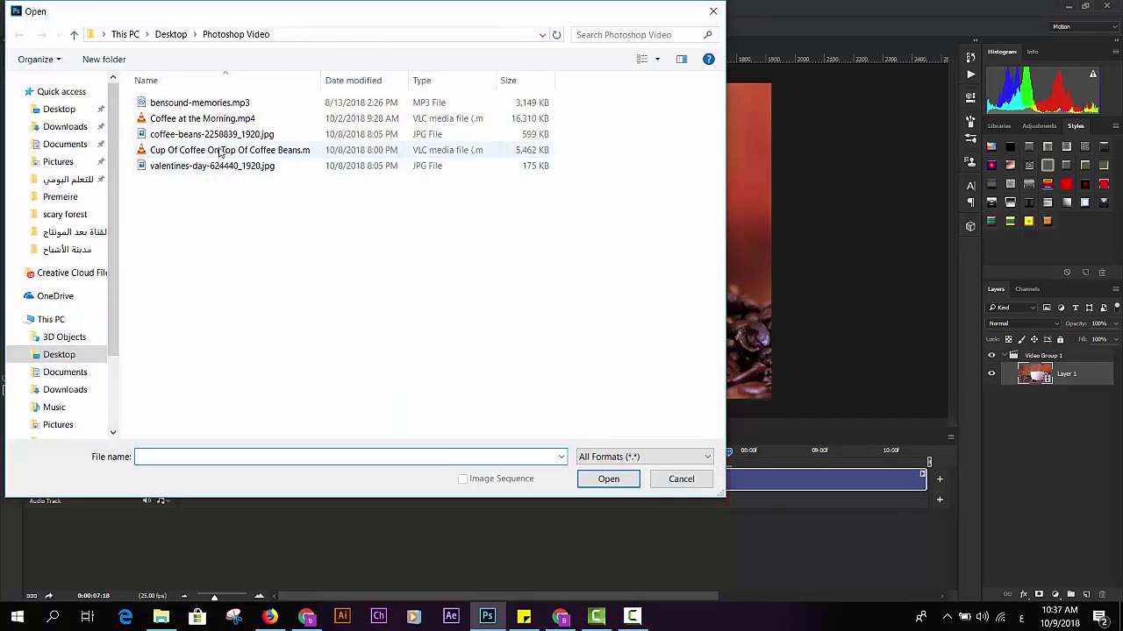
pyautogui.click(221, 150)
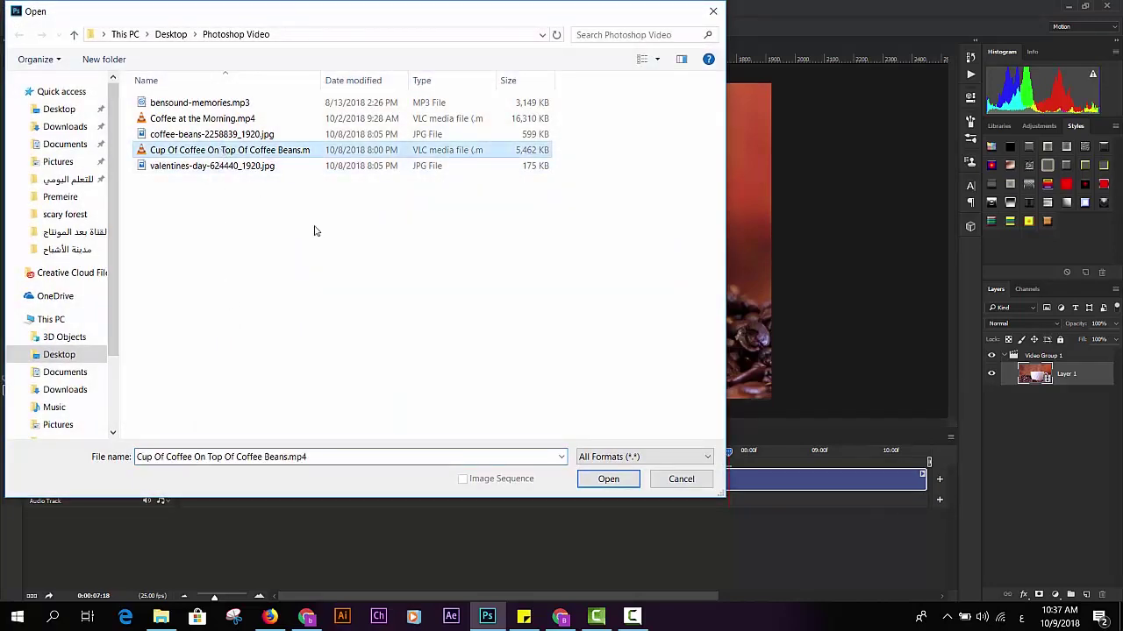
pyautogui.click(607, 479)
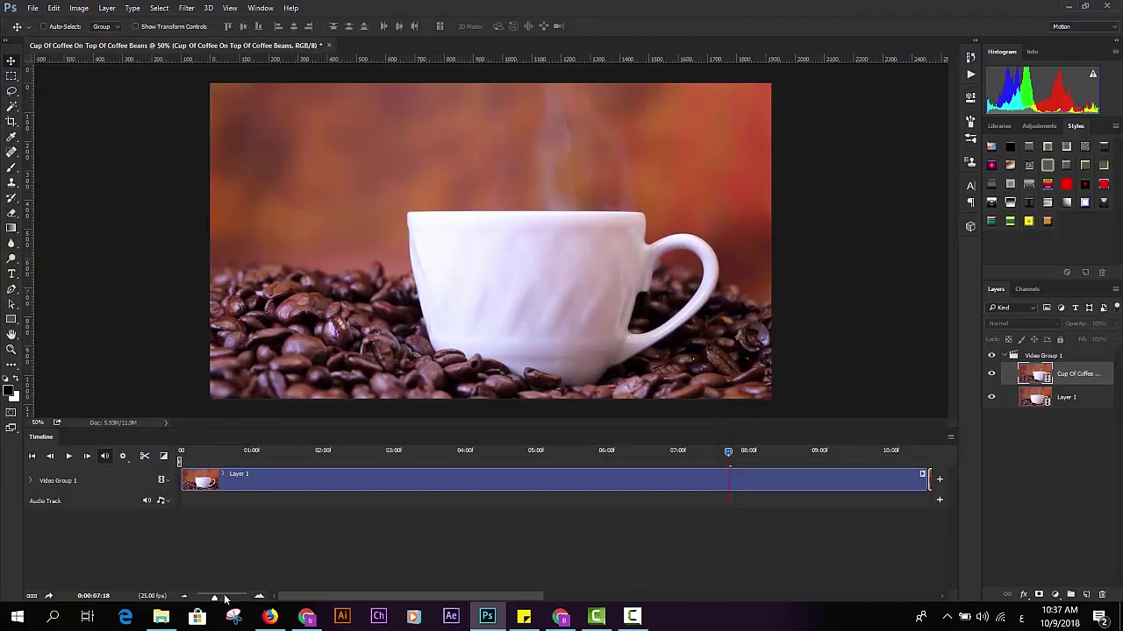
pyautogui.moveTo(214, 597); pyautogui.dragTo(205, 597)
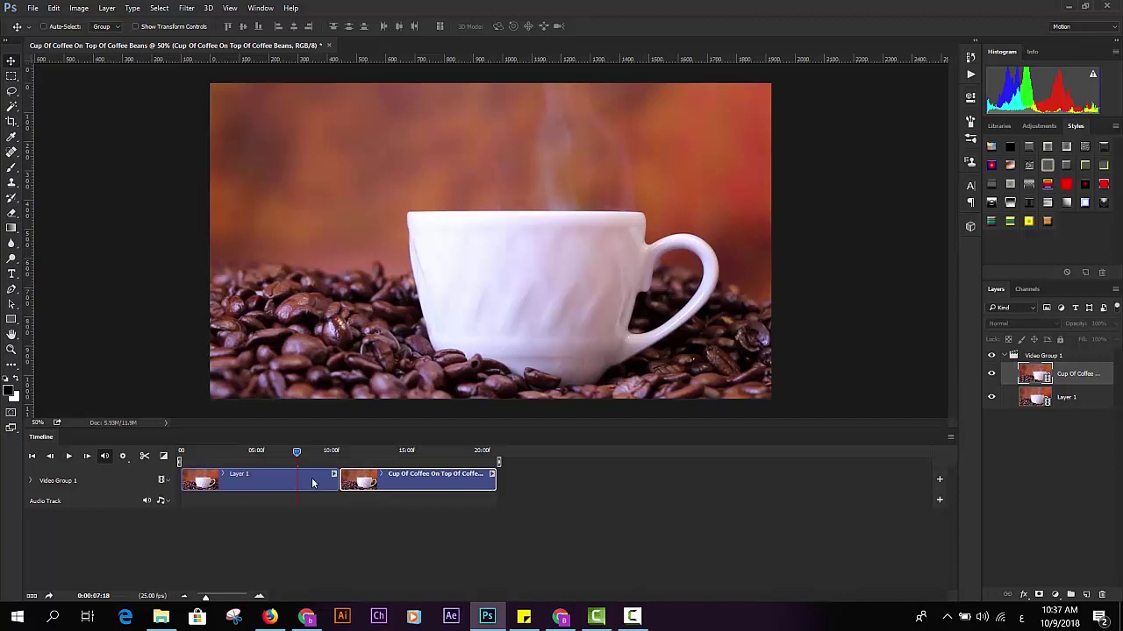
pyautogui.moveTo(298, 454); pyautogui.dragTo(364, 453)
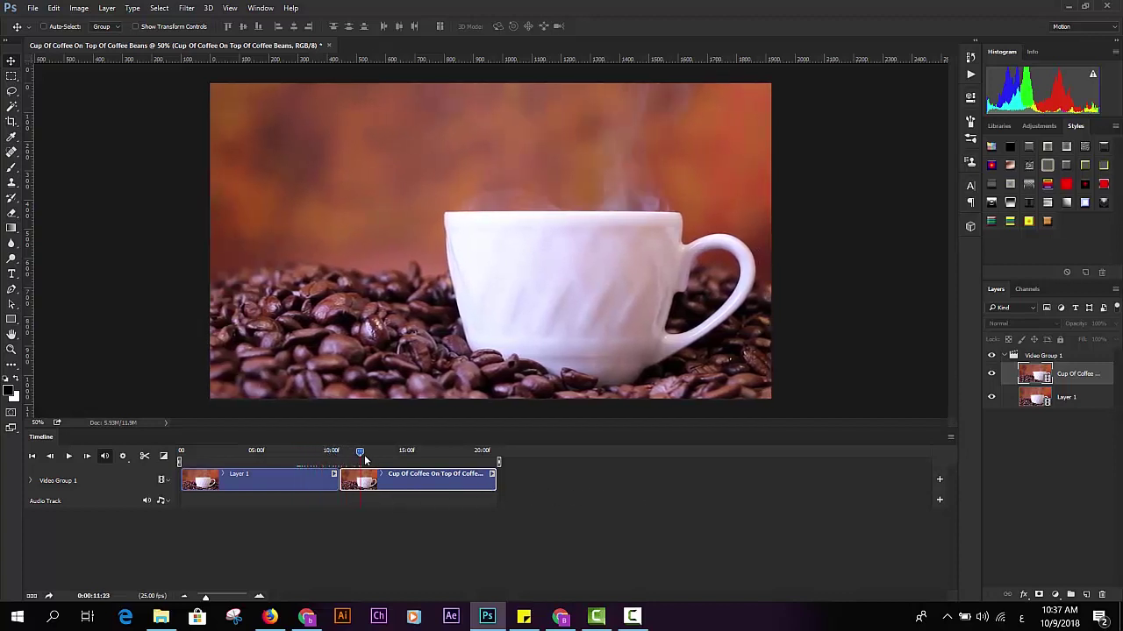
# Replace the second Cup Of Coffee clip with Coffee at the Morning.mp4 after Layer 1.
pyautogui.click(1101, 595)
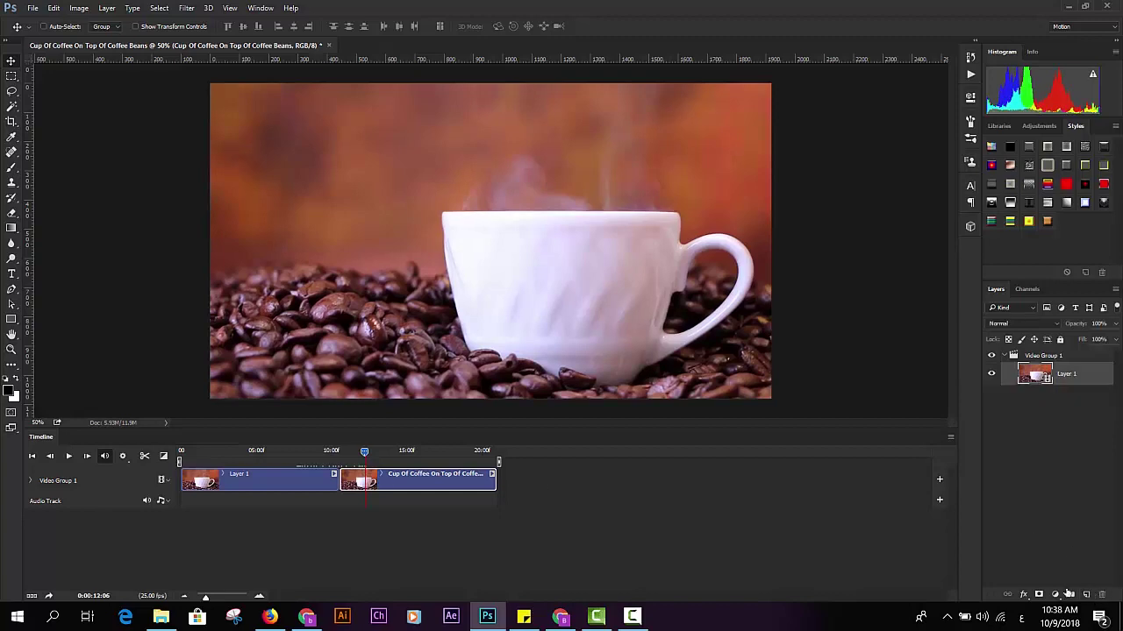
pyautogui.click(161, 616)
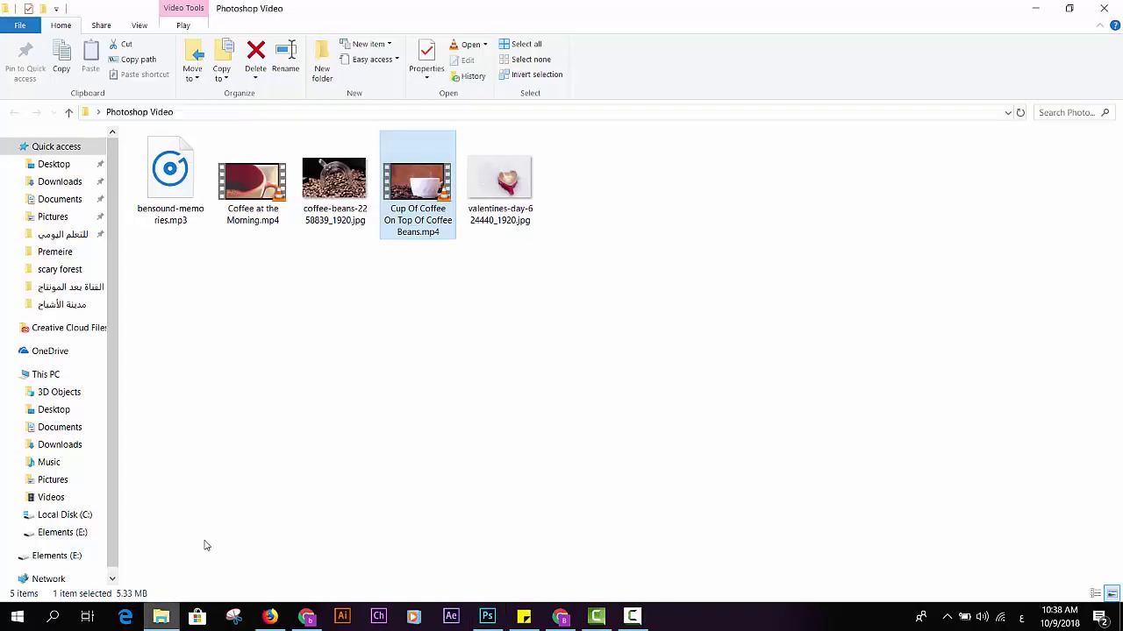
pyautogui.moveTo(252, 180)
pyautogui.mouseDown()
pyautogui.moveTo(422, 373)
pyautogui.moveTo(417, 311)
pyautogui.mouseUp()
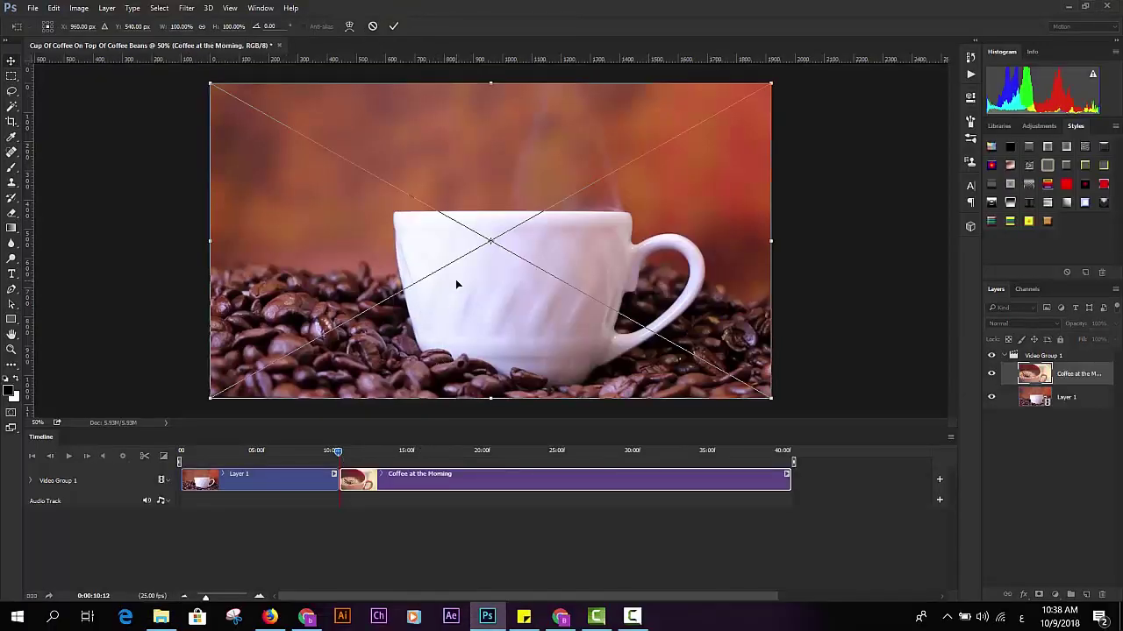
pyautogui.press('Return')
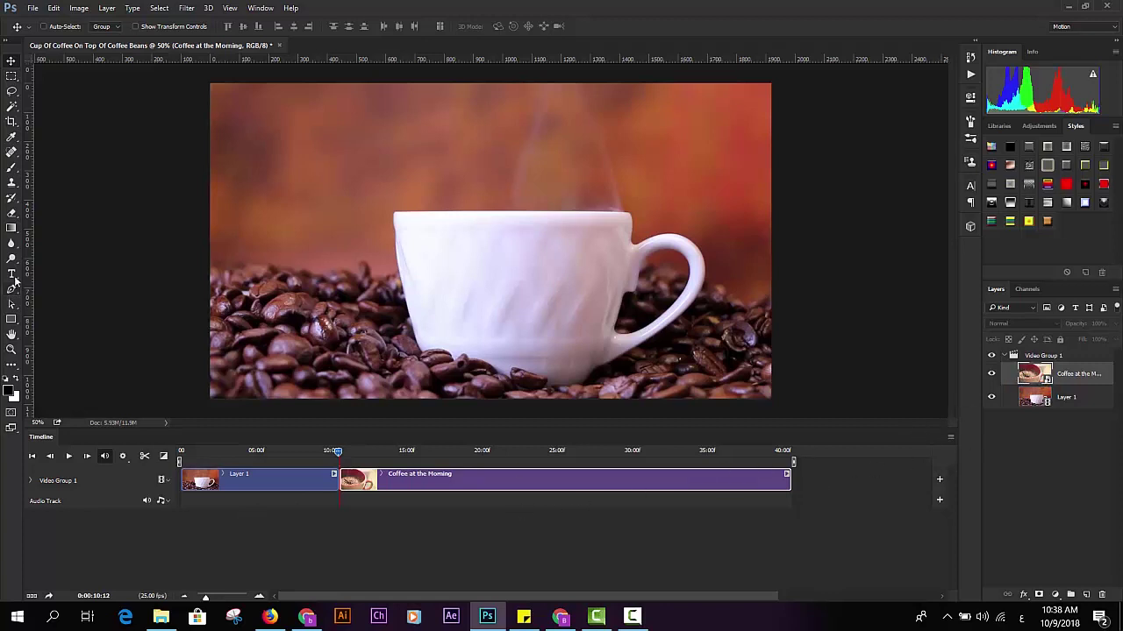
# Type the Arabic title 'صباح القهوة مع', centre it, and move it above Video Group 1.
pyautogui.click(12, 274)
pyautogui.click(436, 206)
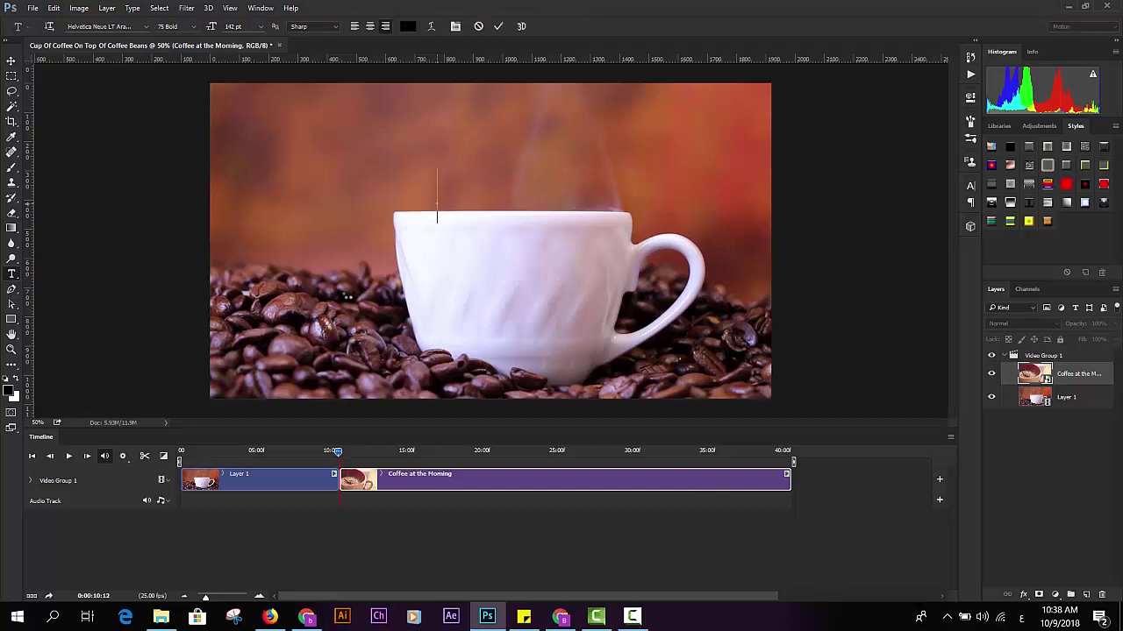
pyautogui.write('ص')
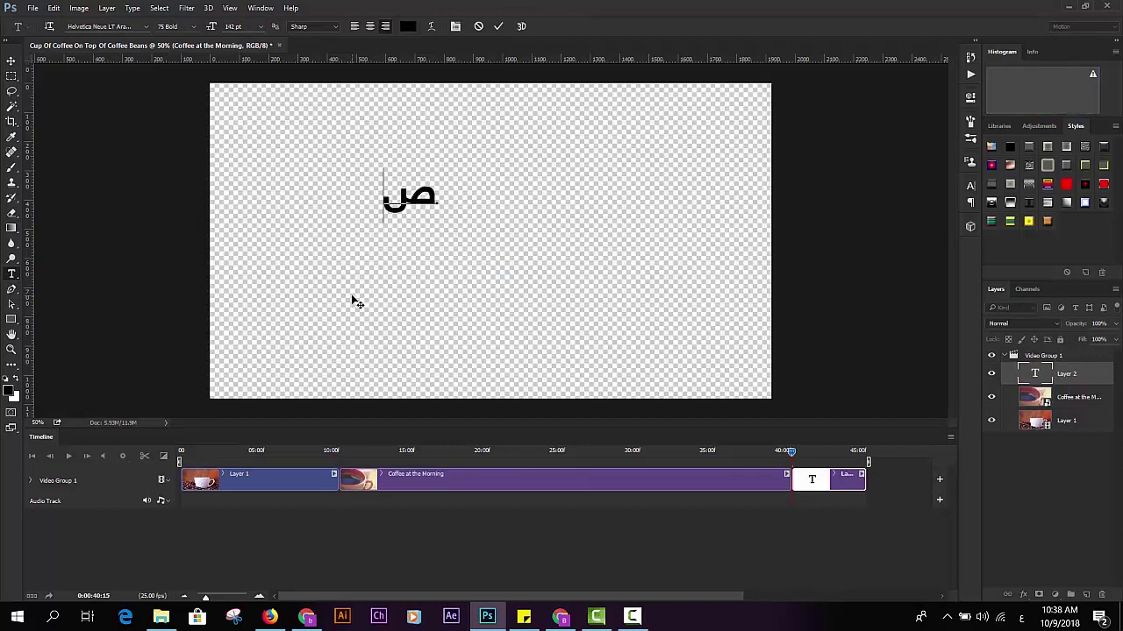
pyautogui.write('باح الق')
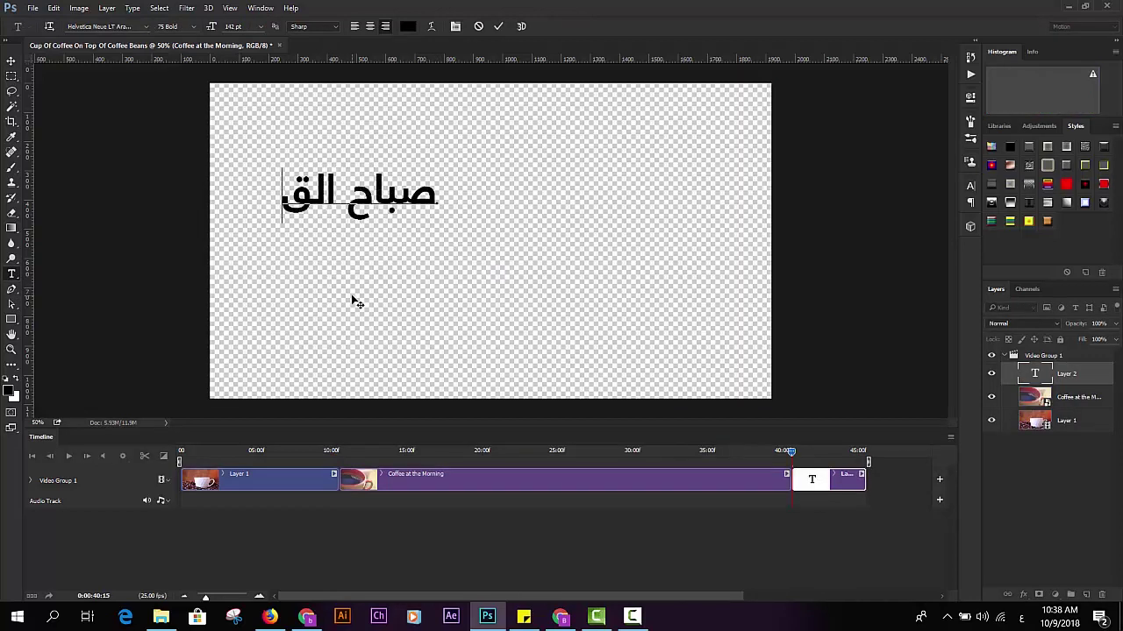
pyautogui.write('هوة مع')
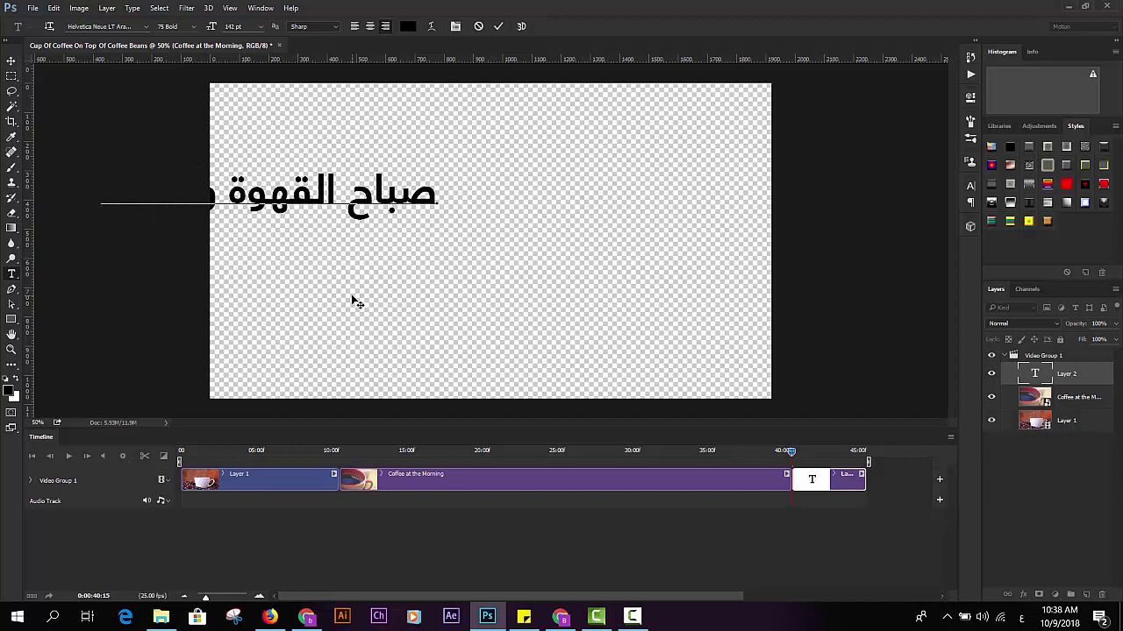
pyautogui.click(11, 60)
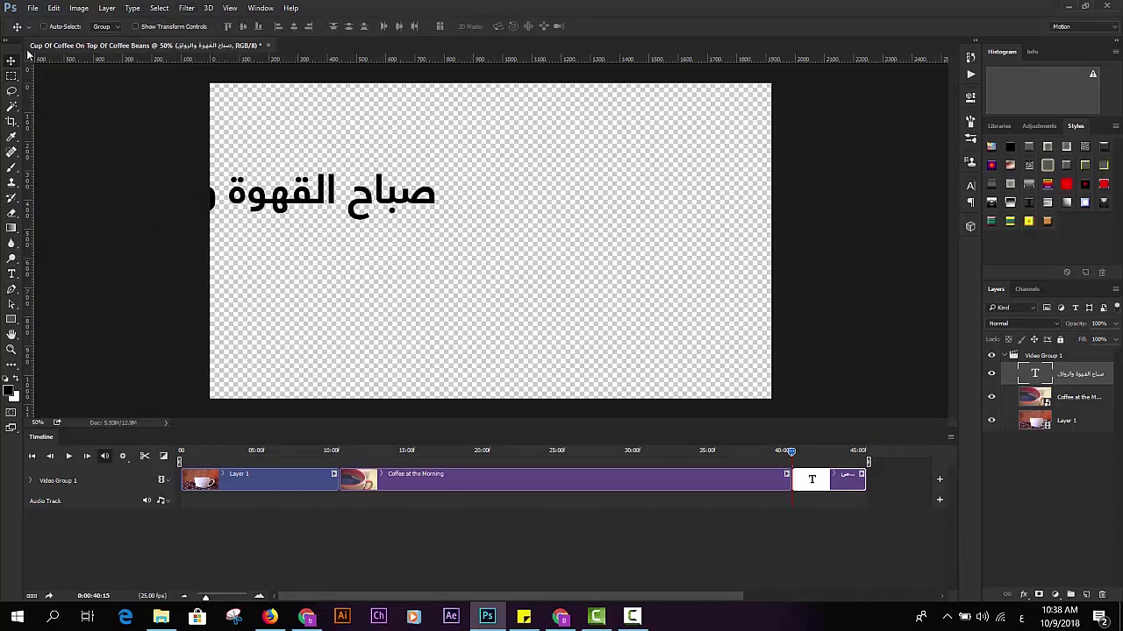
pyautogui.moveTo(399, 193); pyautogui.dragTo(662, 205)
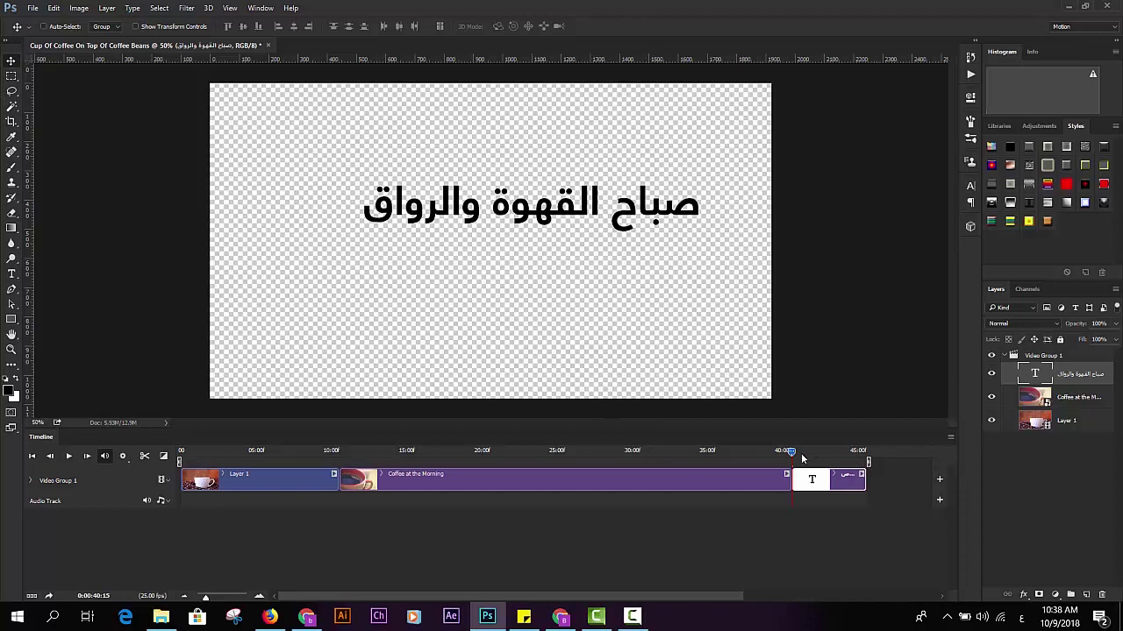
pyautogui.moveTo(788, 454)
pyautogui.mouseDown()
pyautogui.moveTo(713, 455)
pyautogui.moveTo(806, 451)
pyautogui.mouseUp()
pyautogui.moveTo(1033, 375); pyautogui.dragTo(1035, 355)
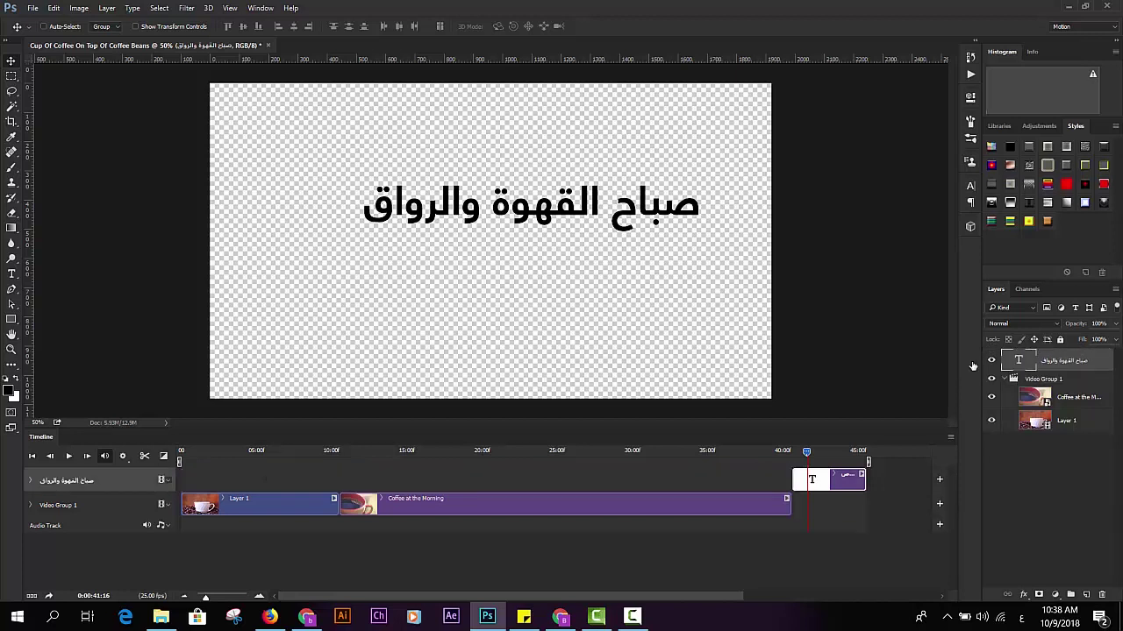
# Start the title at about 21 seconds, preview it, then bring up the Photoshop Video folder.
pyautogui.moveTo(812, 483); pyautogui.dragTo(559, 486)
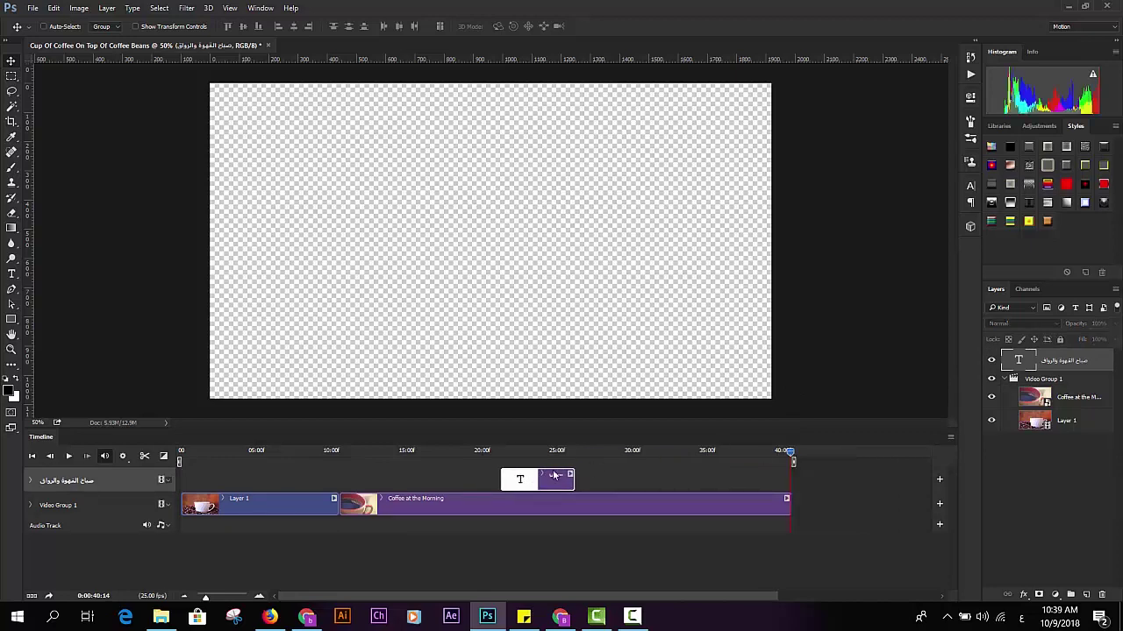
pyautogui.moveTo(517, 450); pyautogui.dragTo(491, 467)
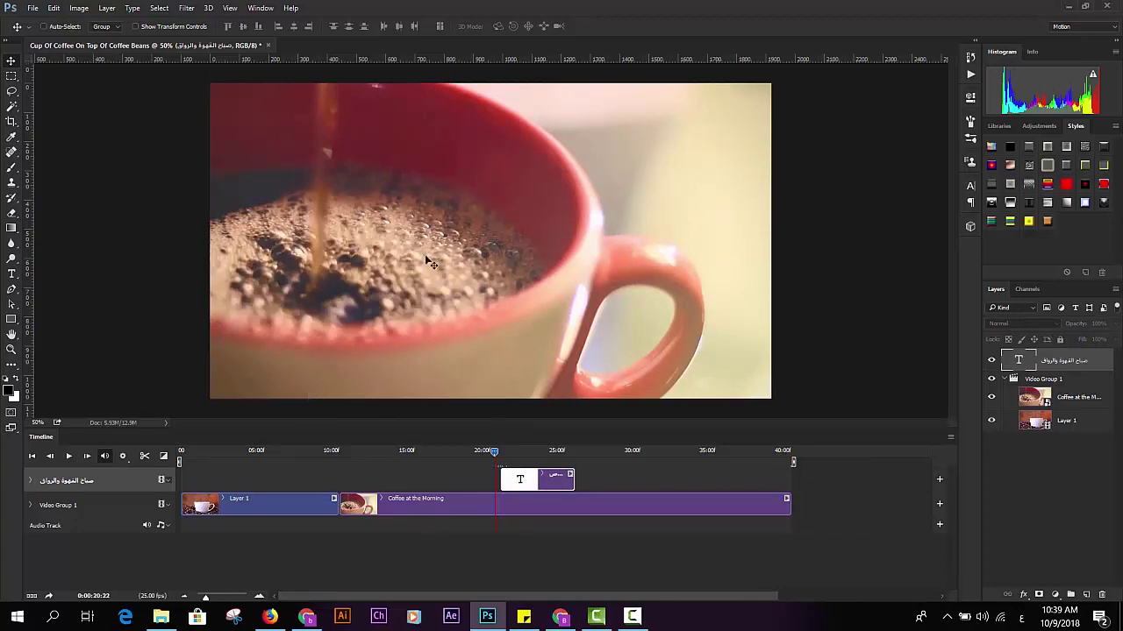
pyautogui.click(69, 456)
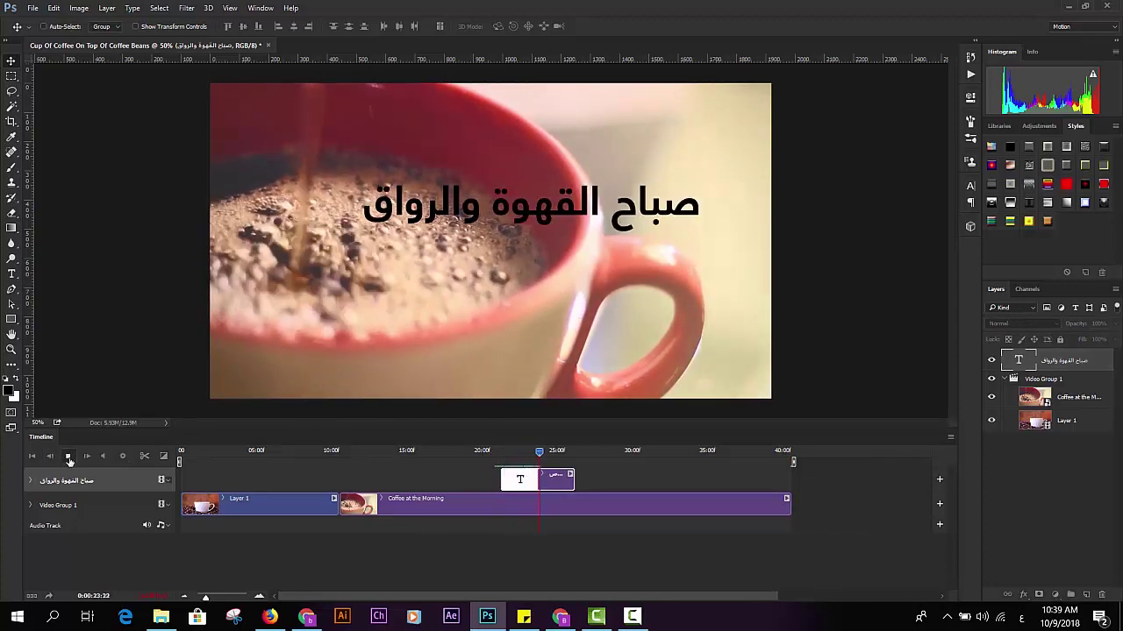
pyautogui.click(69, 456)
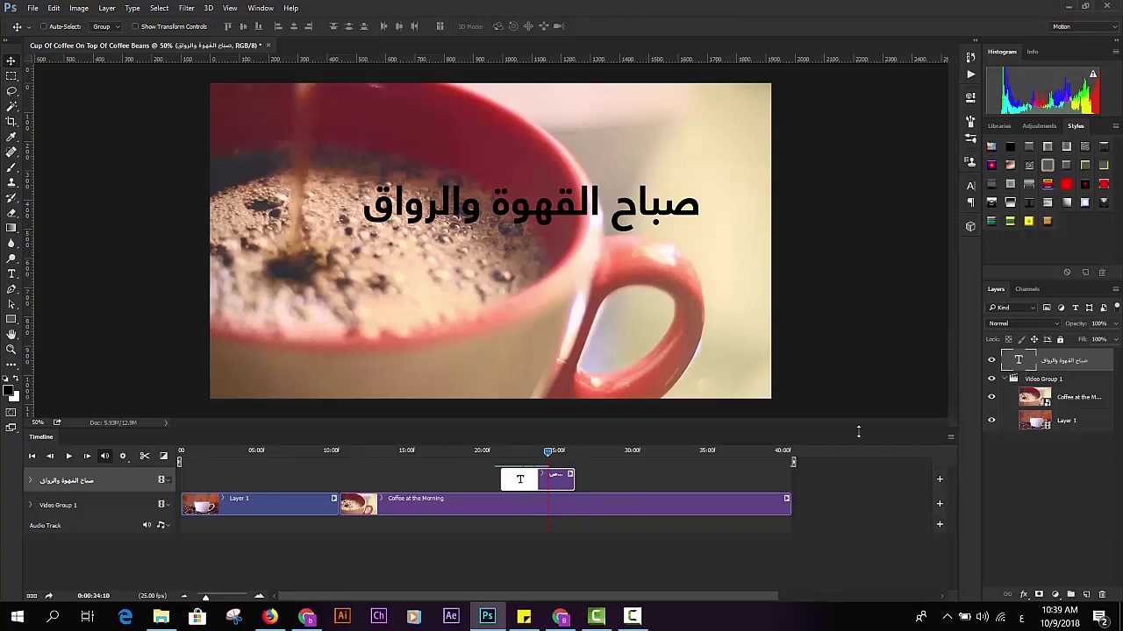
pyautogui.click(160, 617)
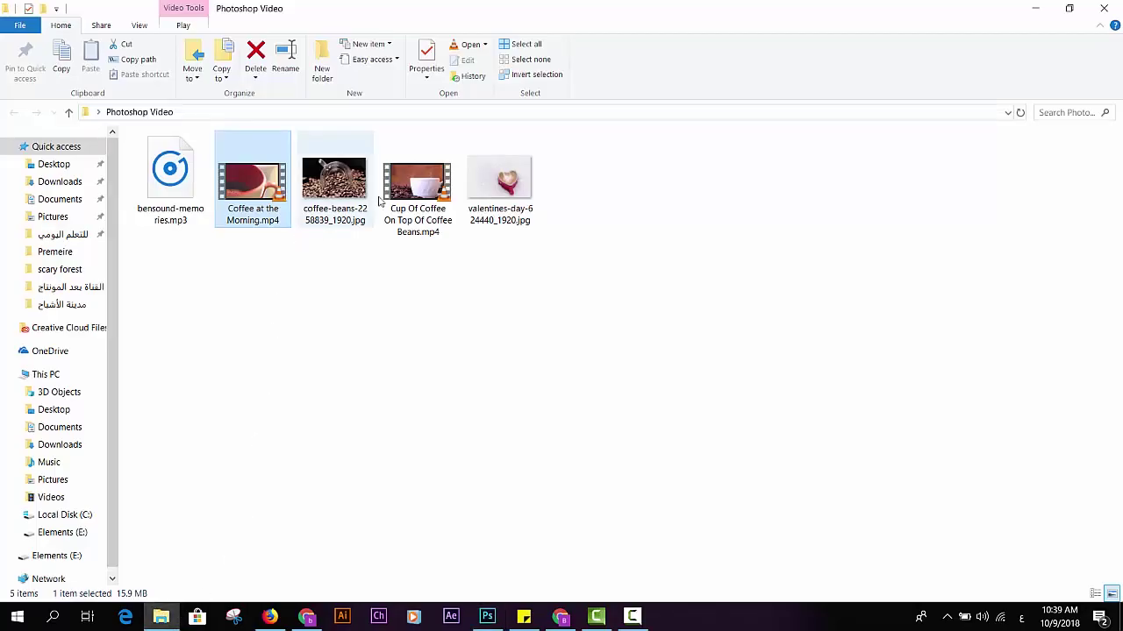
# Place coffee-beans-2258839_1920 as its own layer, scaled to fill the frame.
pyautogui.moveTo(351, 193)
pyautogui.mouseDown()
pyautogui.moveTo(498, 624)
pyautogui.moveTo(447, 327)
pyautogui.mouseUp()
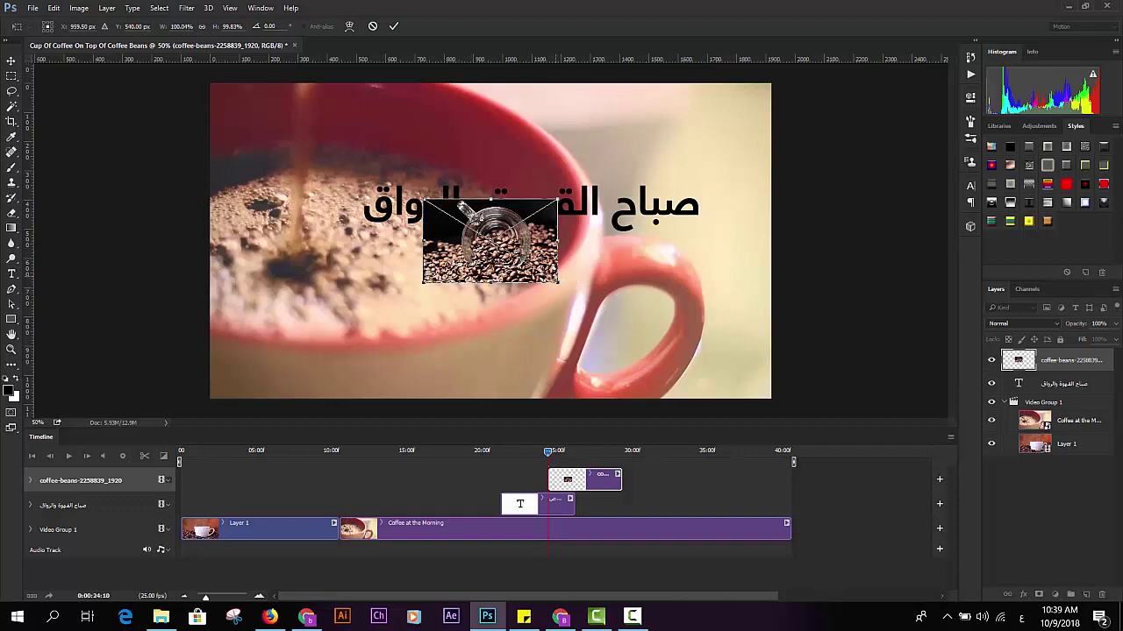
pyautogui.moveTo(560, 286); pyautogui.dragTo(794, 406)
pyautogui.press('Return')
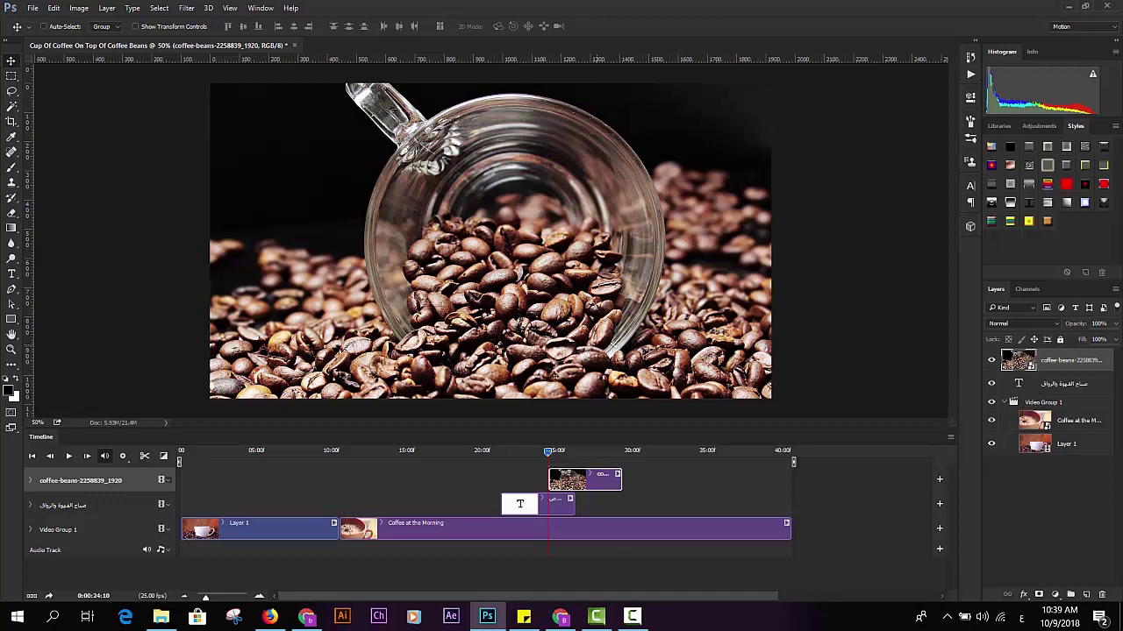
# Try Overlay blending on the beans layer, revert to Normal, and move it into Video Group 1.
pyautogui.moveTo(547, 451); pyautogui.dragTo(561, 451)
pyautogui.click(1007, 322)
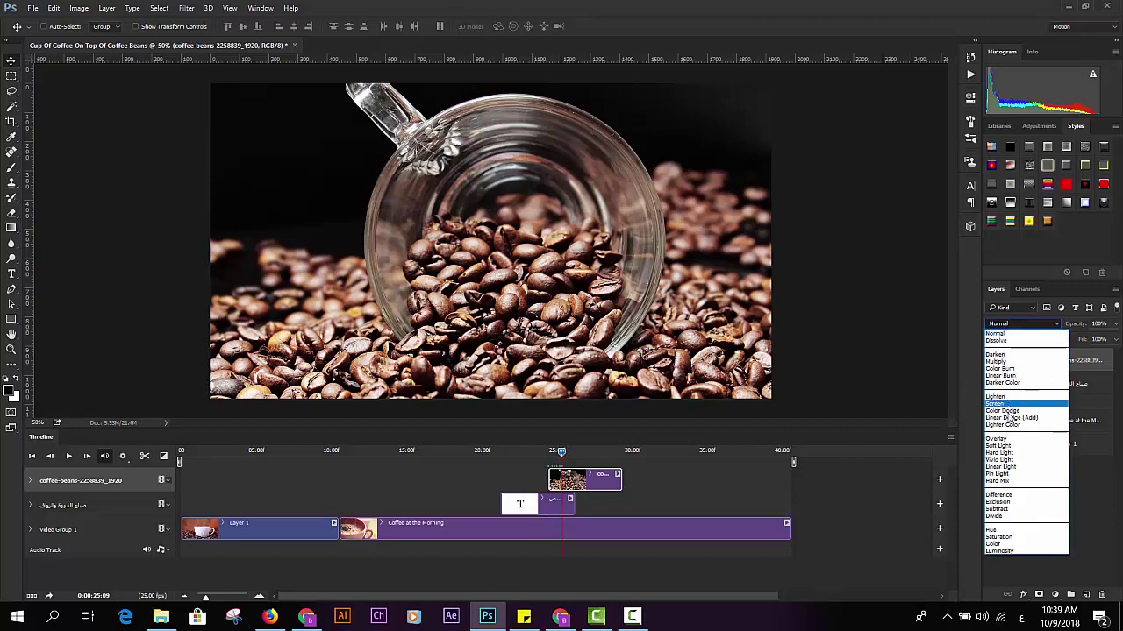
pyautogui.click(998, 439)
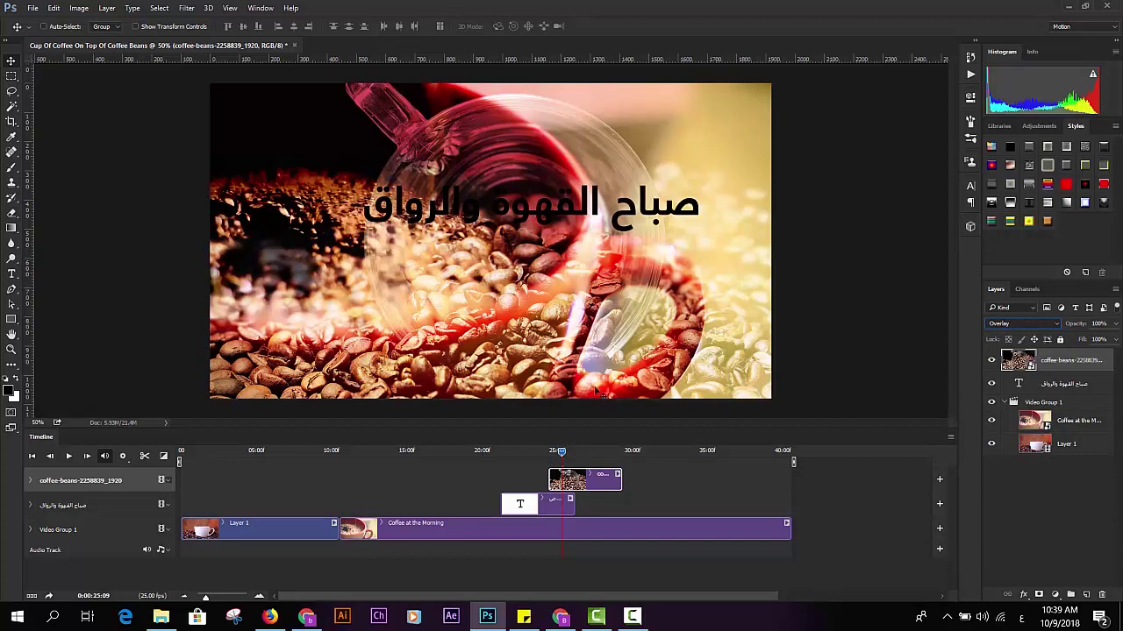
pyautogui.moveTo(561, 453); pyautogui.dragTo(582, 451)
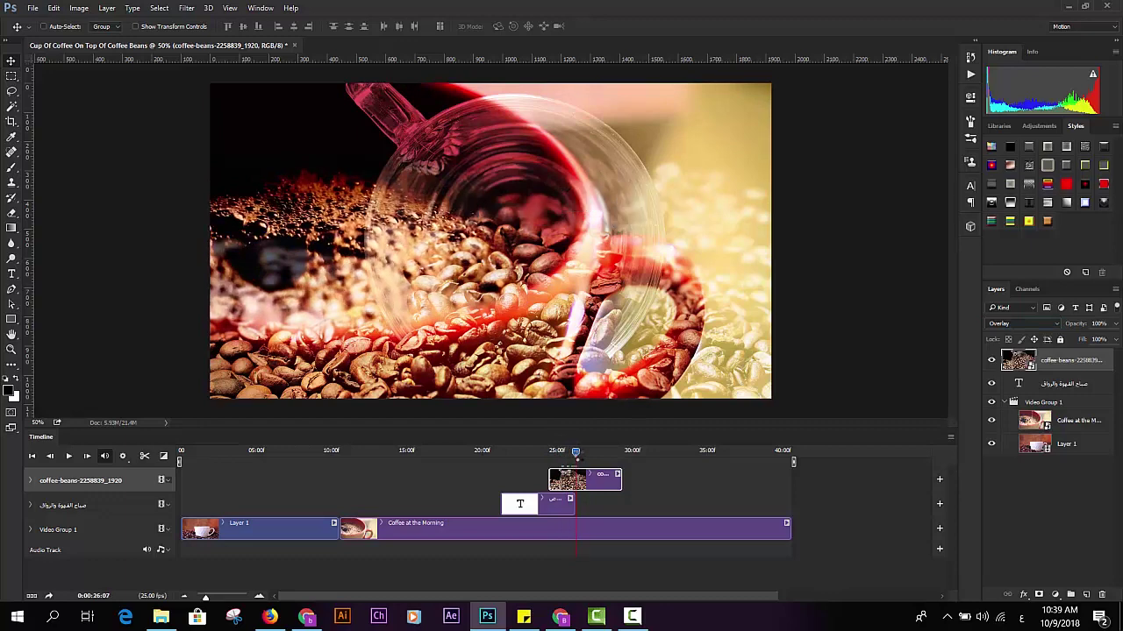
pyautogui.click(1013, 324)
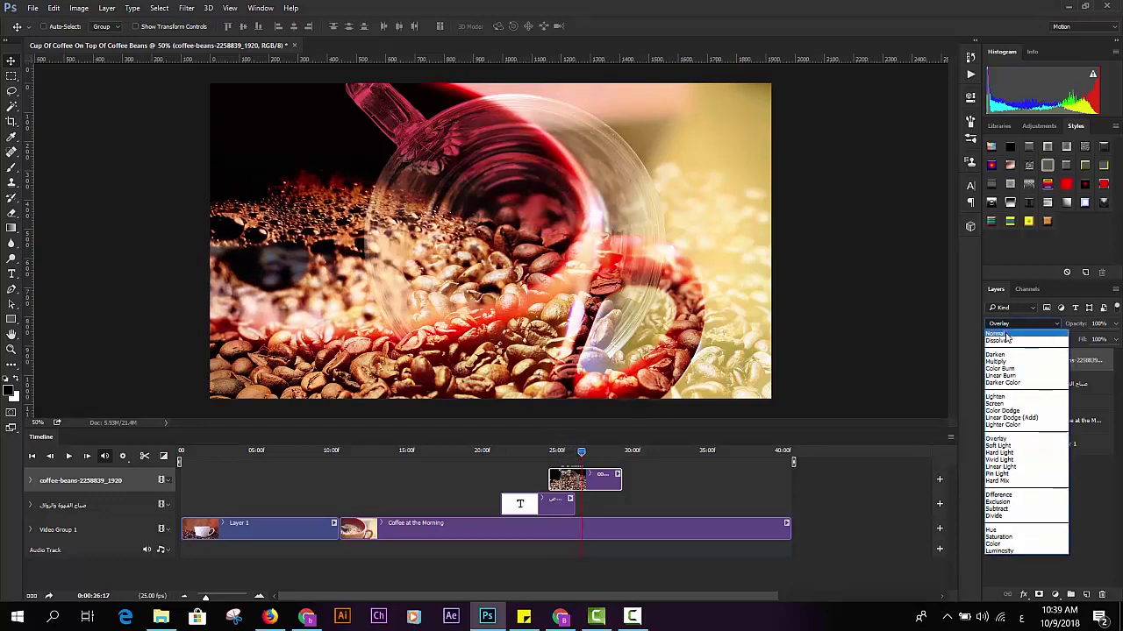
pyautogui.moveTo(1024, 364); pyautogui.dragTo(1035, 404)
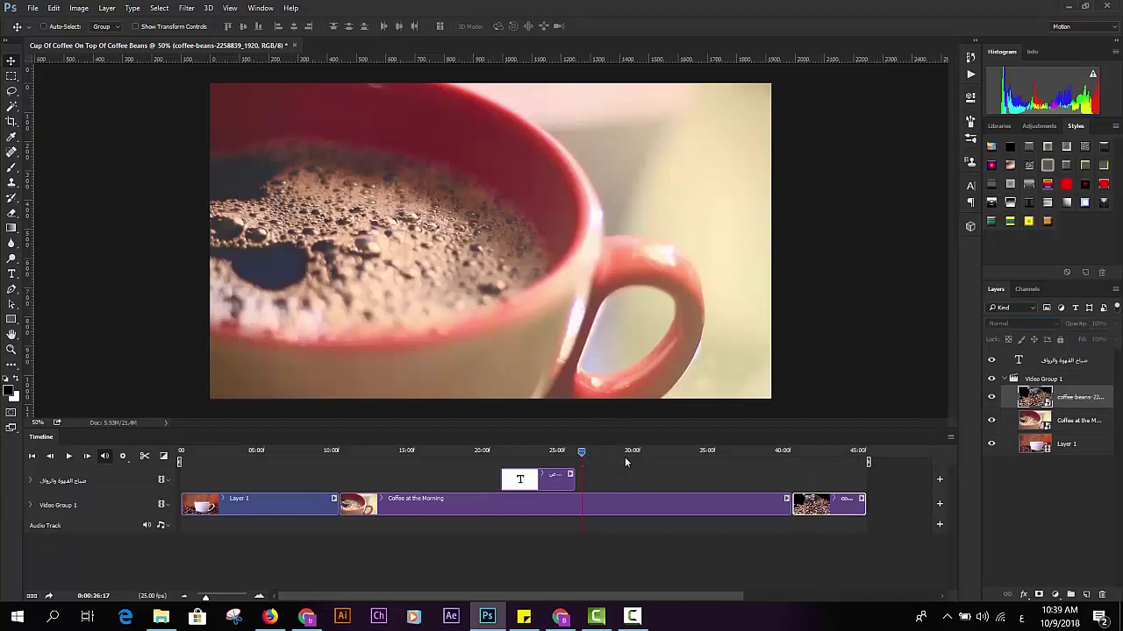
# Move the beans layer back out of Video Group 1 and start its clip at about 26 seconds.
pyautogui.moveTo(624, 457); pyautogui.dragTo(788, 472)
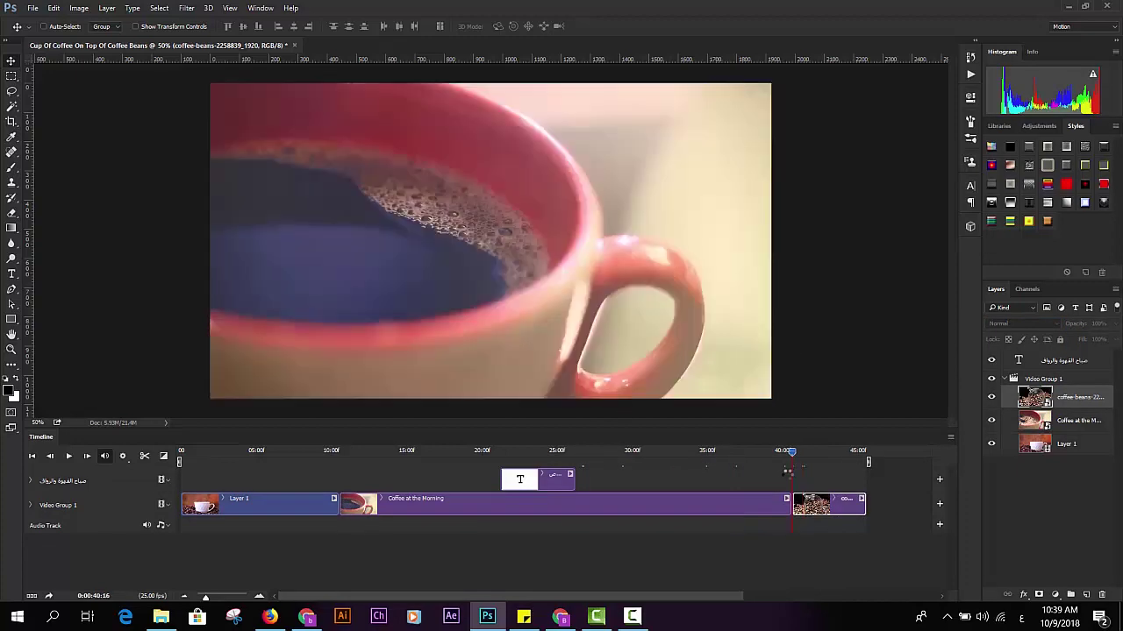
pyautogui.moveTo(788, 472); pyautogui.dragTo(775, 472)
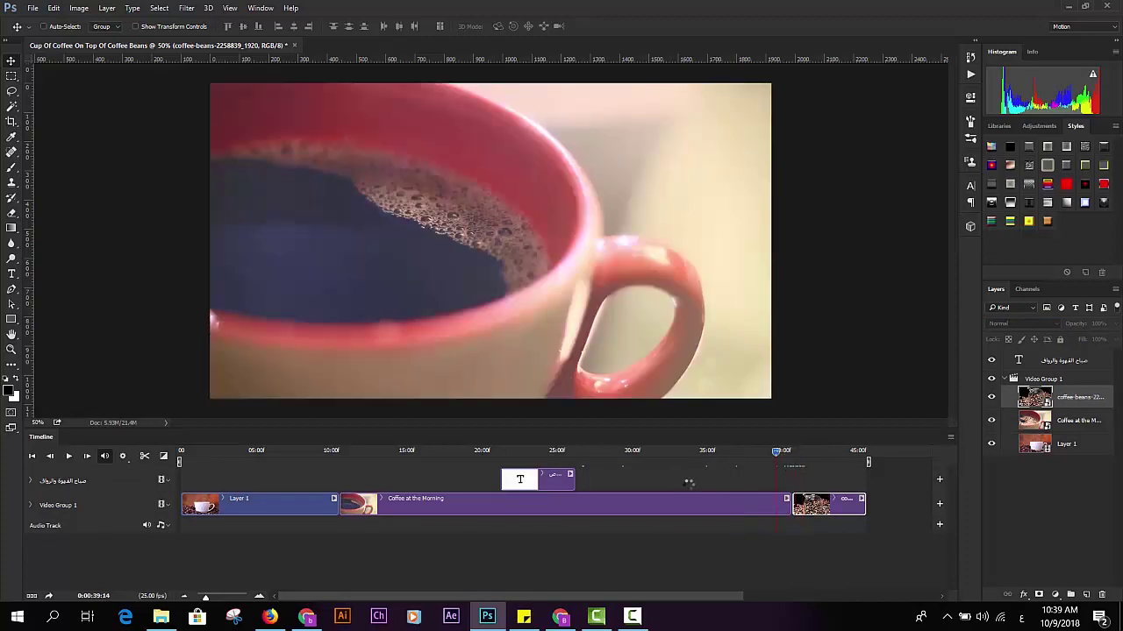
pyautogui.moveTo(689, 483); pyautogui.dragTo(676, 478)
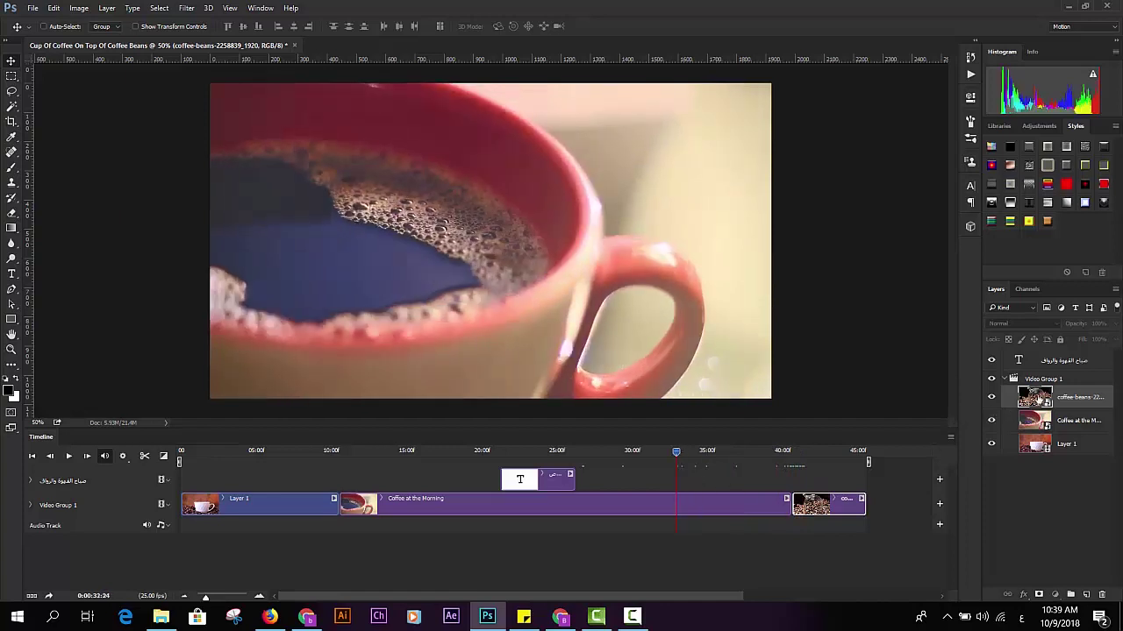
pyautogui.moveTo(1040, 399); pyautogui.dragTo(1035, 375)
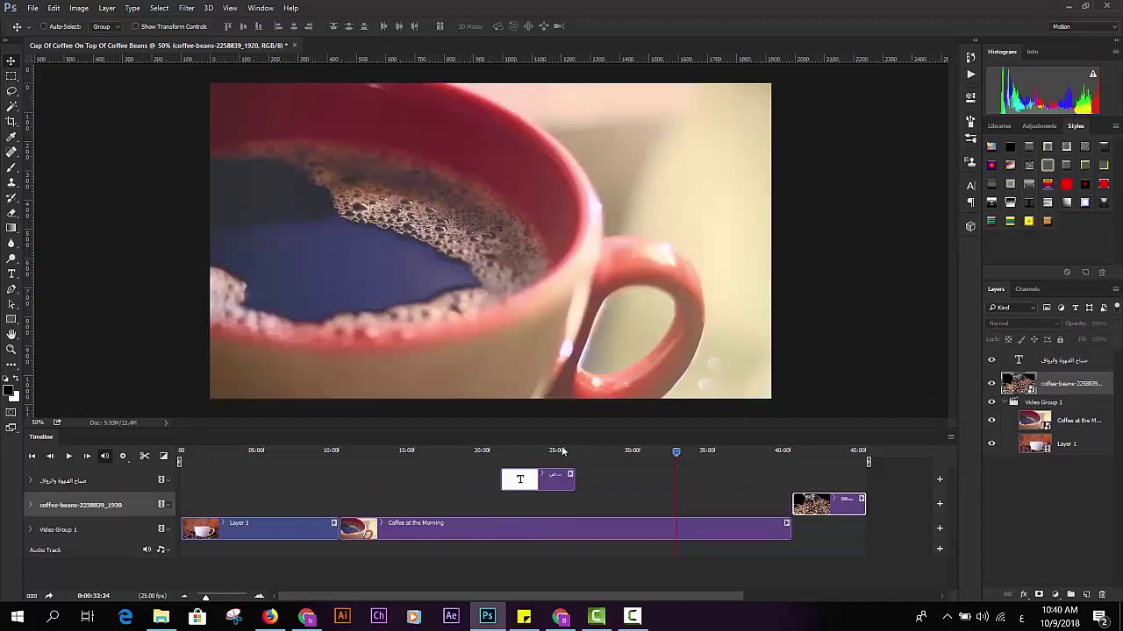
pyautogui.moveTo(720, 503); pyautogui.dragTo(614, 505)
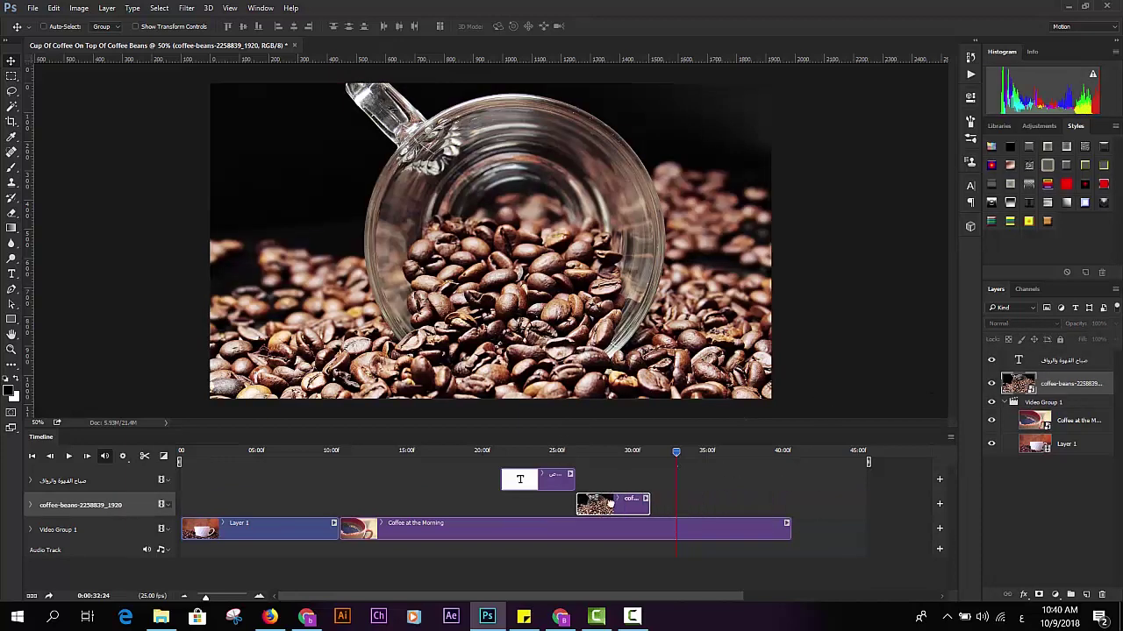
pyautogui.moveTo(381, 466); pyautogui.dragTo(291, 469)
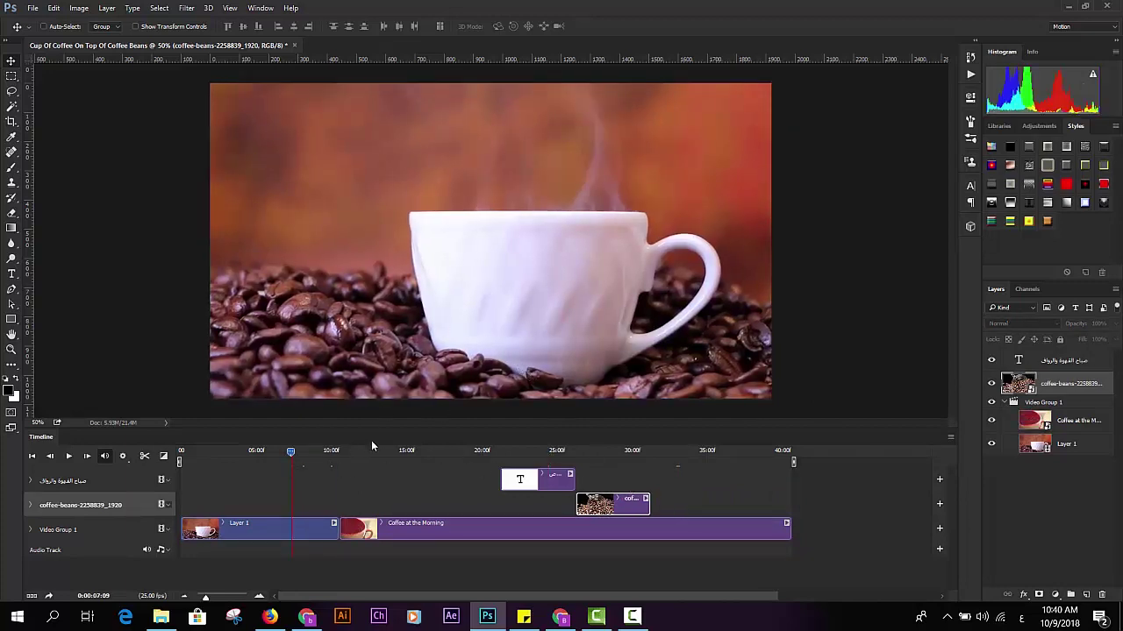
# Add bensound-memories.mp3 to the audio track.
pyautogui.click(169, 553)
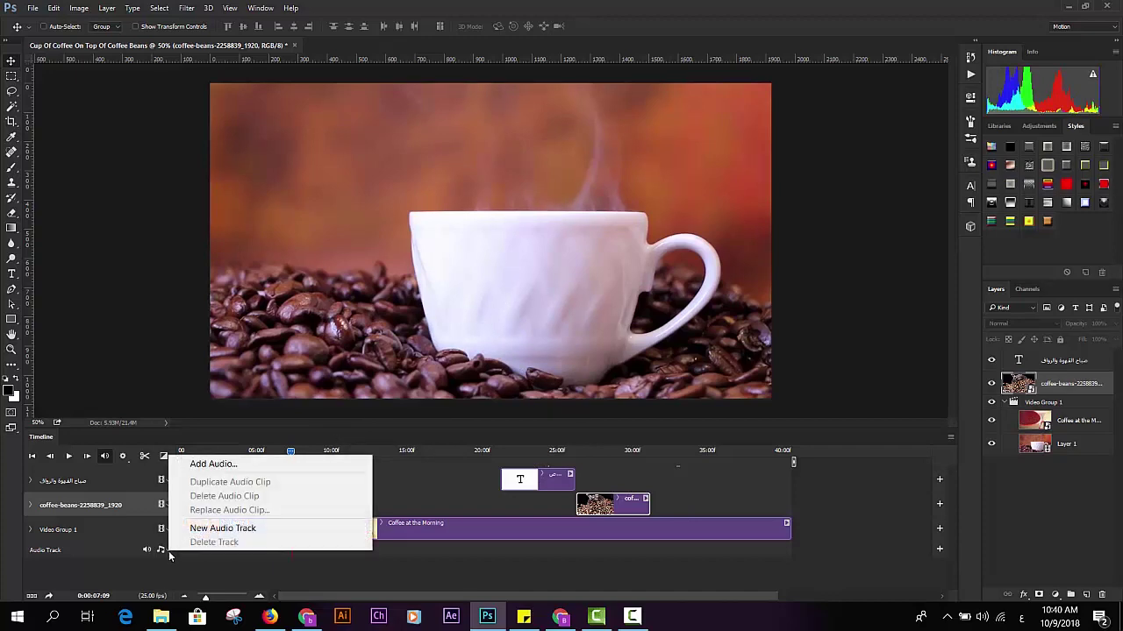
pyautogui.click(196, 465)
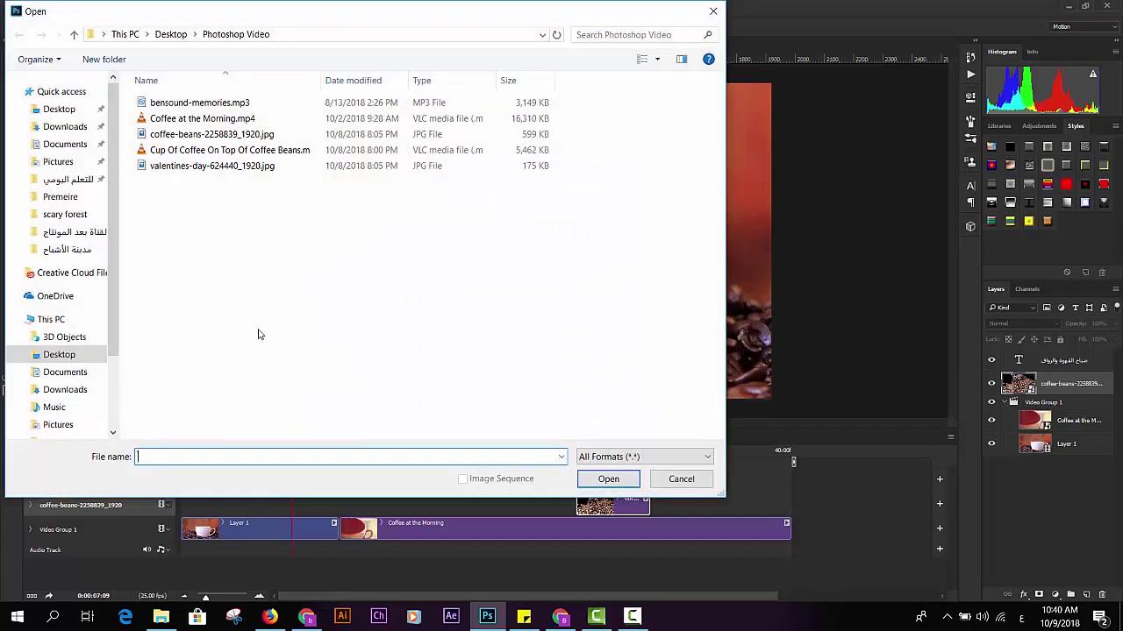
pyautogui.click(213, 104)
pyautogui.click(608, 479)
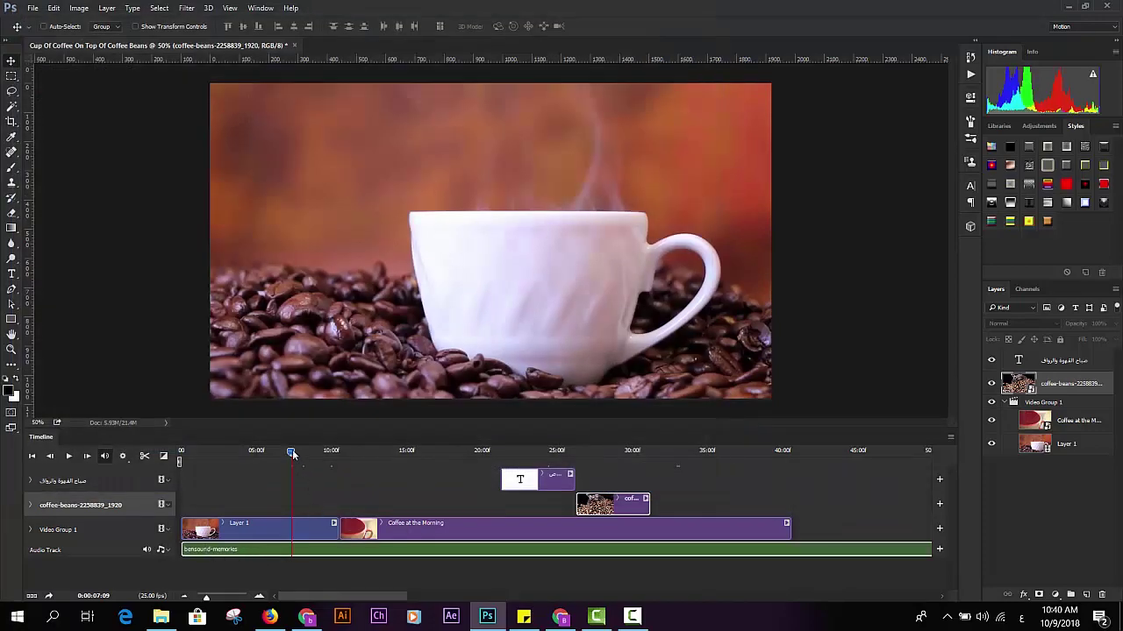
# Preview the video with music from about 4 seconds, then return the playhead to 9 seconds.
pyautogui.moveTo(293, 453); pyautogui.dragTo(240, 454)
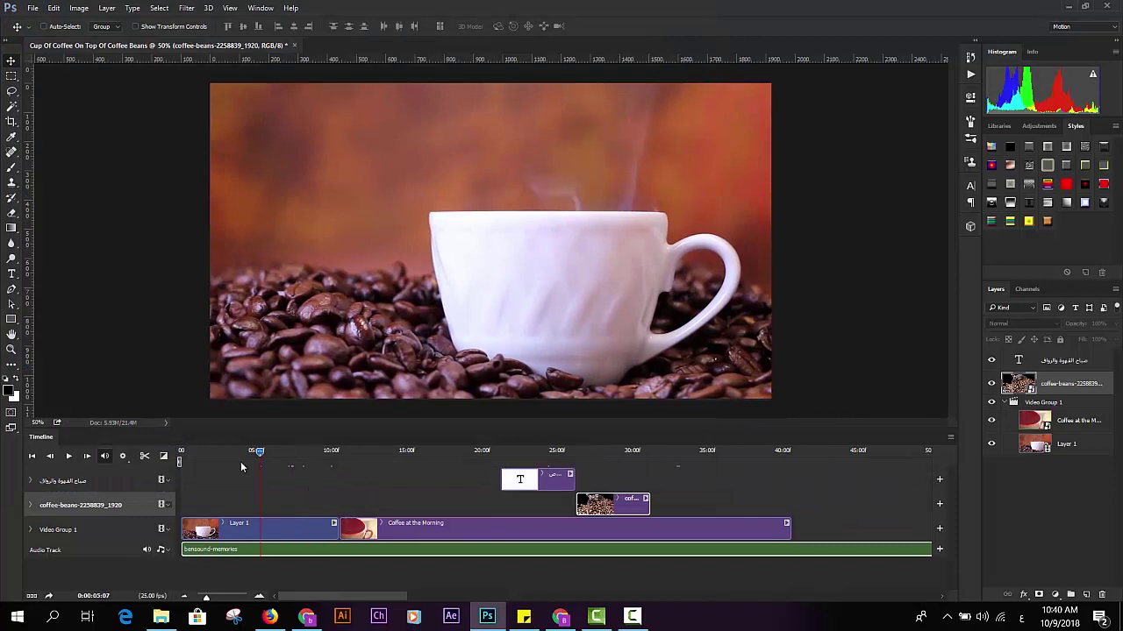
pyautogui.click(74, 456)
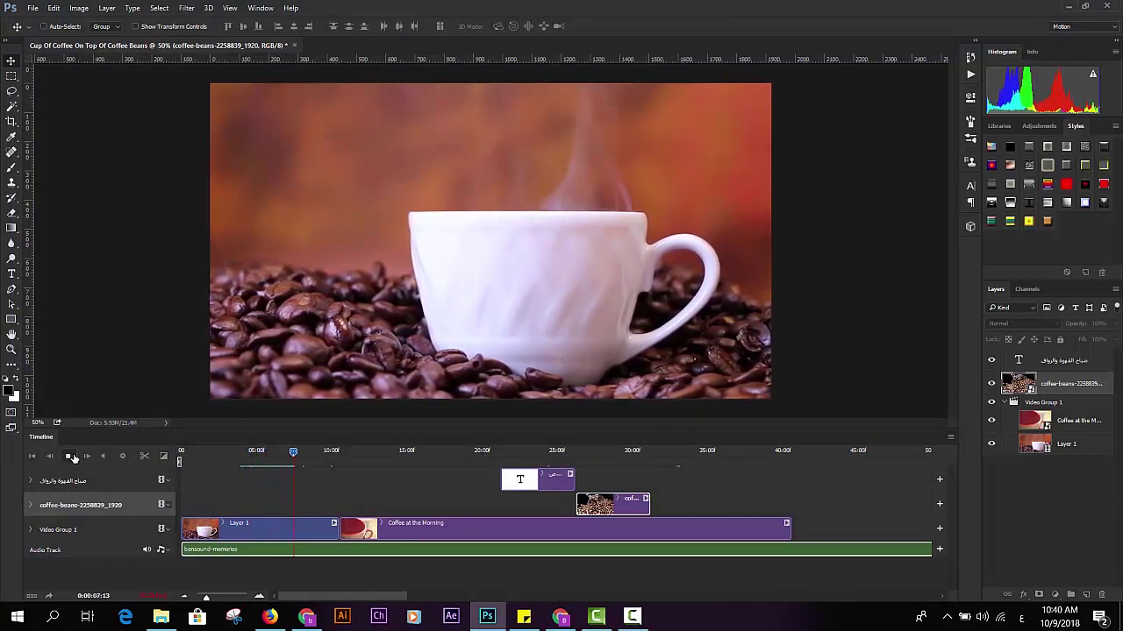
pyautogui.click(71, 457)
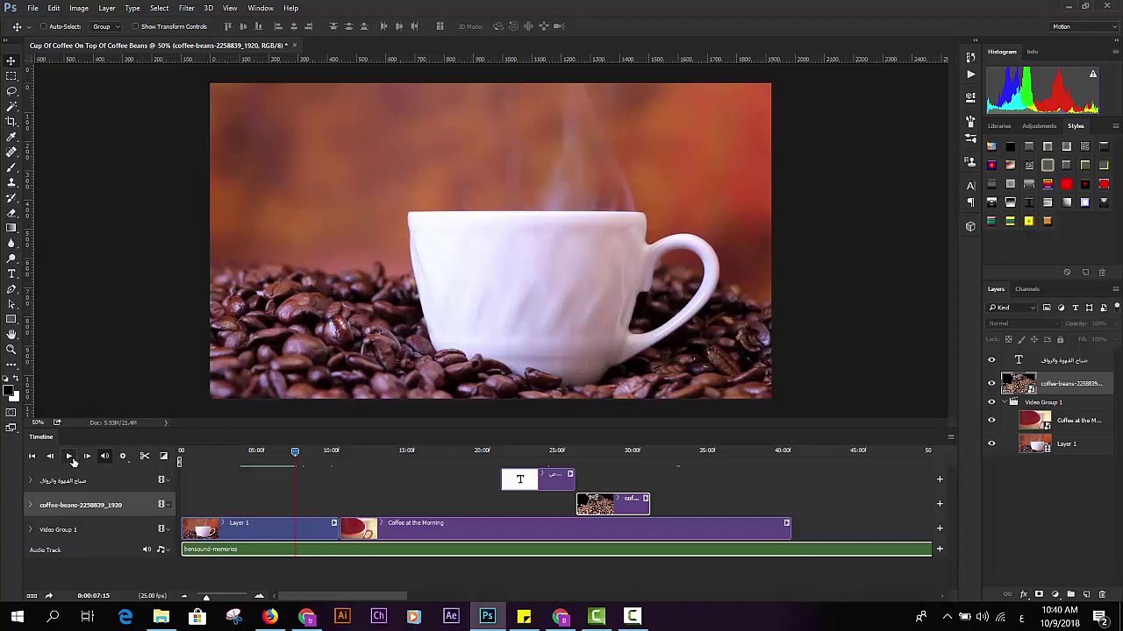
pyautogui.click(71, 458)
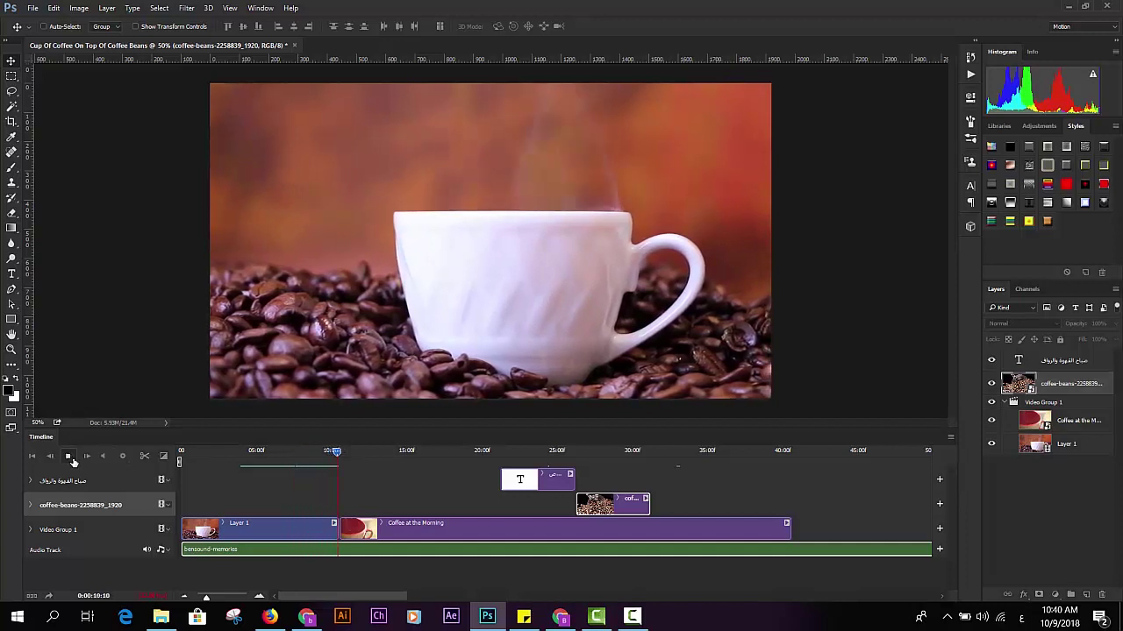
pyautogui.click(72, 458)
pyautogui.moveTo(336, 457); pyautogui.dragTo(316, 454)
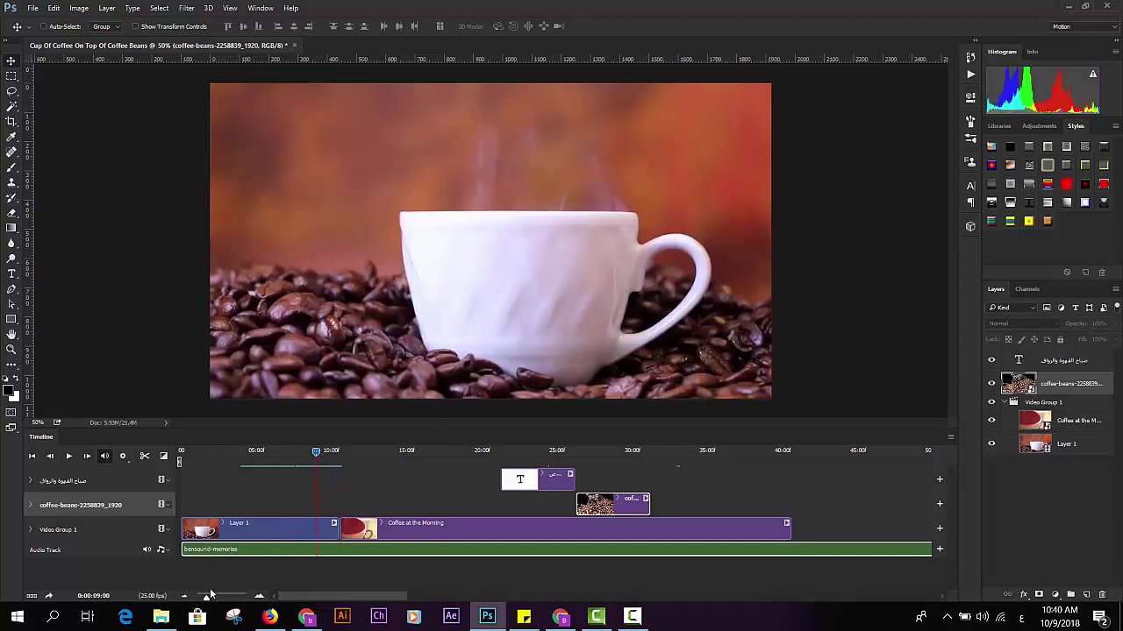
# Trim the bensound-memories audio to end at about 40 seconds, with the timeline zoomed out then back in.
pyautogui.moveTo(207, 600); pyautogui.dragTo(199, 600)
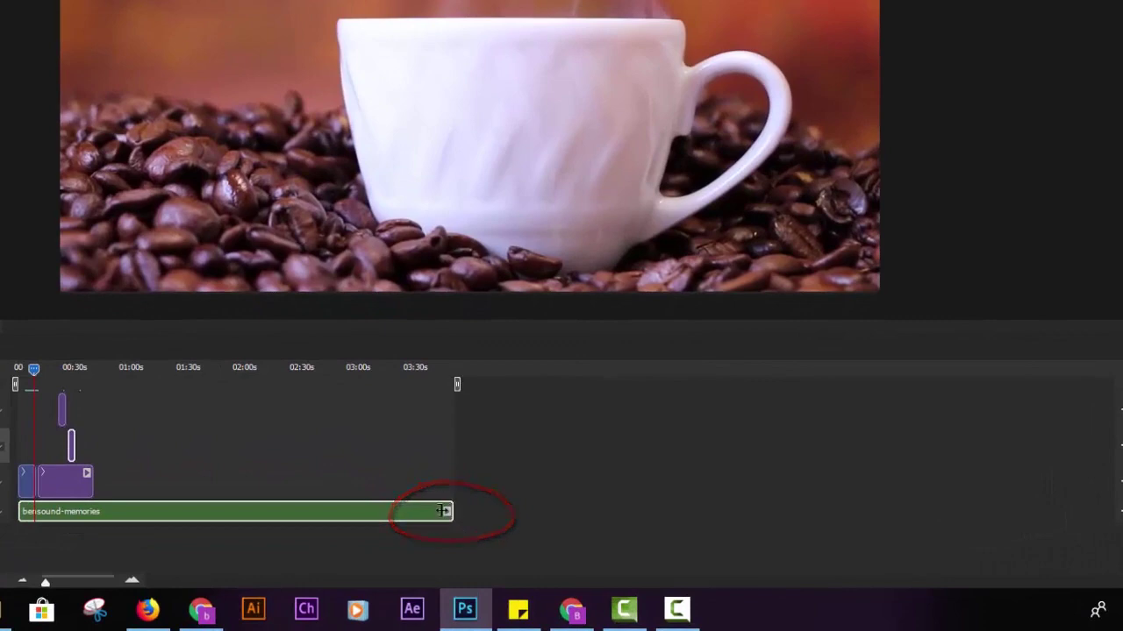
pyautogui.moveTo(443, 511); pyautogui.dragTo(100, 511)
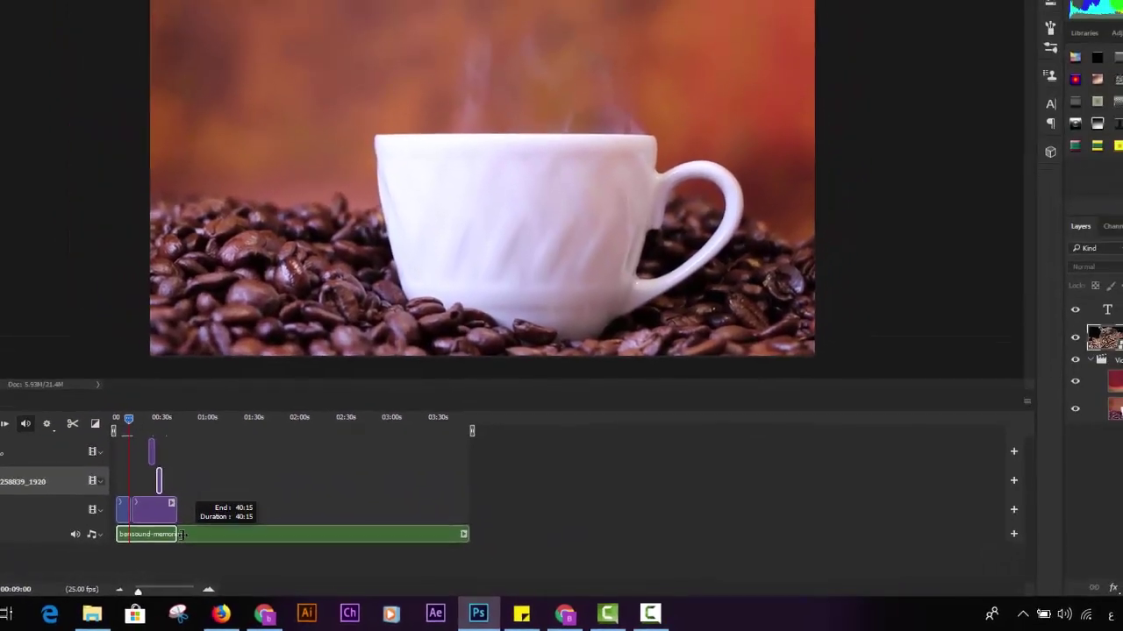
pyautogui.moveTo(181, 535); pyautogui.dragTo(182, 534)
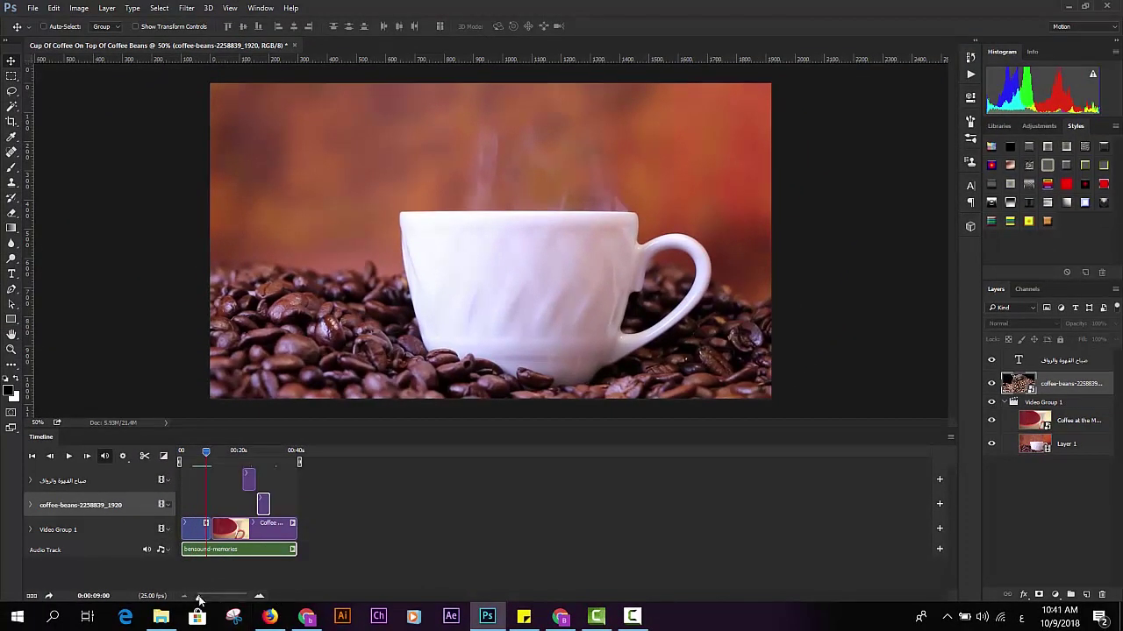
pyautogui.moveTo(200, 599); pyautogui.dragTo(205, 601)
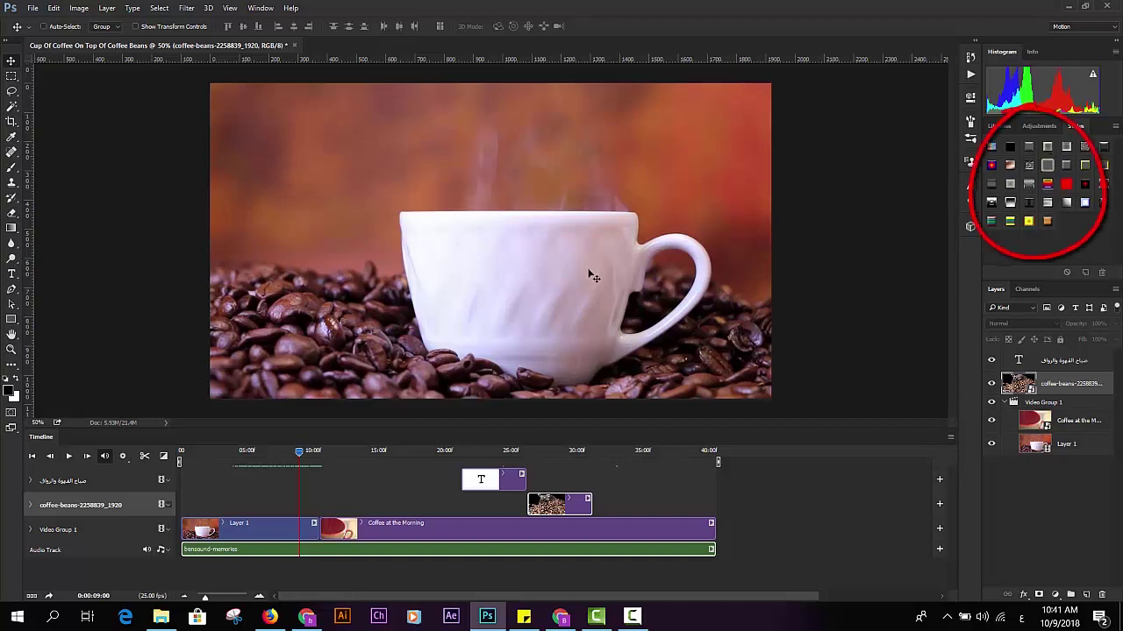
pyautogui.click(1054, 595)
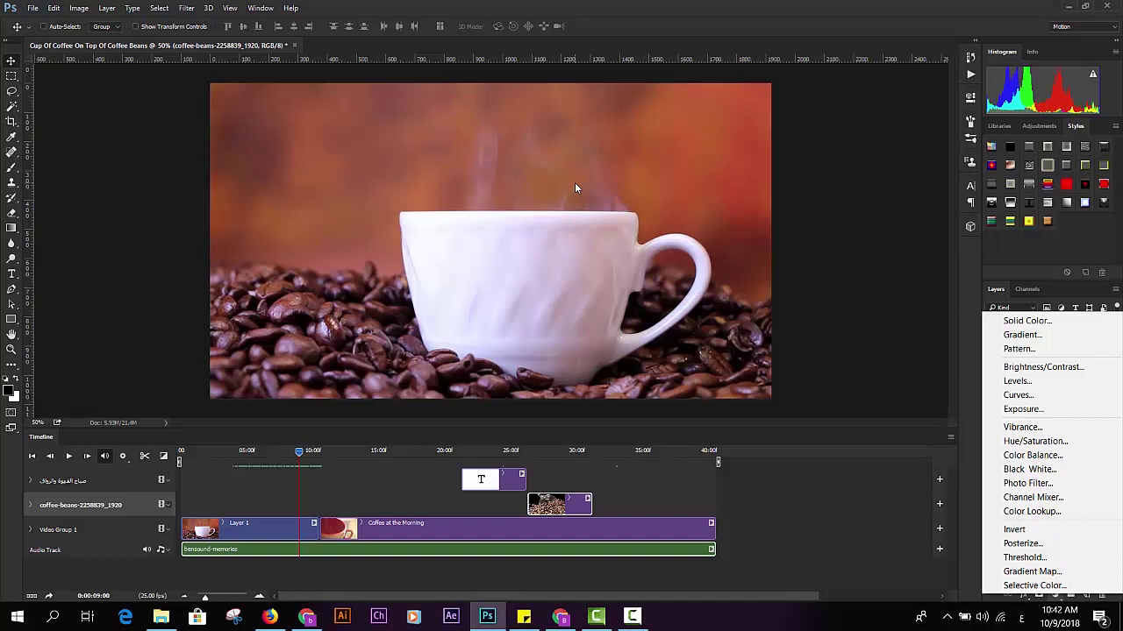
pyautogui.click(823, 515)
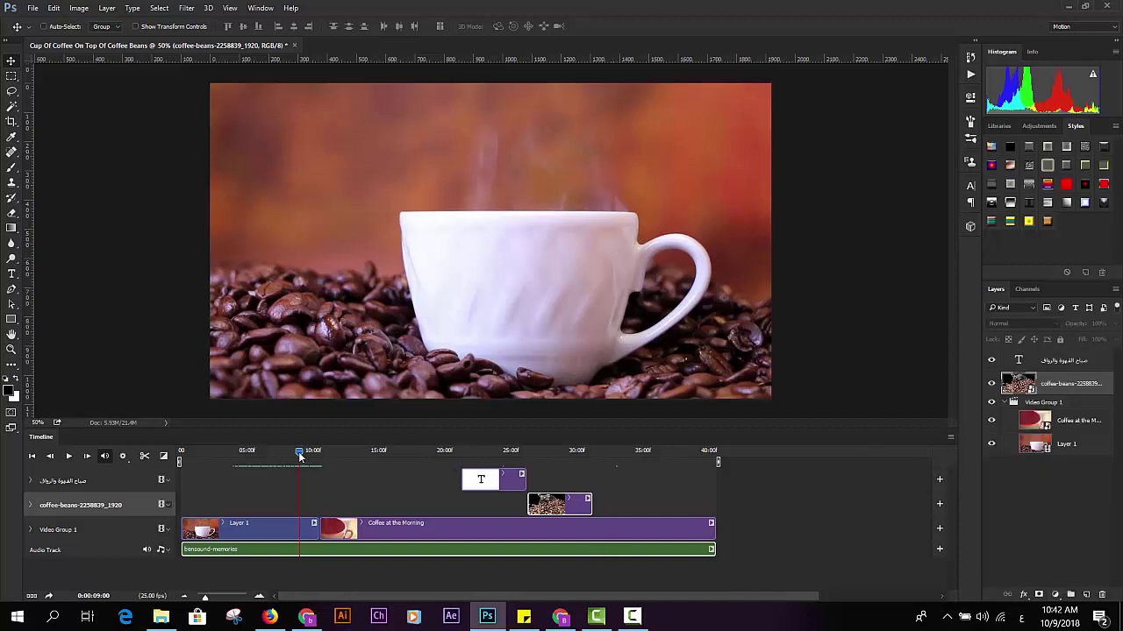
pyautogui.moveTo(299, 452); pyautogui.dragTo(172, 470)
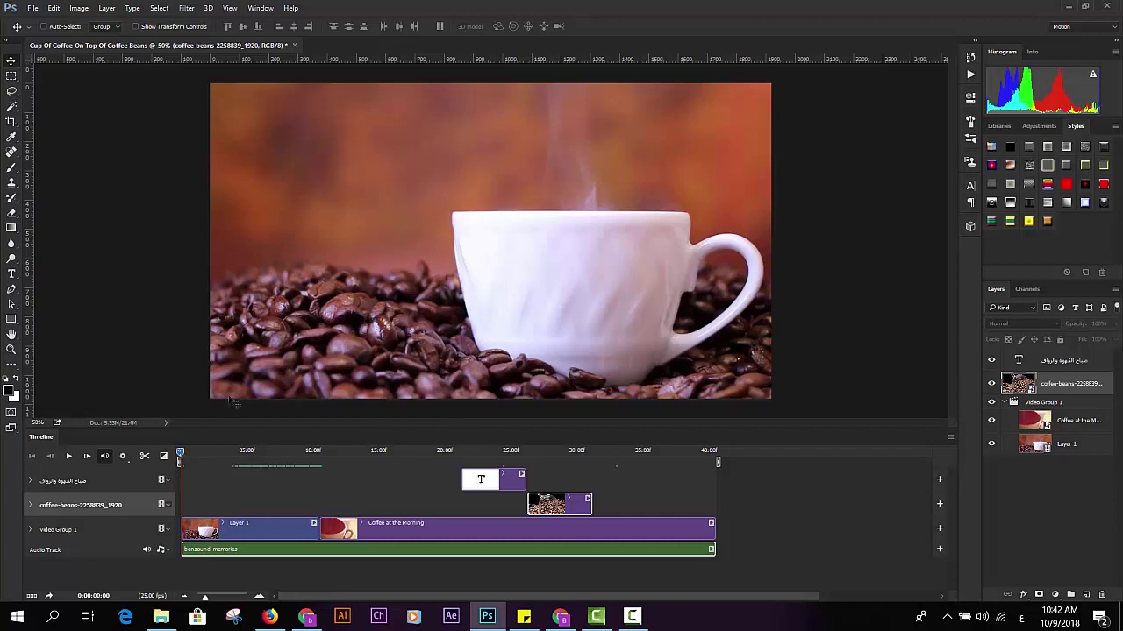
# Preview the opening of the video and return to the first frame.
pyautogui.click(69, 456)
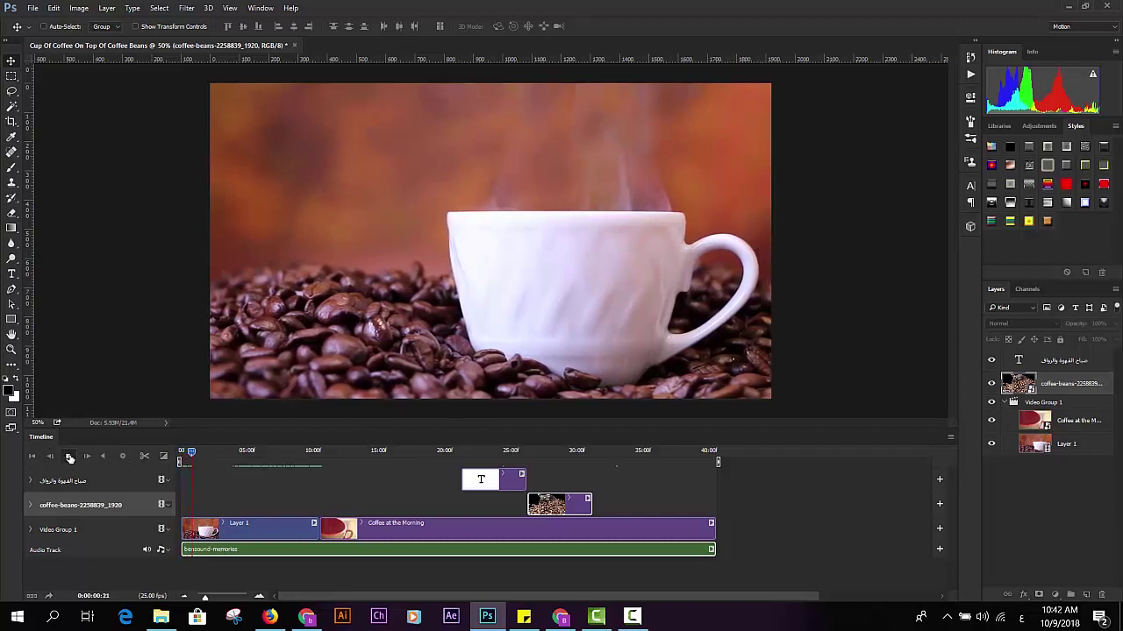
pyautogui.press('space')
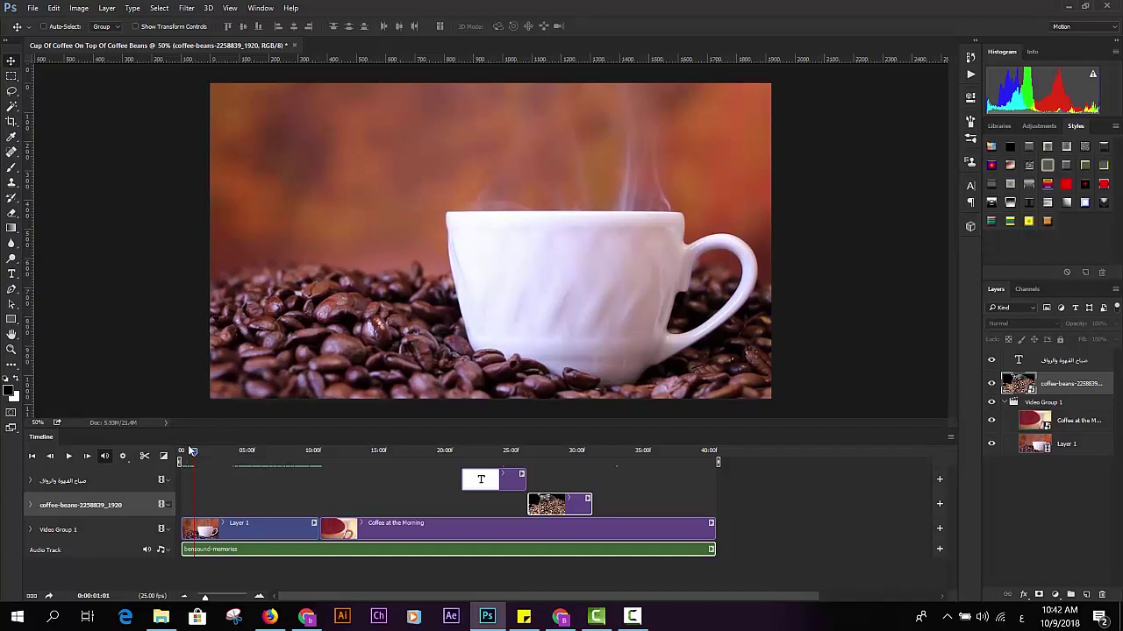
pyautogui.moveTo(192, 451); pyautogui.dragTo(179, 456)
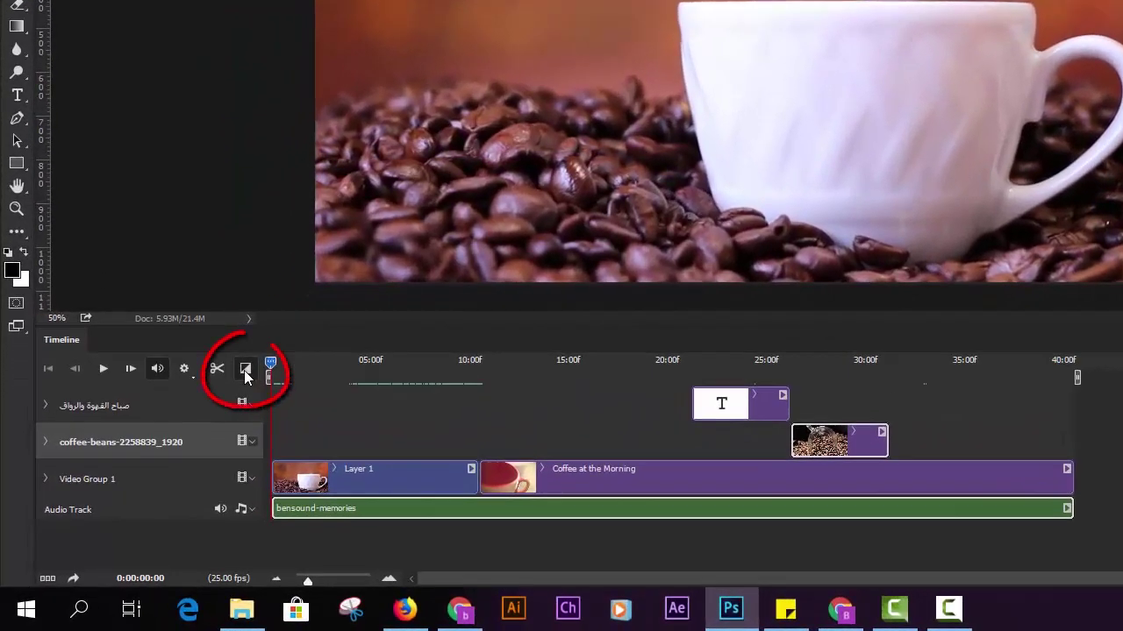
# Apply a 2-second Fade transition to the start of Layer 1 and play to check it.
pyautogui.click(228, 387)
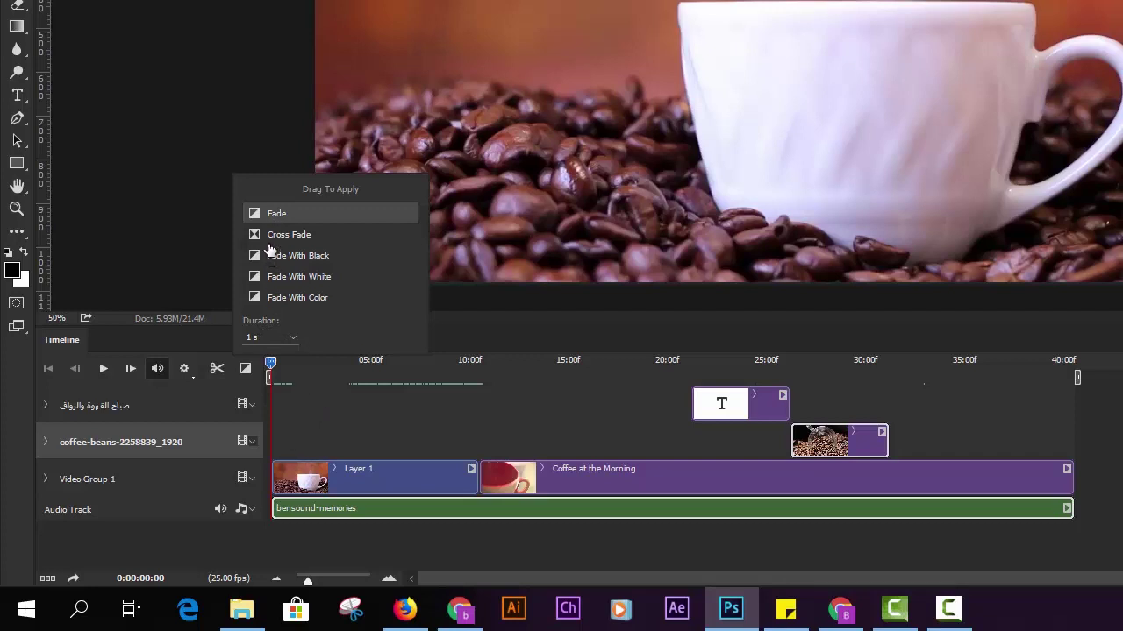
pyautogui.doubleClick(277, 338)
pyautogui.write('2')
pyautogui.moveTo(277, 219)
pyautogui.mouseDown()
pyautogui.moveTo(301, 462)
pyautogui.moveTo(279, 478)
pyautogui.mouseUp()
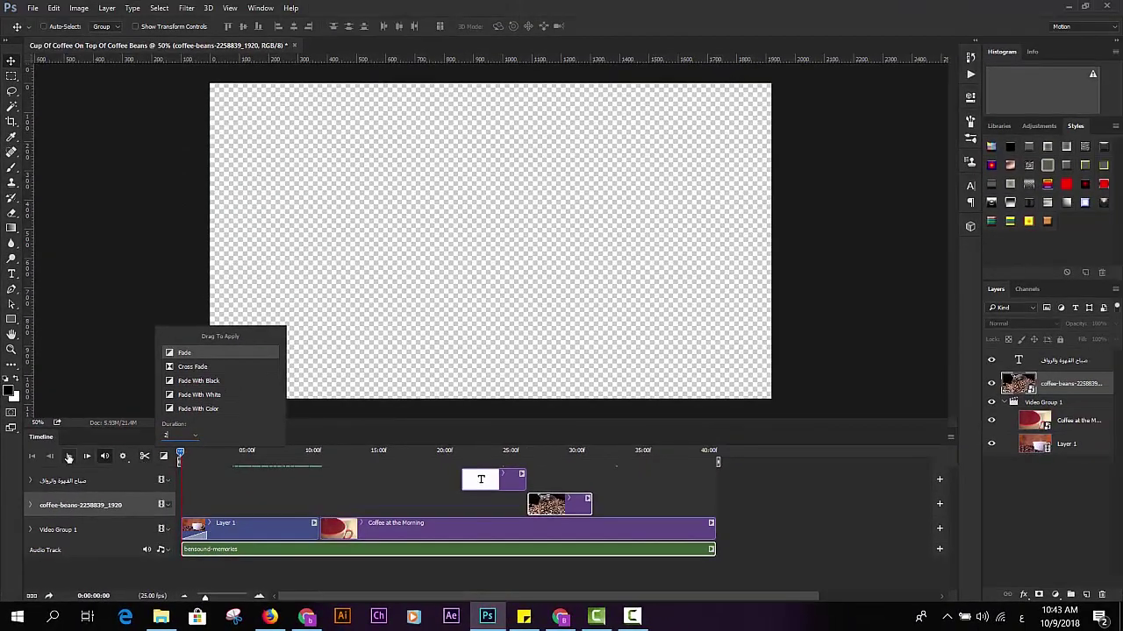
pyautogui.click(69, 457)
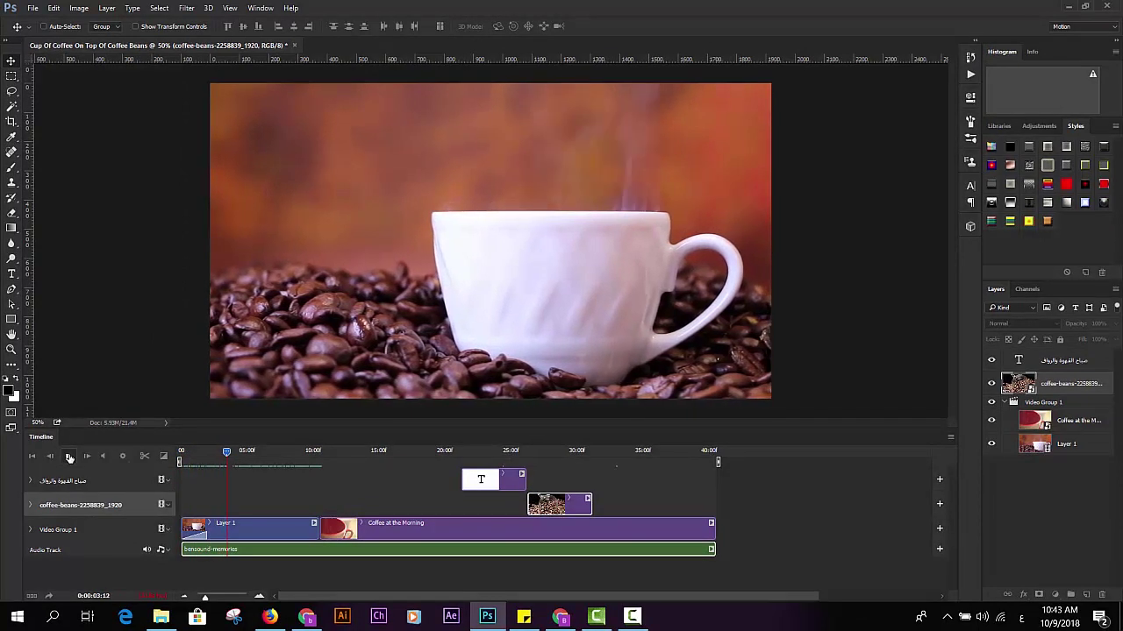
pyautogui.click(70, 457)
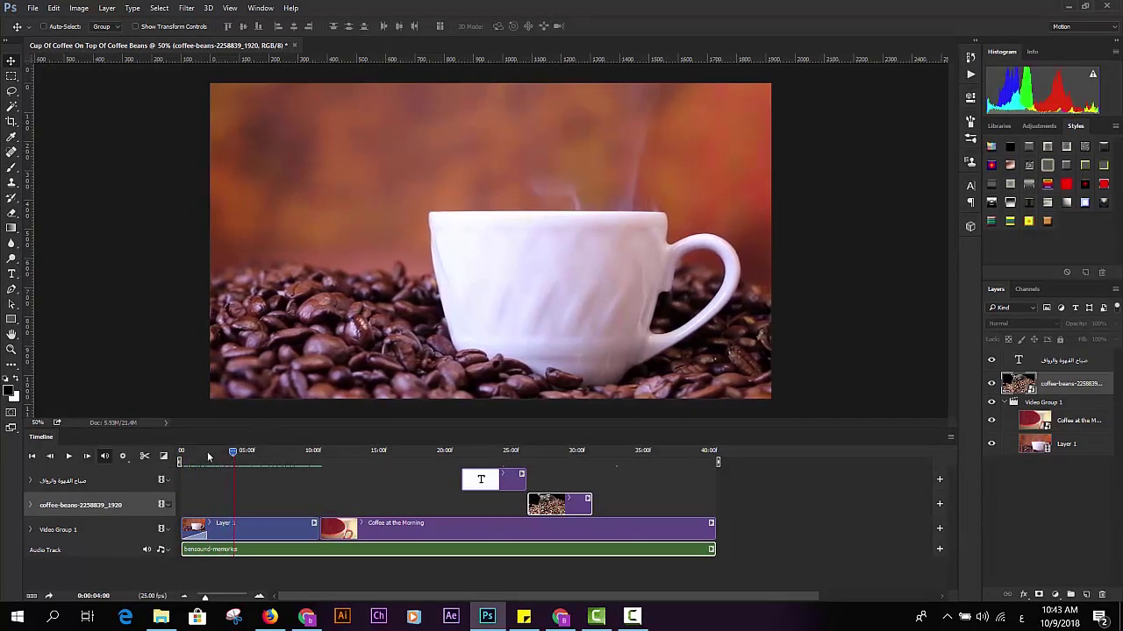
# Create a white Solid Color layer, Color Fill 1, on its own track below Video Group 1.
pyautogui.moveTo(208, 456); pyautogui.dragTo(181, 455)
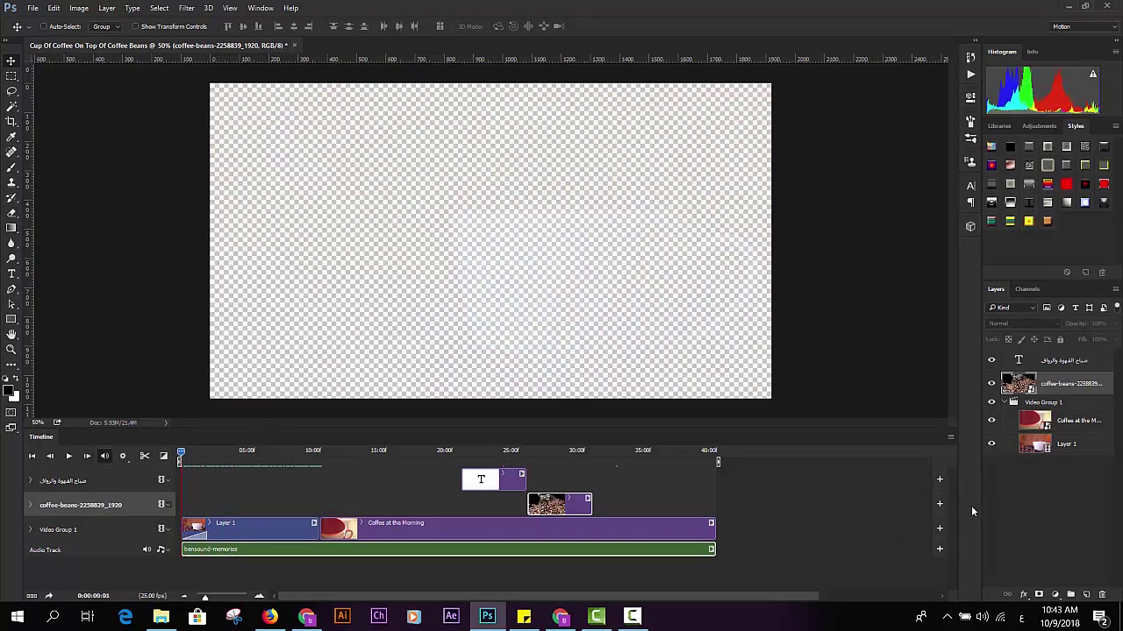
pyautogui.click(1055, 596)
pyautogui.click(1024, 321)
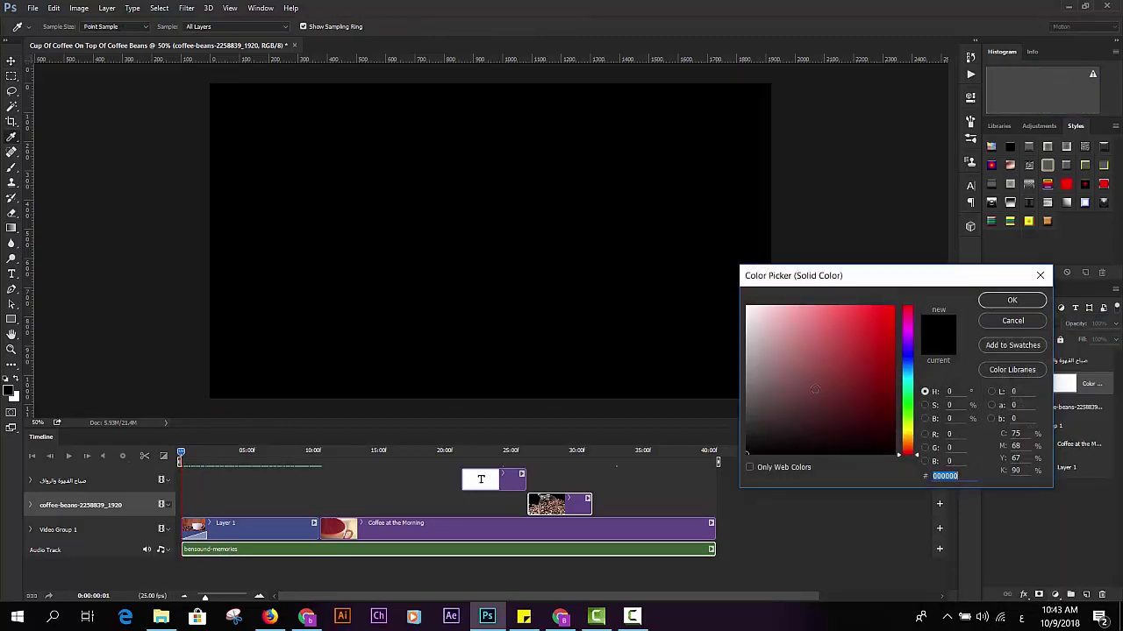
pyautogui.moveTo(815, 390); pyautogui.dragTo(693, 272)
pyautogui.click(1012, 299)
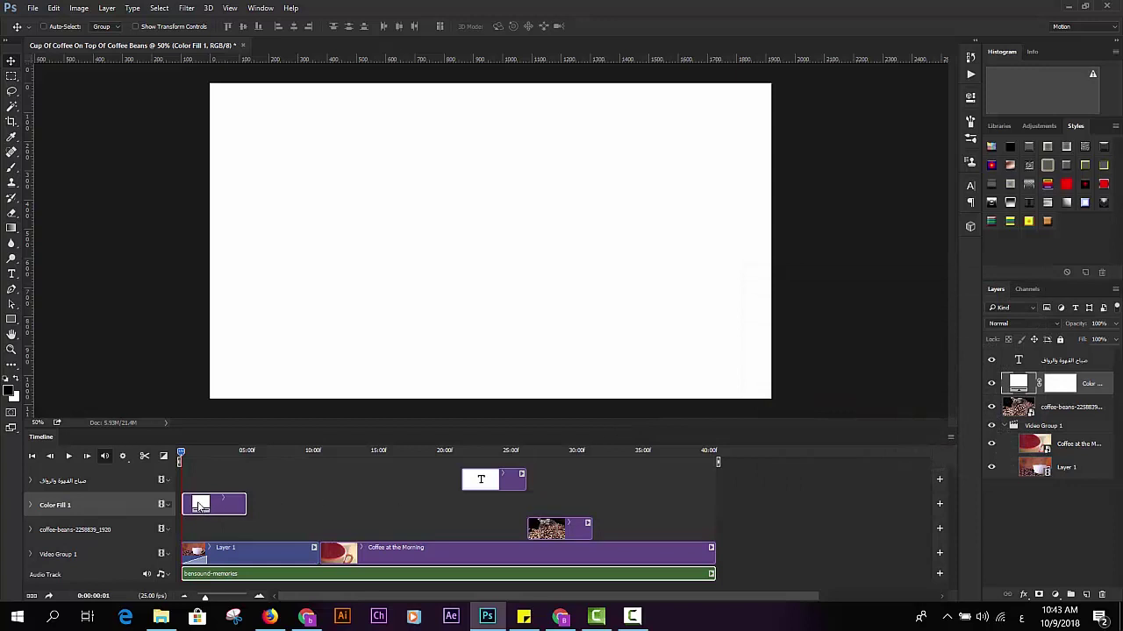
pyautogui.moveTo(1016, 388); pyautogui.dragTo(1037, 470)
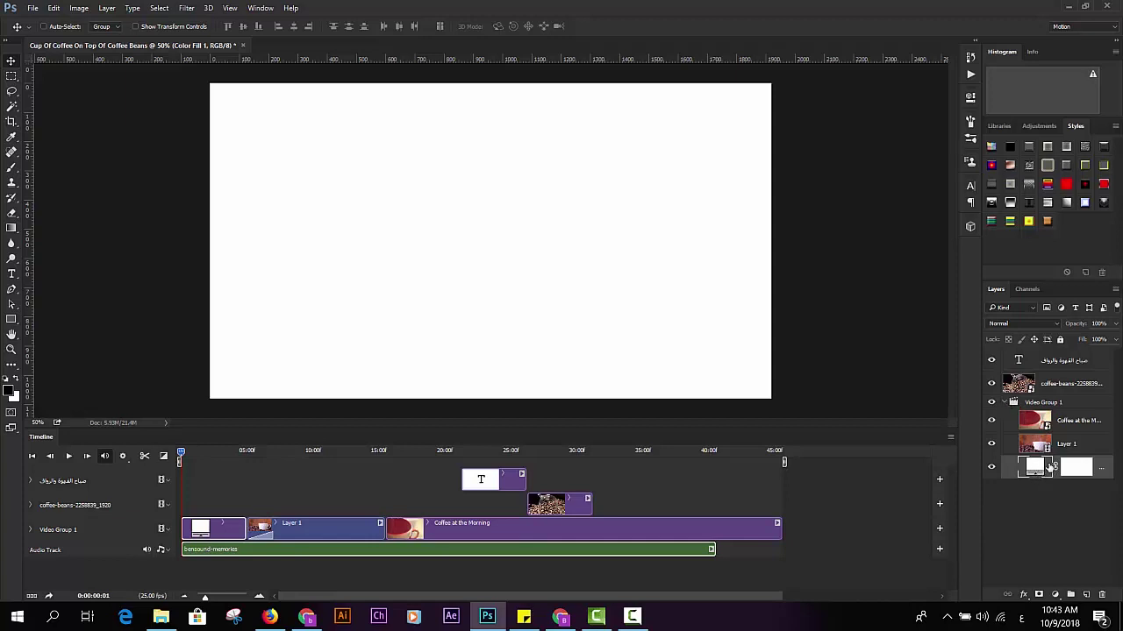
pyautogui.moveTo(1050, 467); pyautogui.dragTo(1037, 522)
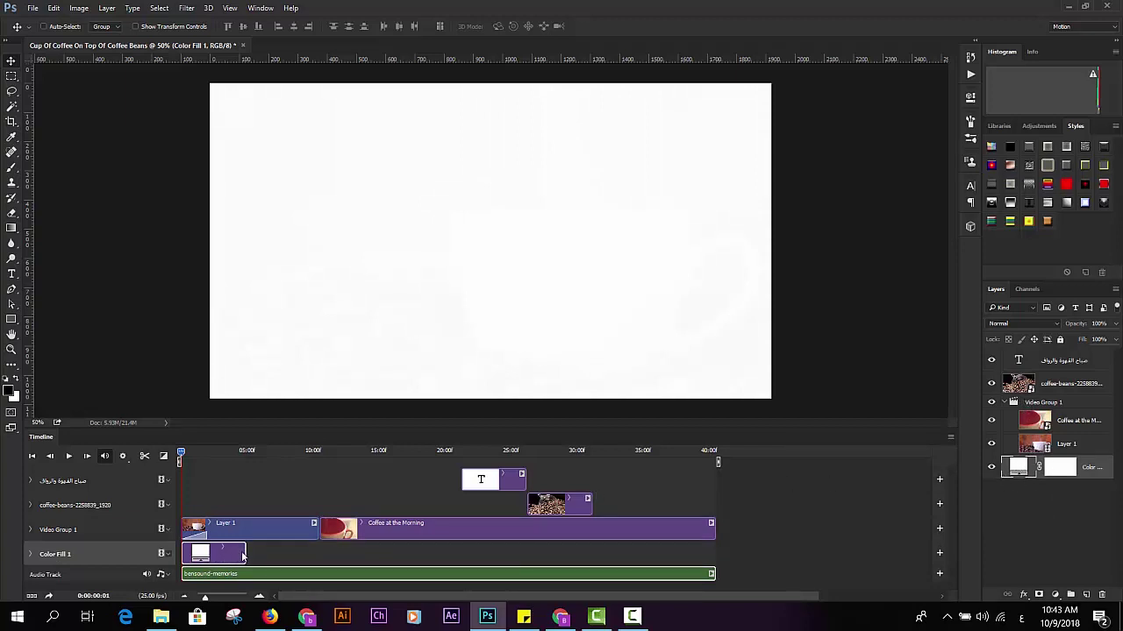
# Extend Color Fill 1 to the video's full length and preview the white overlay.
pyautogui.moveTo(275, 555); pyautogui.dragTo(715, 555)
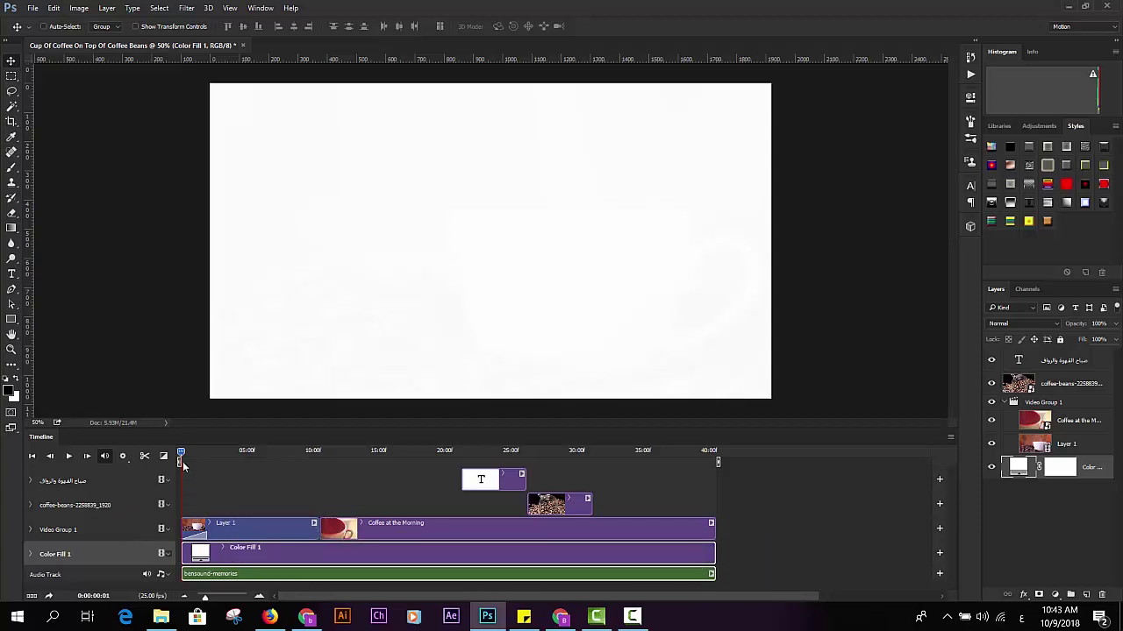
pyautogui.click(69, 456)
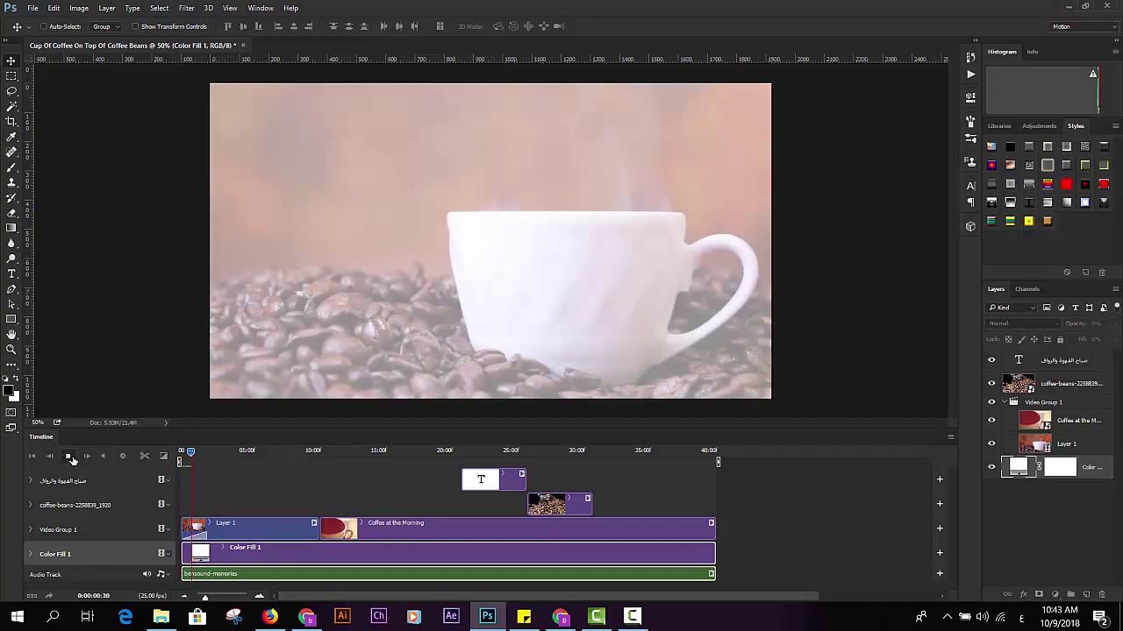
pyautogui.click(67, 457)
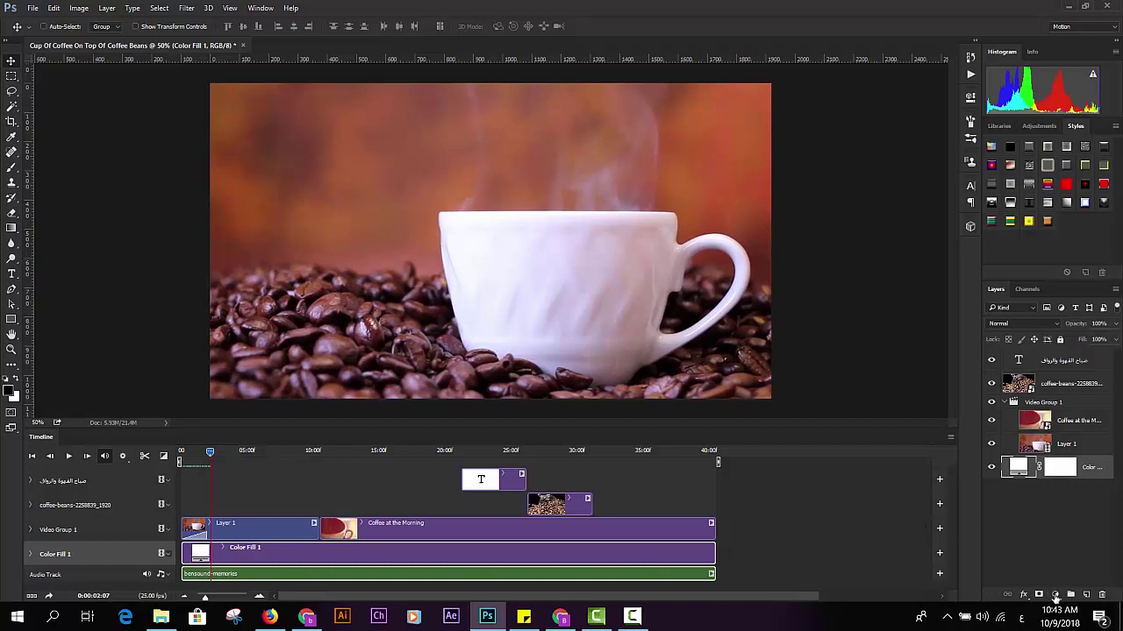
# Recolour Color Fill 1 to muted mauve RGB 146, 112, 138 sampled from the coffee footage.
pyautogui.doubleClick(1020, 469)
pyautogui.moveTo(864, 330)
pyautogui.mouseDown()
pyautogui.moveTo(864, 345)
pyautogui.moveTo(866, 321)
pyautogui.mouseUp()
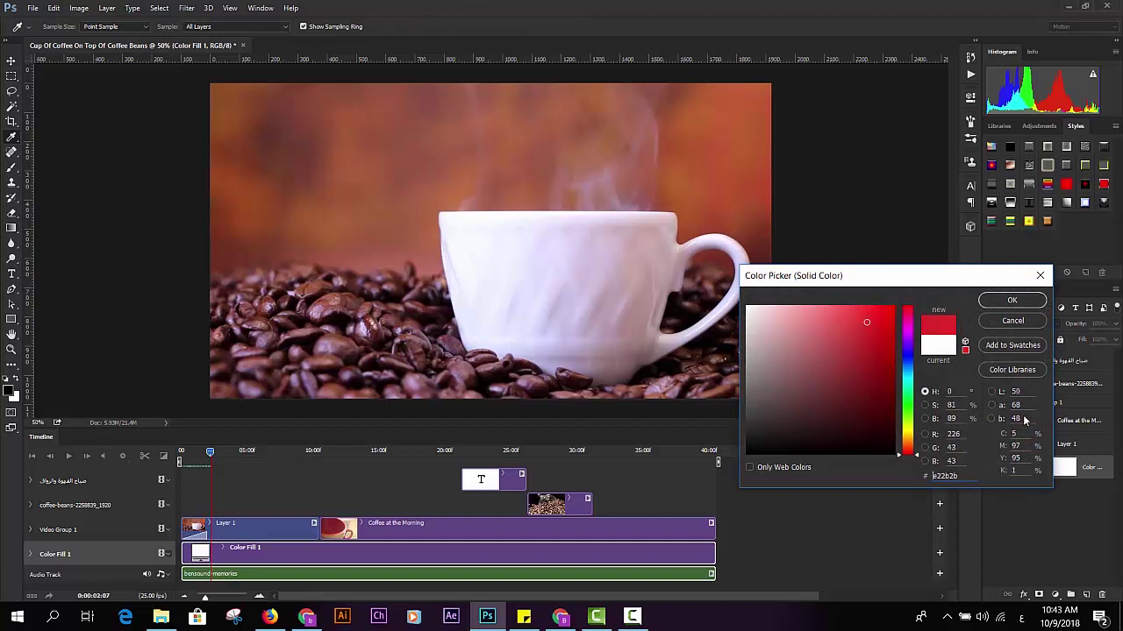
pyautogui.click(275, 154)
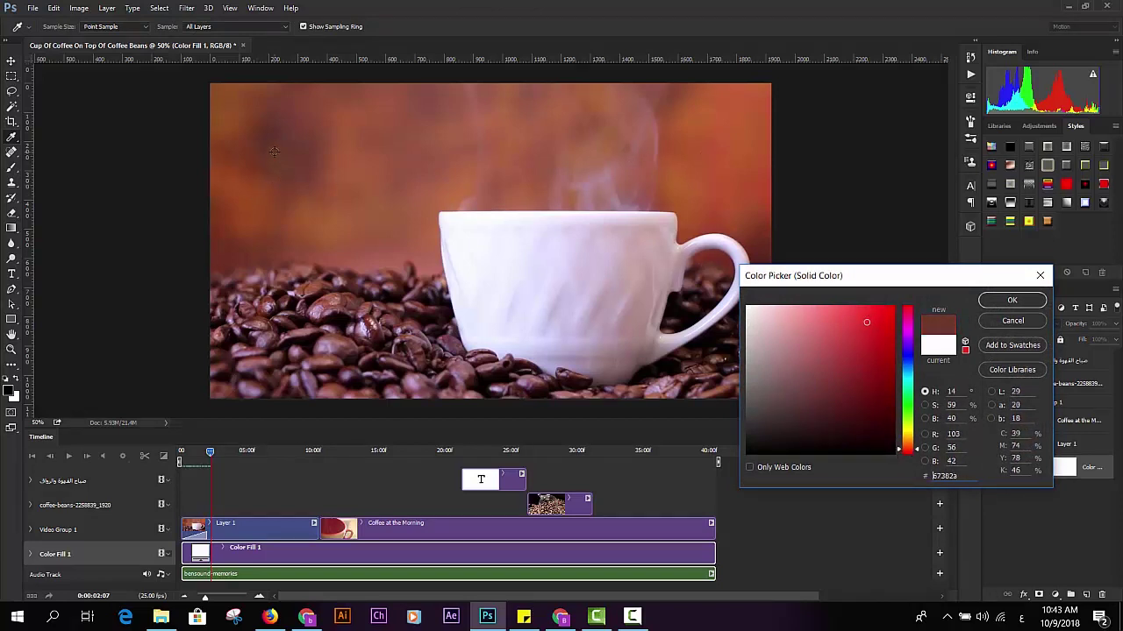
pyautogui.click(501, 335)
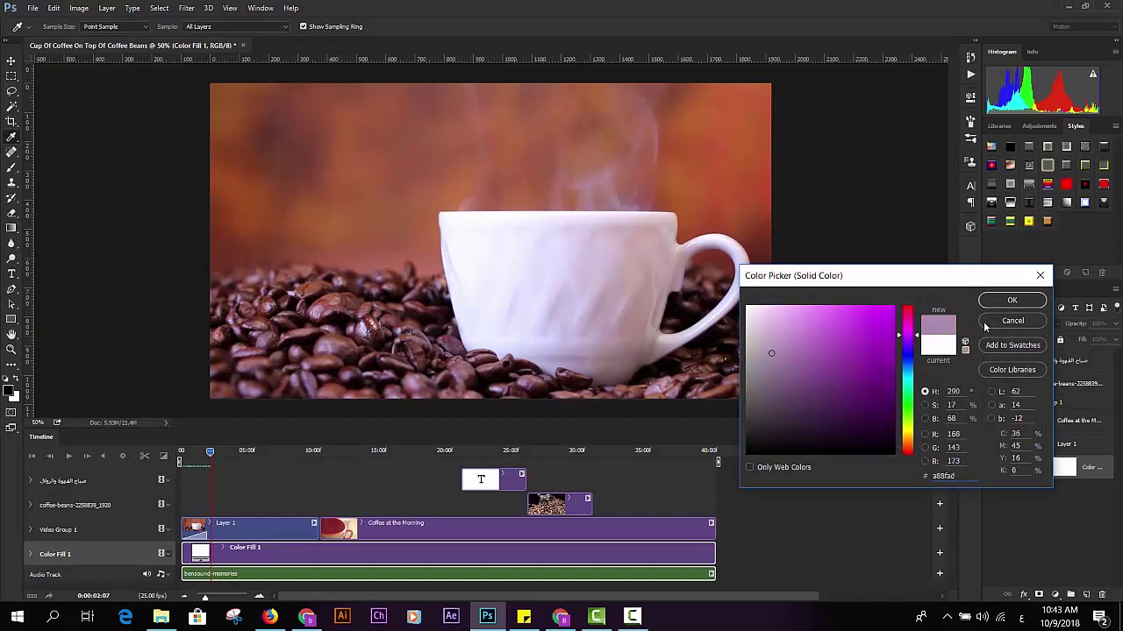
pyautogui.click(296, 340)
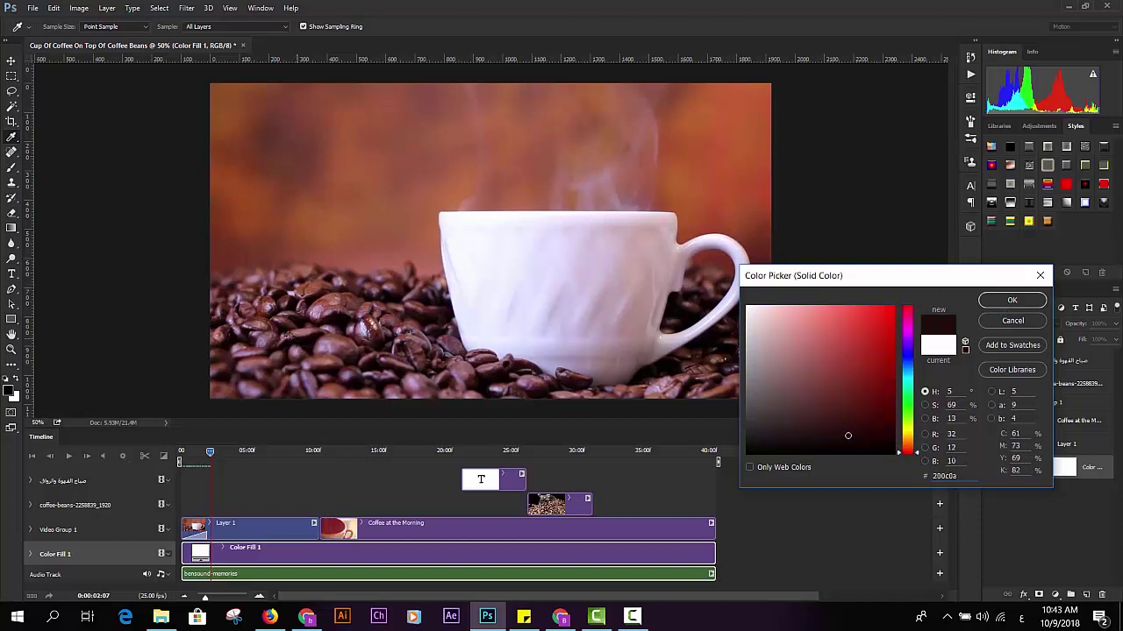
pyautogui.click(264, 340)
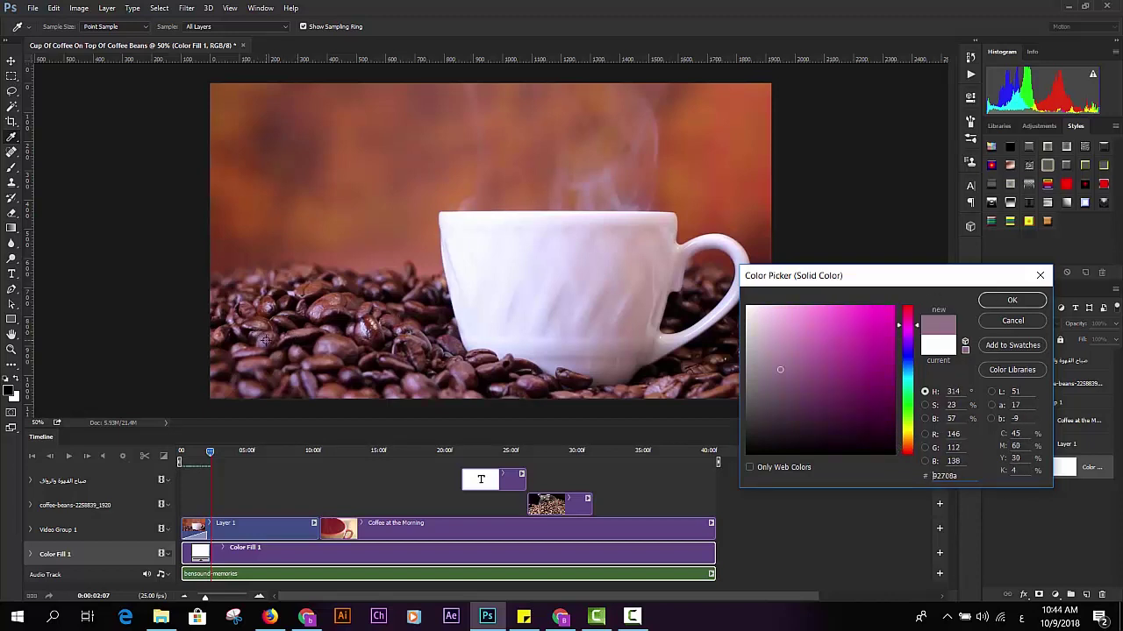
pyautogui.click(1011, 300)
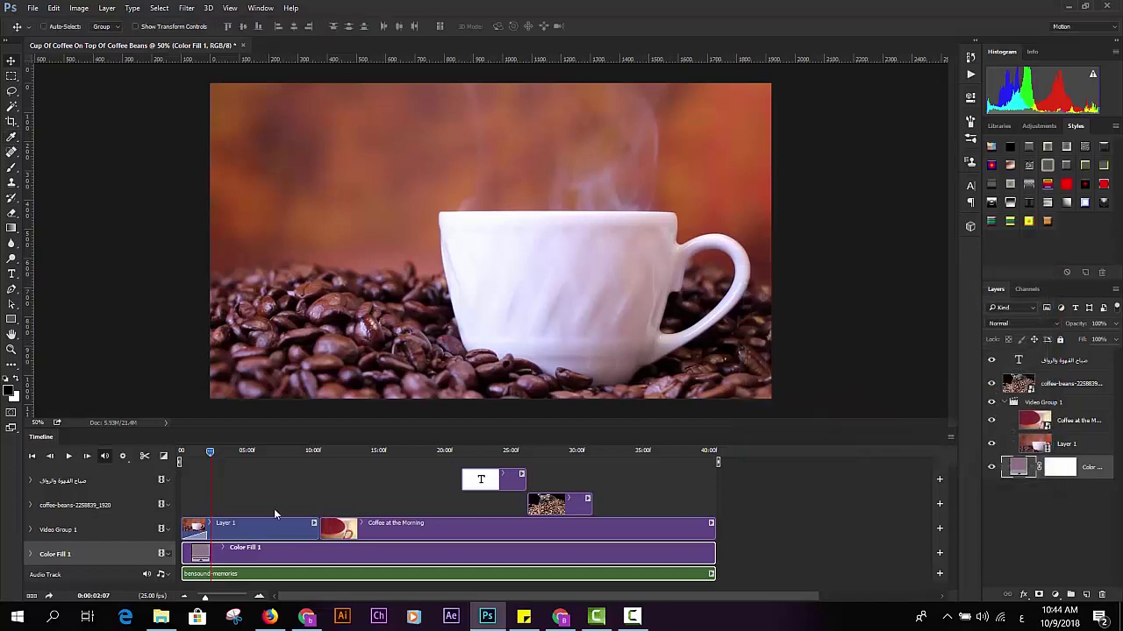
# Preview the video, then trim Coffee at the Morning to end at about 26:01.
pyautogui.click(195, 451)
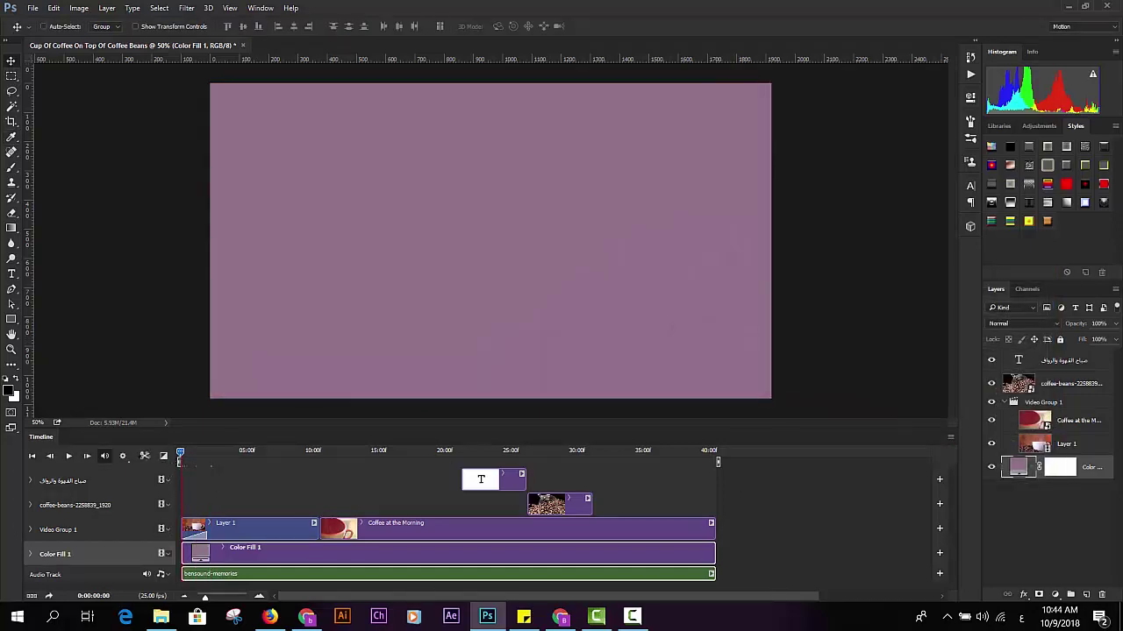
pyautogui.click(68, 456)
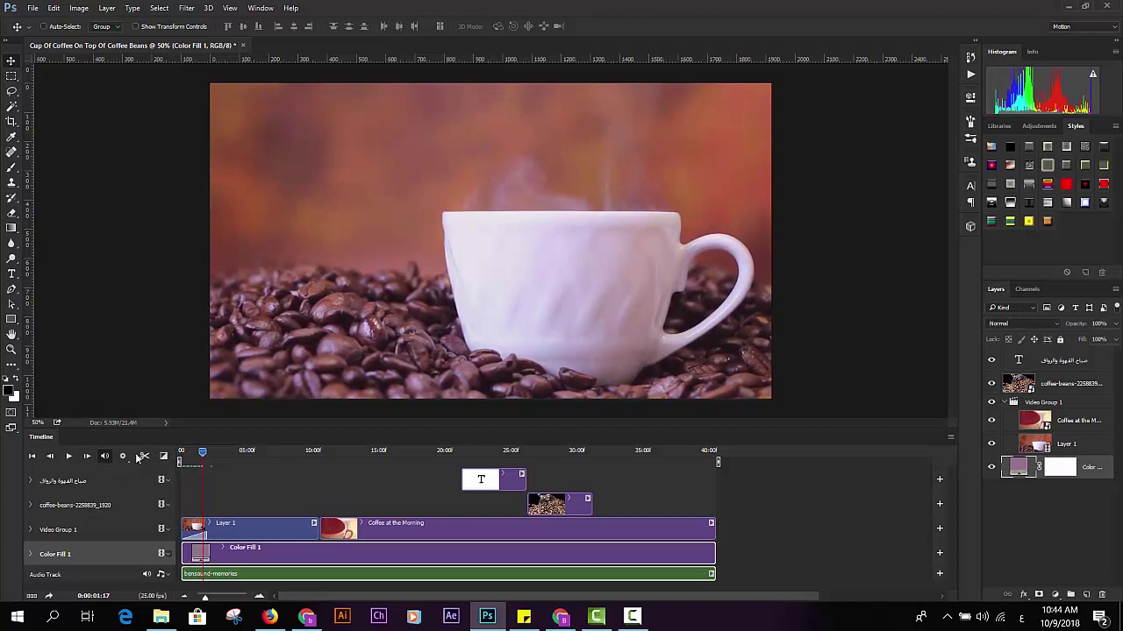
pyautogui.click(69, 456)
pyautogui.press('space')
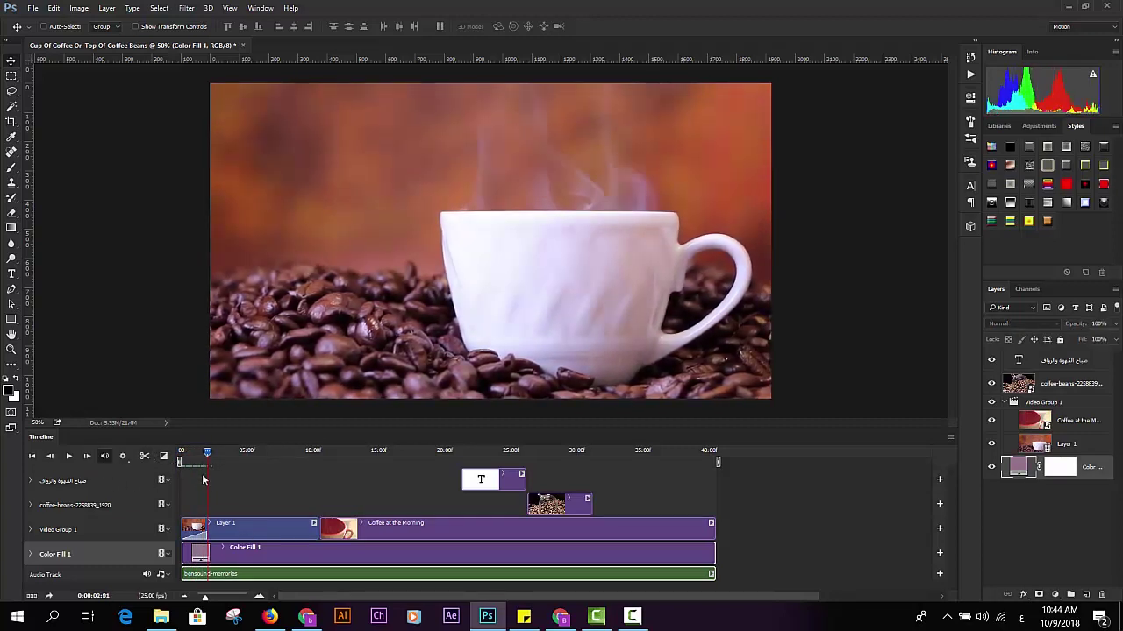
pyautogui.moveTo(207, 454); pyautogui.dragTo(222, 453)
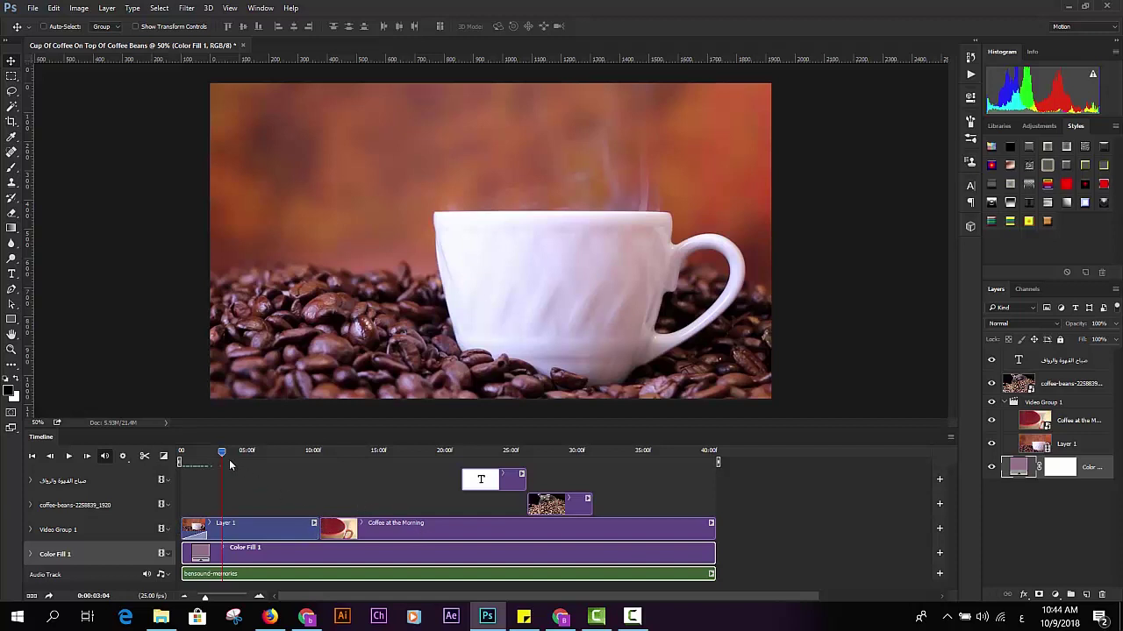
pyautogui.moveTo(246, 453); pyautogui.dragTo(524, 510)
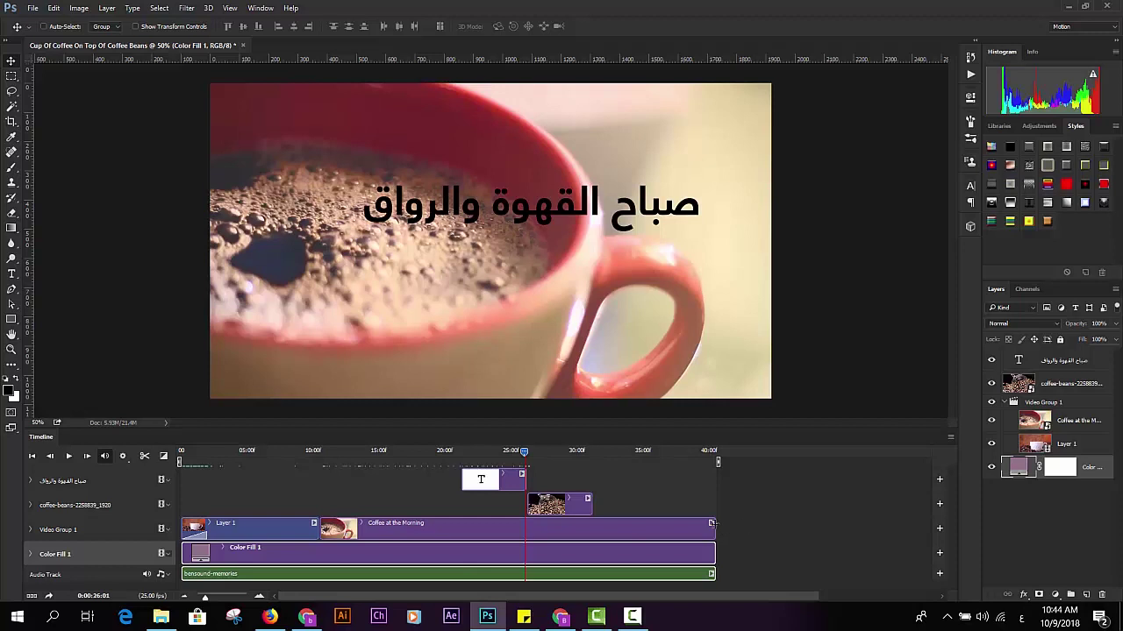
pyautogui.moveTo(711, 523); pyautogui.dragTo(523, 530)
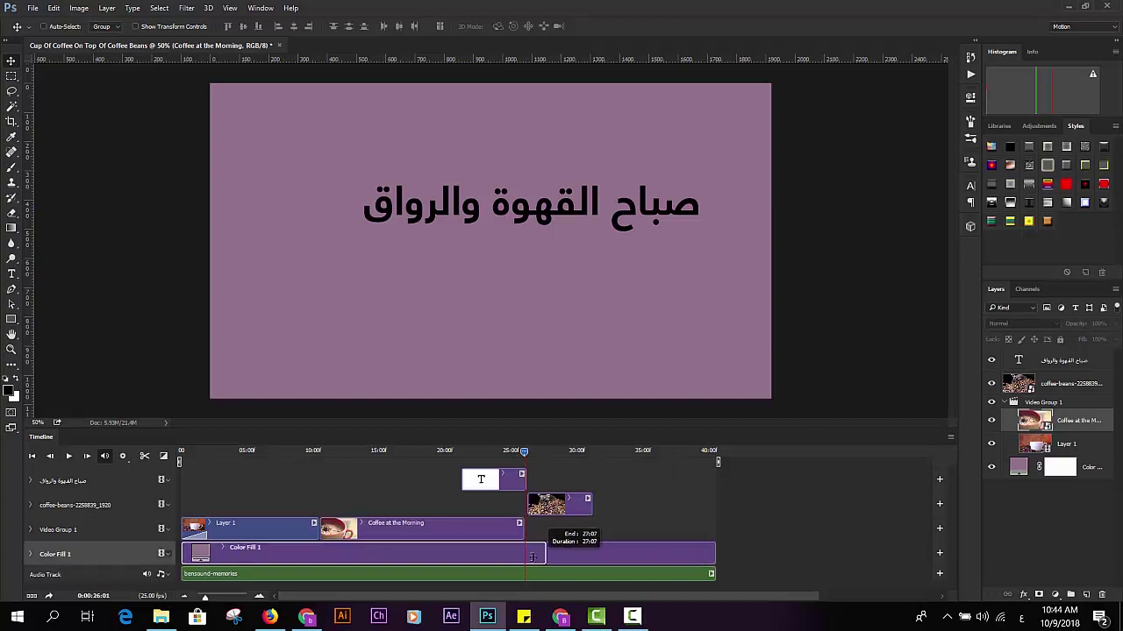
# Trim Color Fill 1 and the audio to end at 26 seconds; shift the title and beans clips earlier.
pyautogui.moveTo(706, 551); pyautogui.dragTo(524, 551)
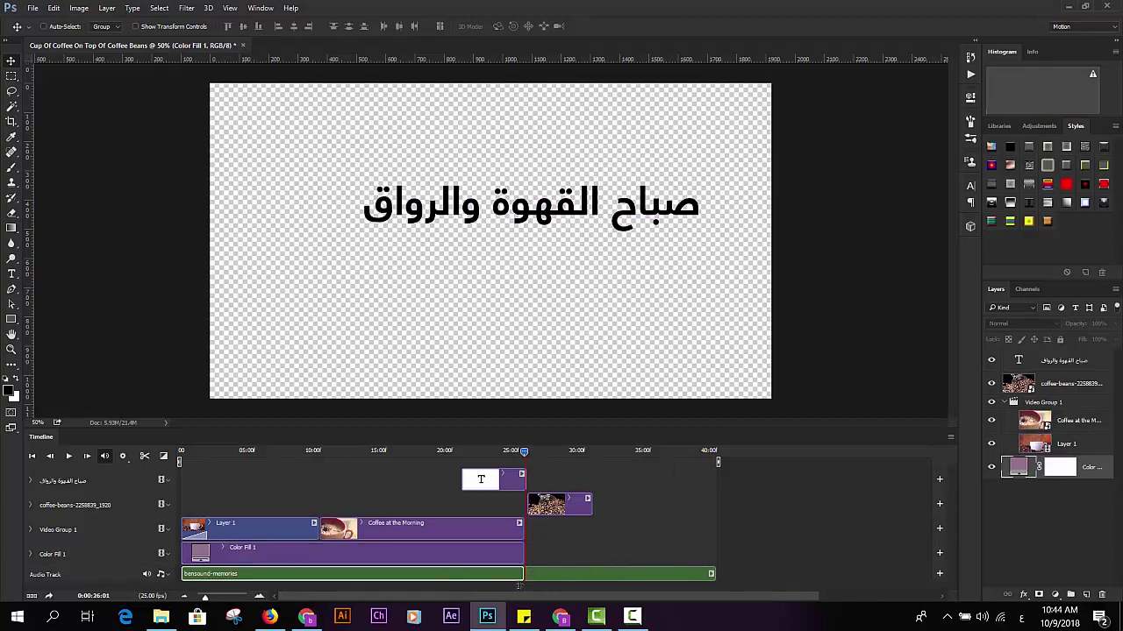
pyautogui.moveTo(596, 586); pyautogui.dragTo(524, 575)
pyautogui.moveTo(489, 481); pyautogui.dragTo(347, 482)
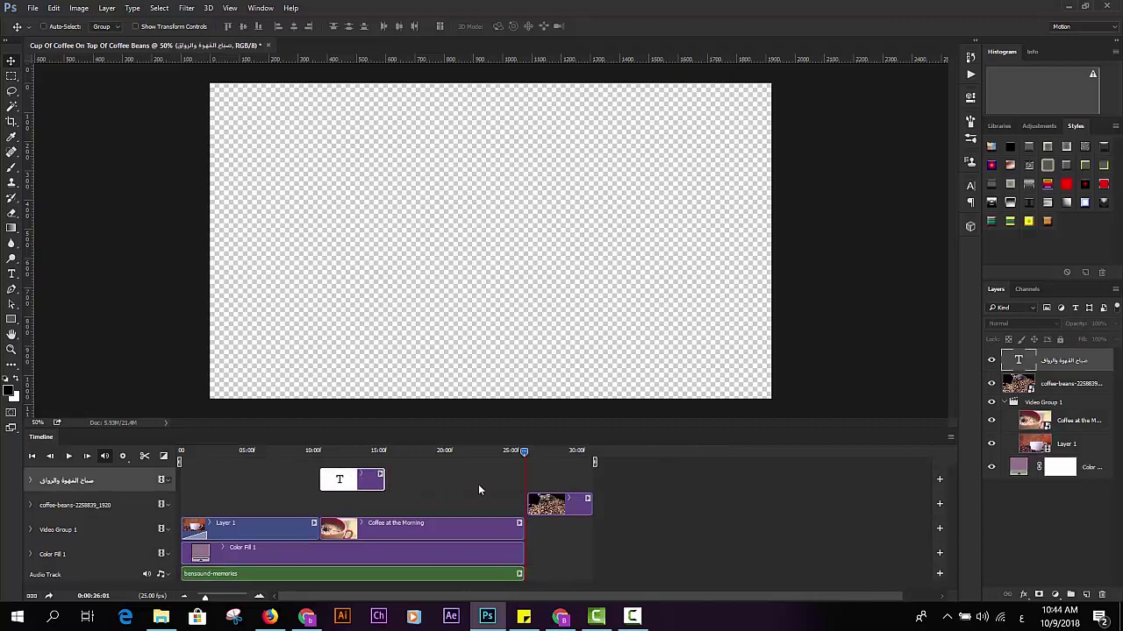
pyautogui.moveTo(553, 508); pyautogui.dragTo(410, 512)
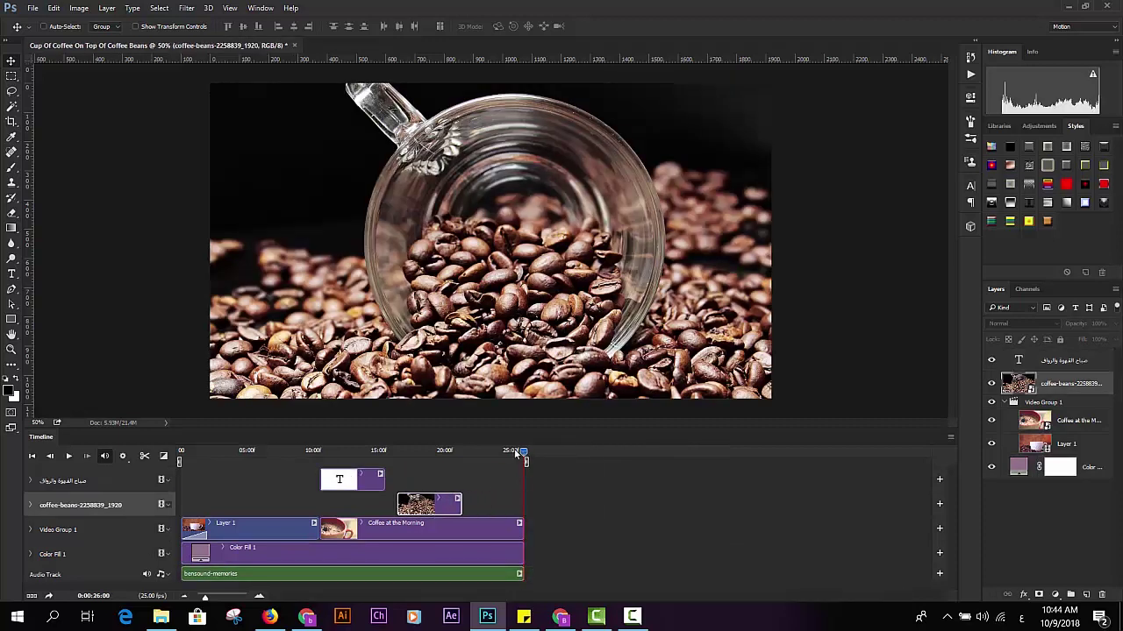
# Preview the edits from about 7 seconds, then return to about 5 seconds.
pyautogui.moveTo(515, 452); pyautogui.dragTo(281, 452)
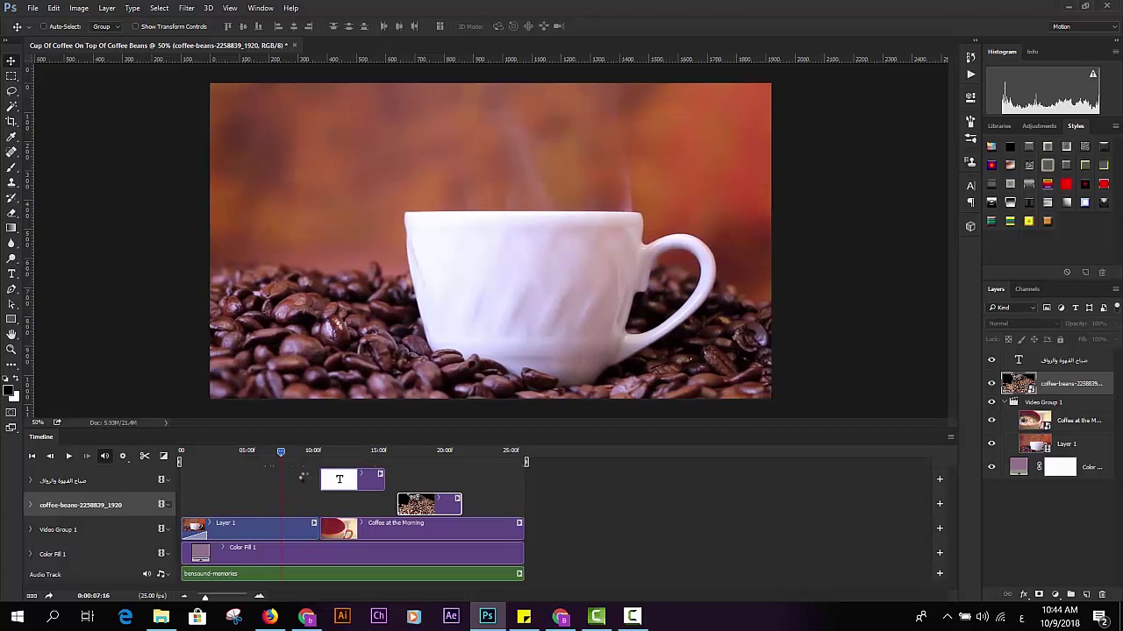
pyautogui.press('space')
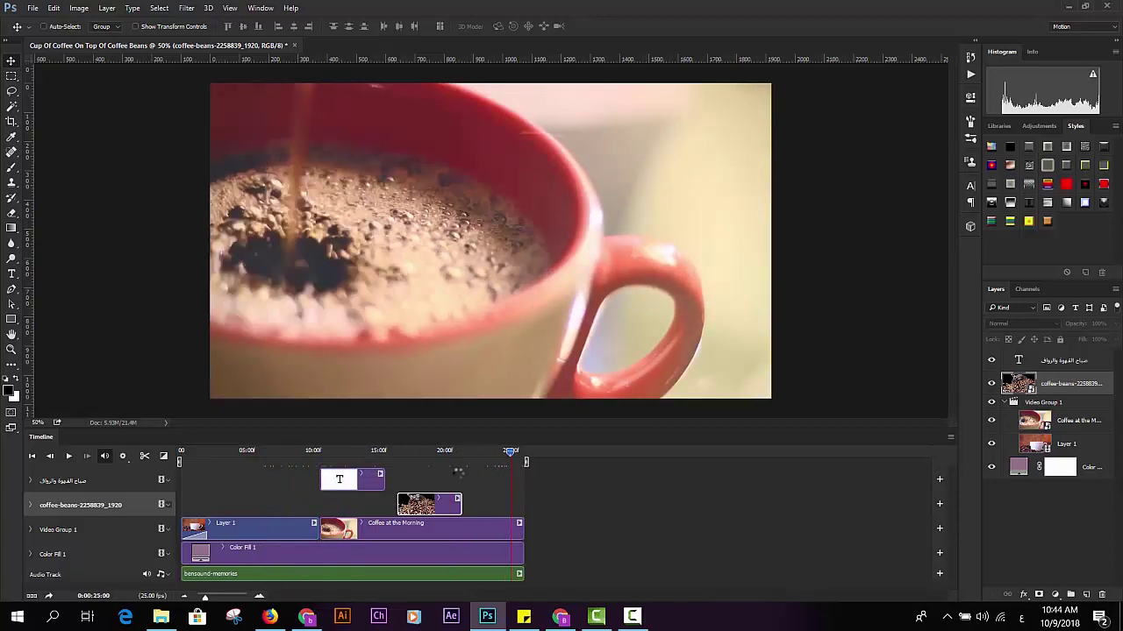
pyautogui.click(254, 480)
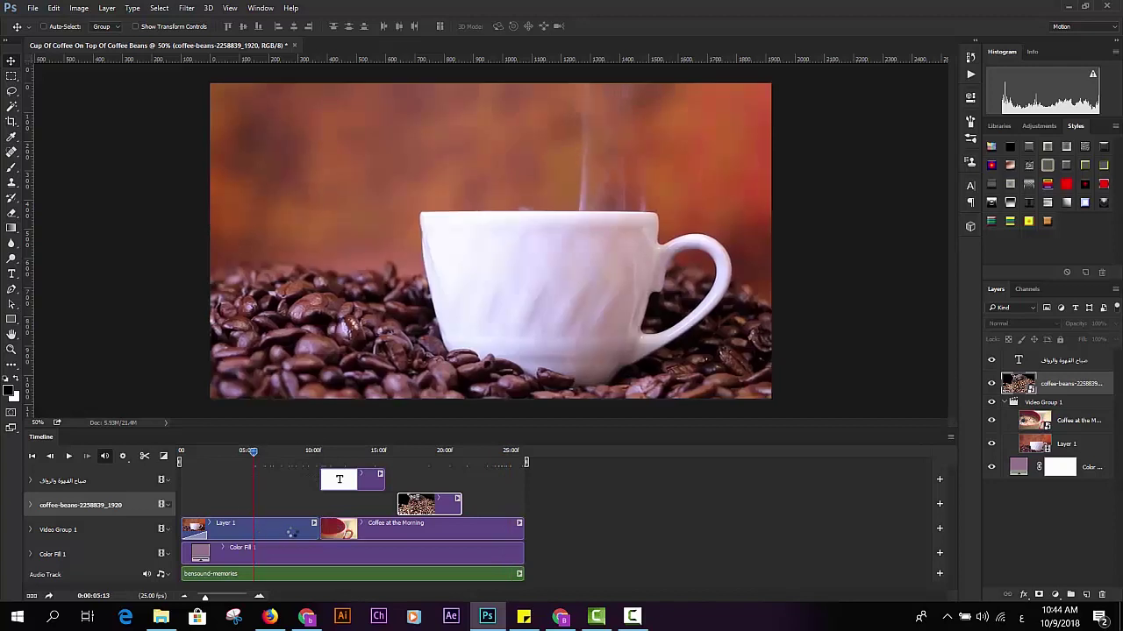
# Add a Cross Fade between Layer 1 and Coffee at the Morning.
pyautogui.click(164, 456)
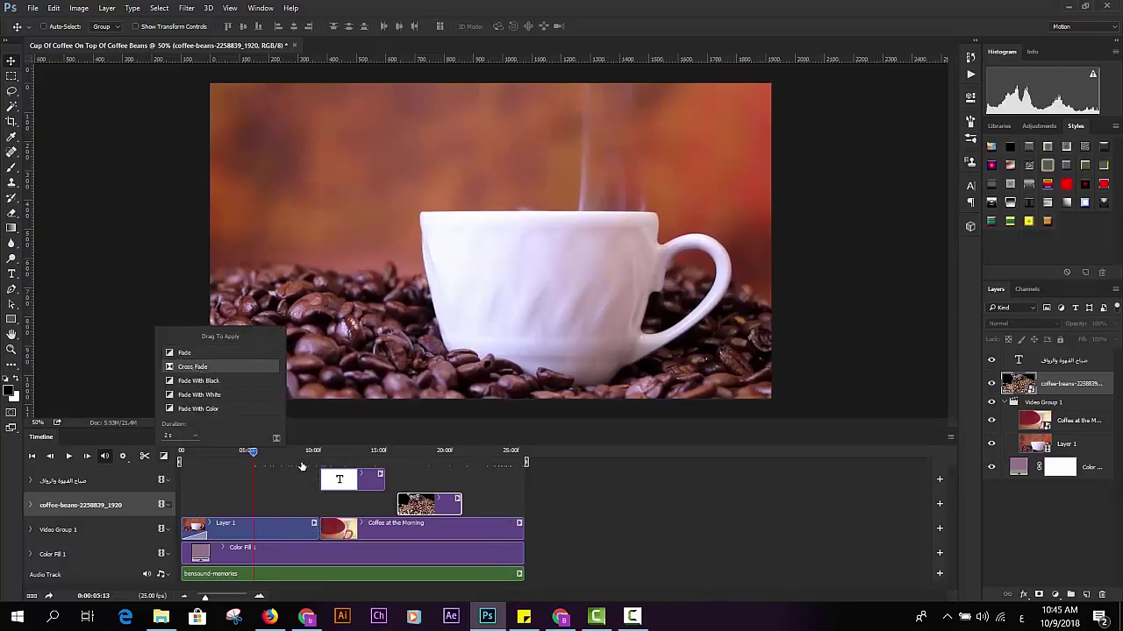
pyautogui.moveTo(193, 371); pyautogui.dragTo(319, 524)
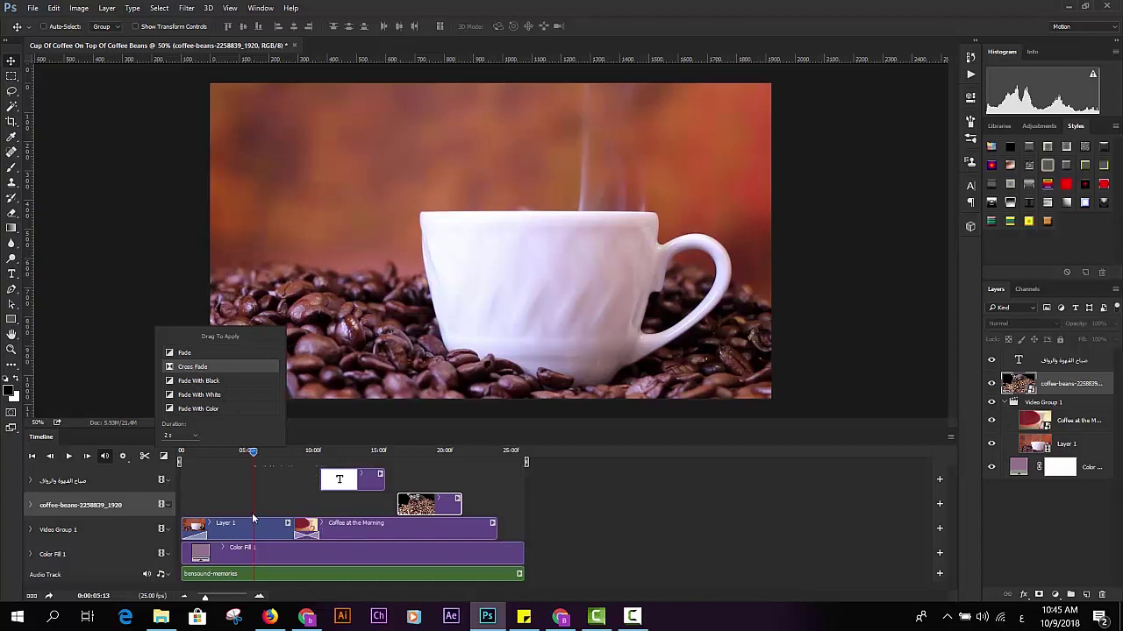
pyautogui.press('space')
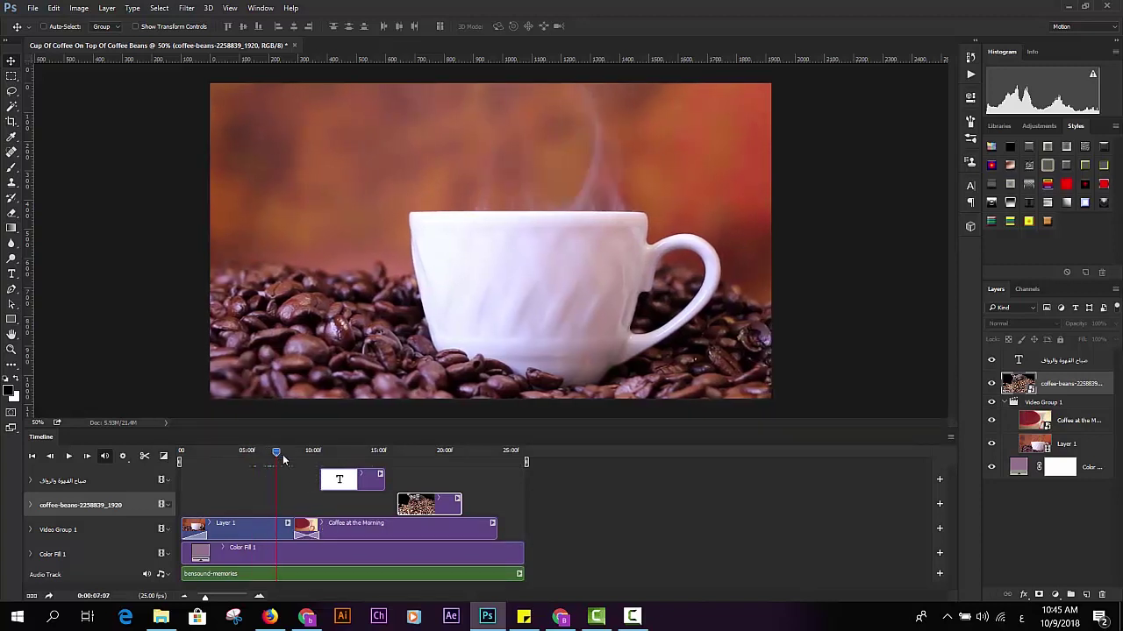
# Play to 11:10, then extend Coffee at the Morning to end at 26:00.
pyautogui.click(68, 456)
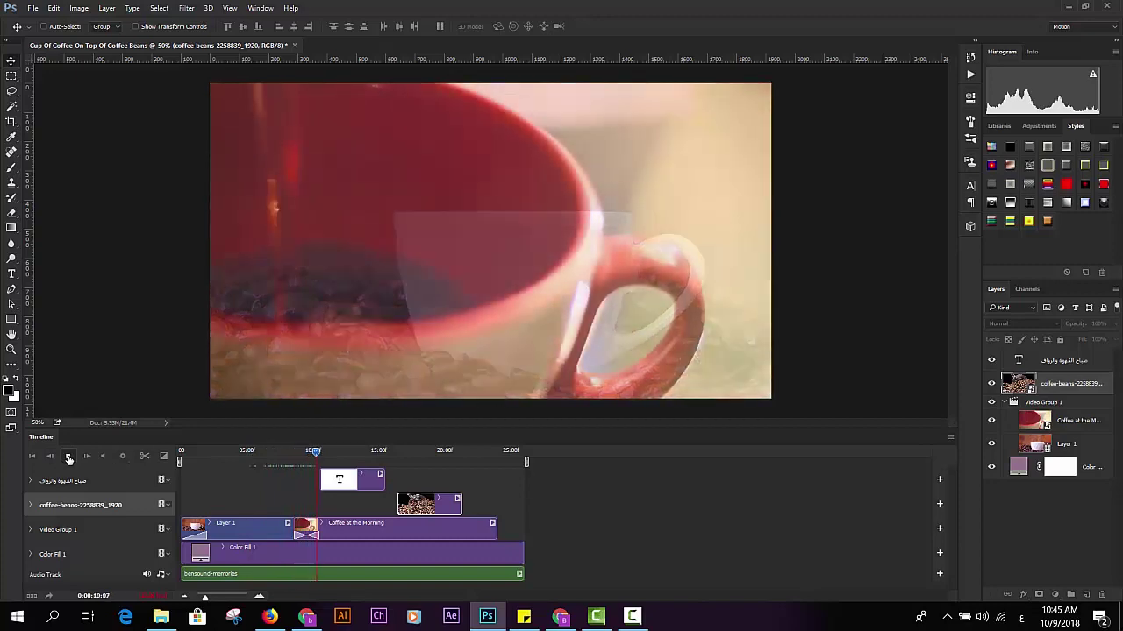
pyautogui.click(68, 456)
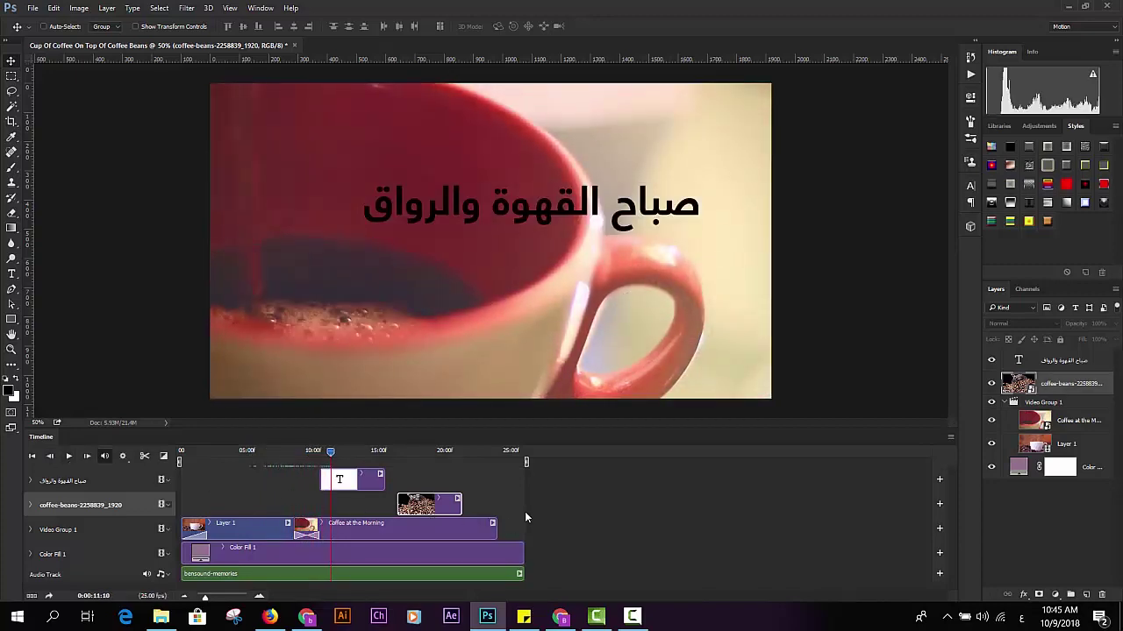
pyautogui.moveTo(492, 524); pyautogui.dragTo(525, 530)
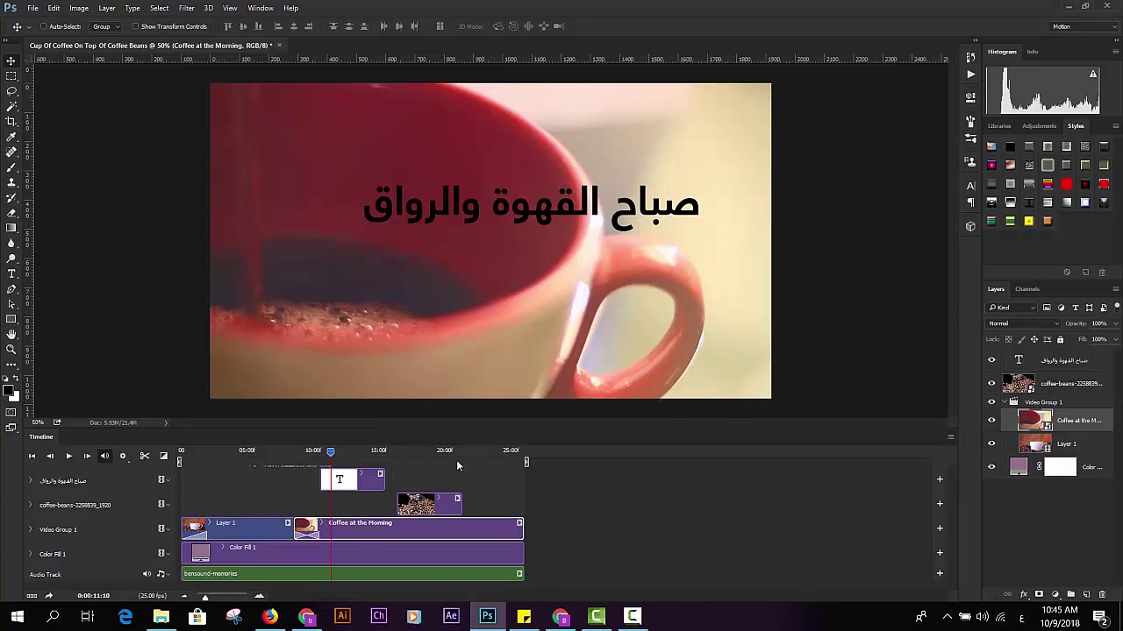
# Apply the yellow bevelled preset style from the Styles panel to the Arabic title layer.
pyautogui.click(358, 492)
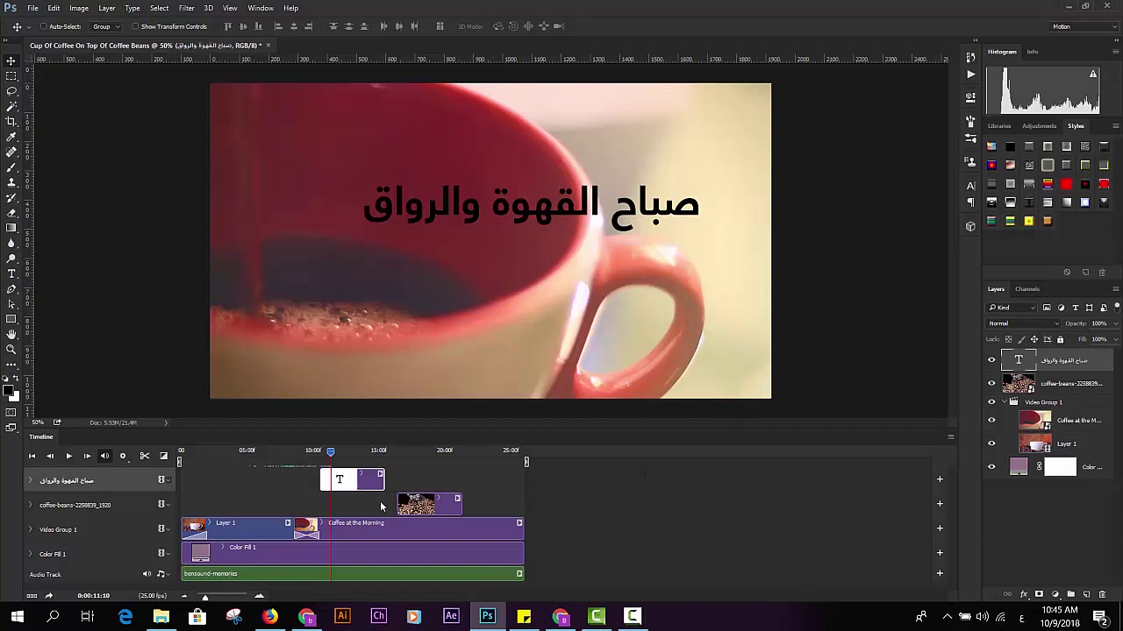
pyautogui.click(1033, 222)
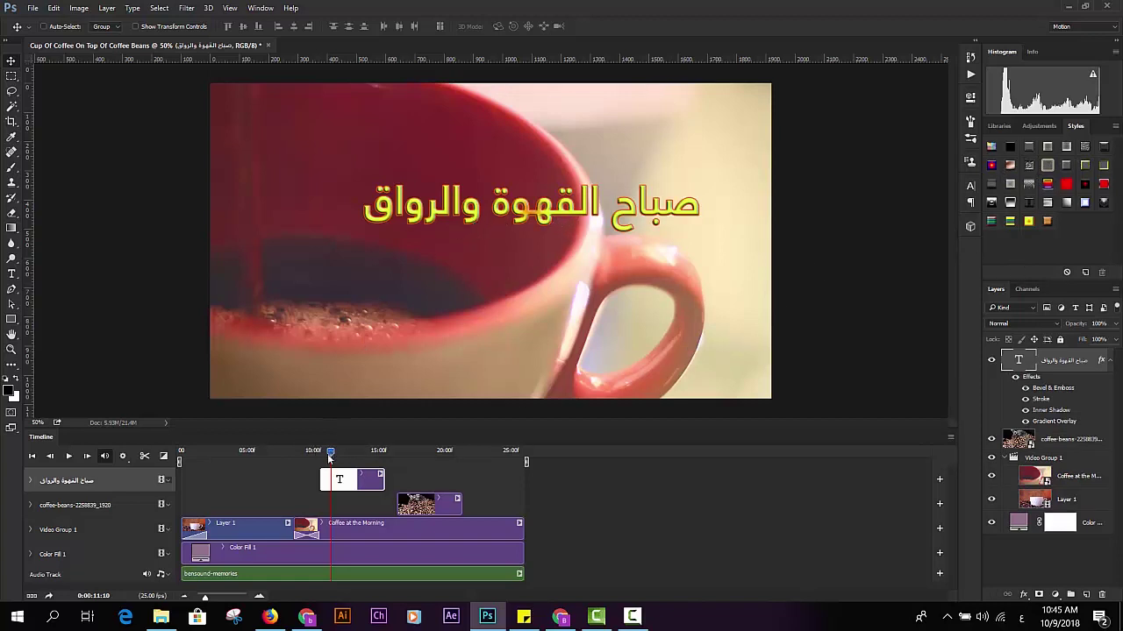
pyautogui.moveTo(330, 452); pyautogui.dragTo(325, 452)
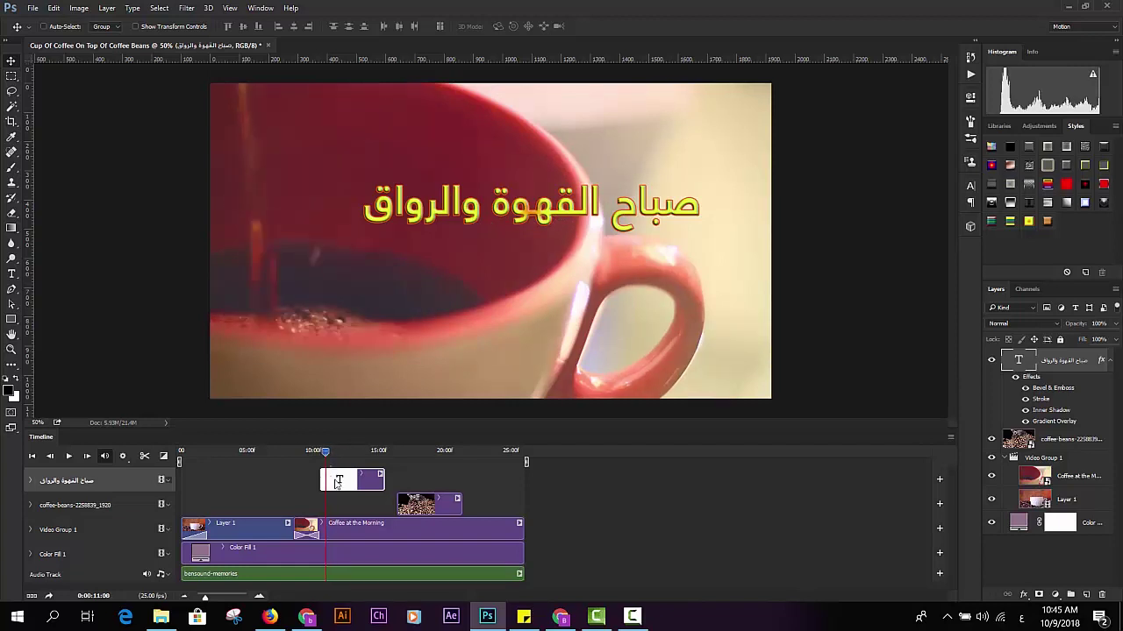
pyautogui.click(163, 457)
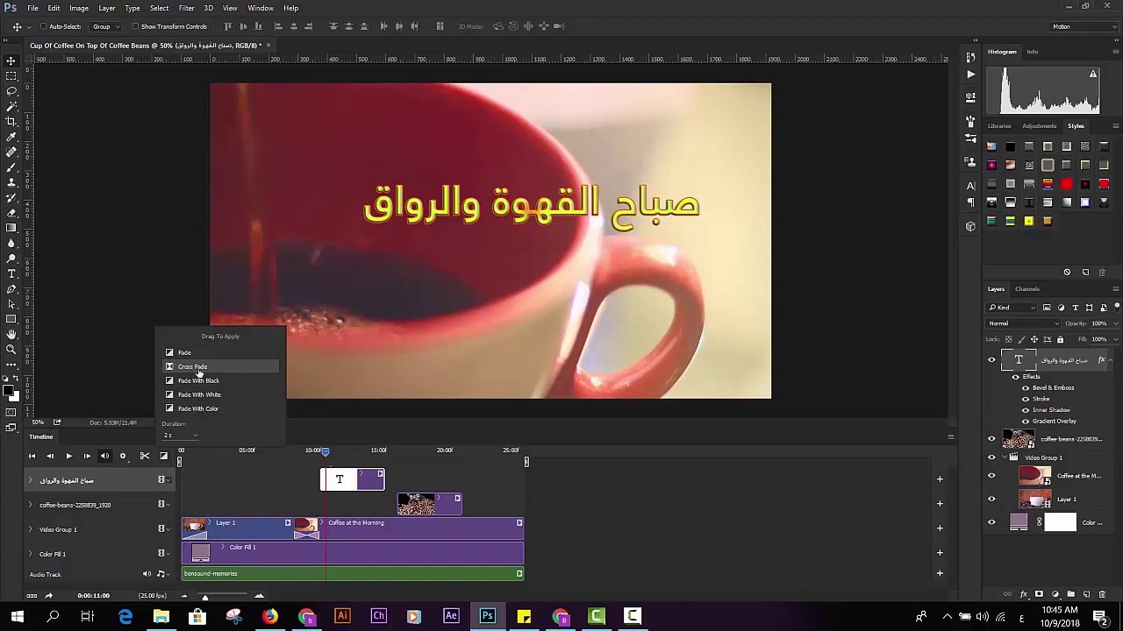
pyautogui.moveTo(199, 367); pyautogui.dragTo(334, 476)
pyautogui.click(163, 458)
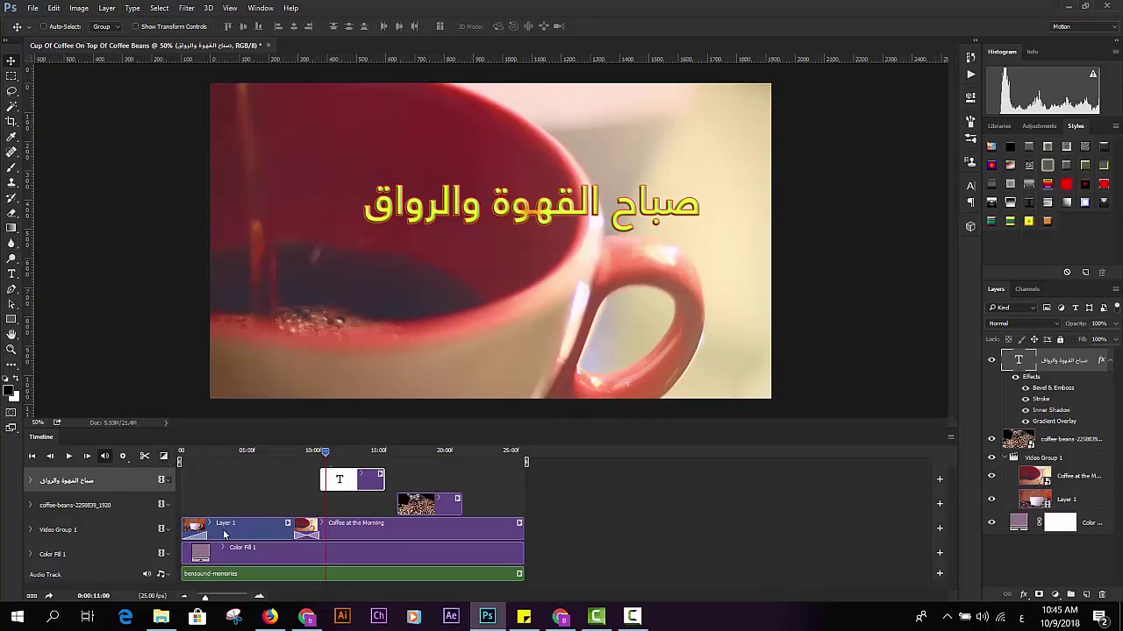
pyautogui.click(211, 559)
pyautogui.click(194, 575)
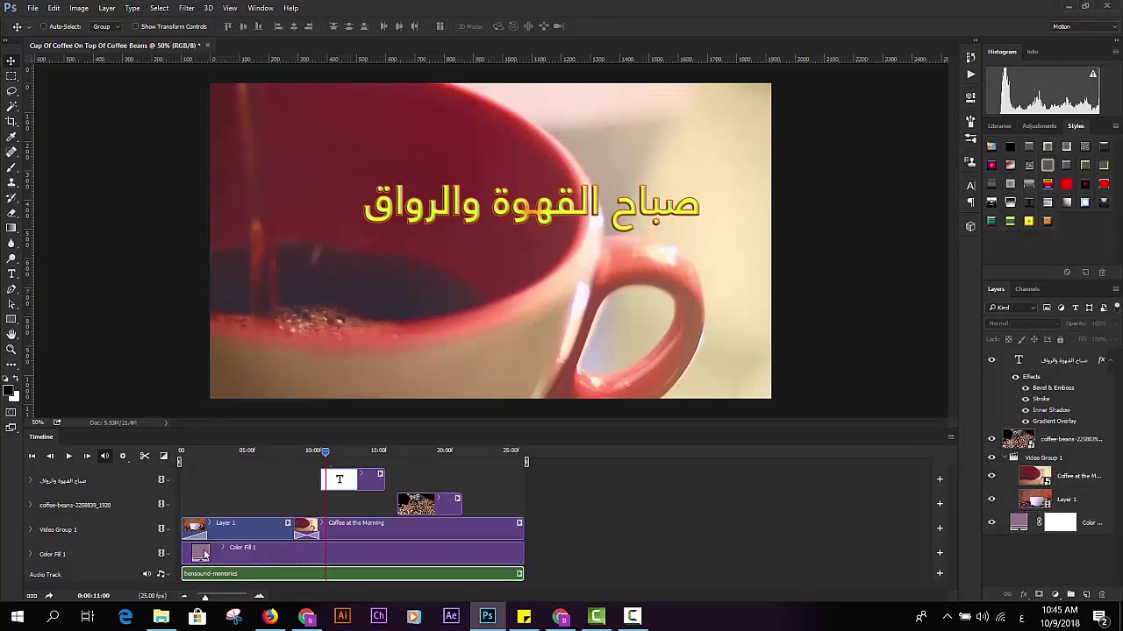
pyautogui.click(44, 483)
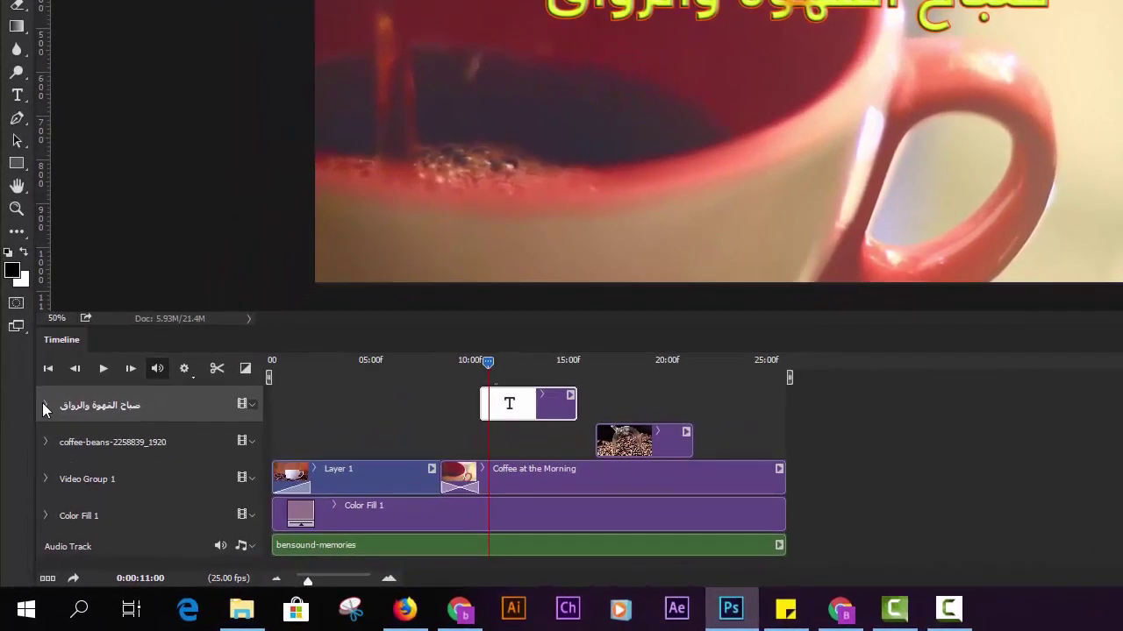
# Set a Transform keyframe on the Arabic title at 11:00, then move the playhead to 13:22.
pyautogui.click(46, 405)
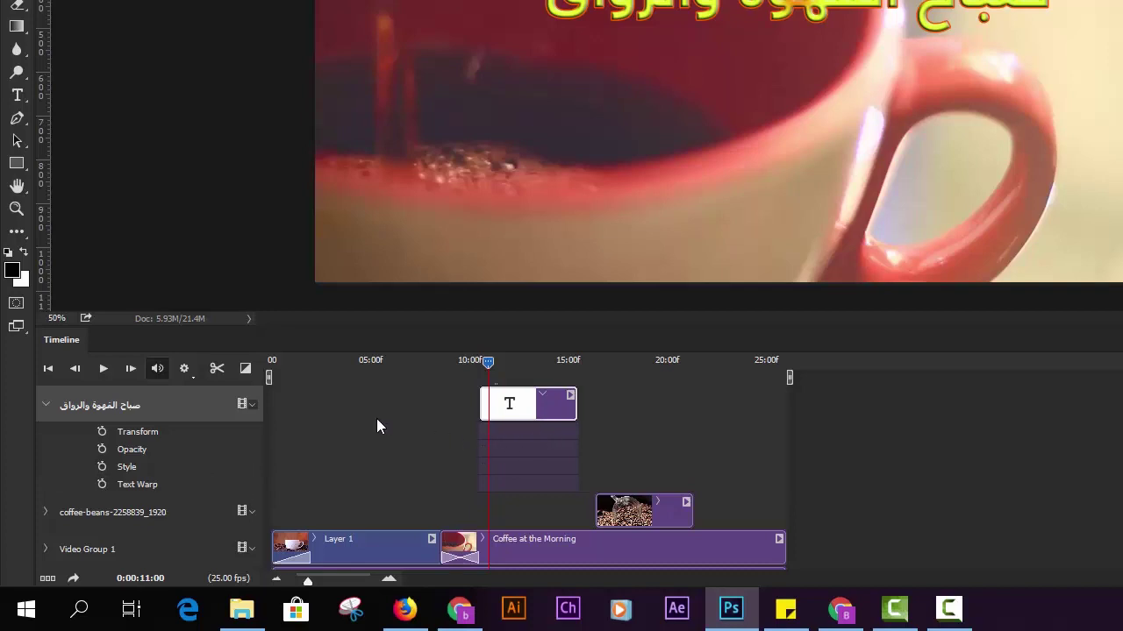
pyautogui.click(109, 433)
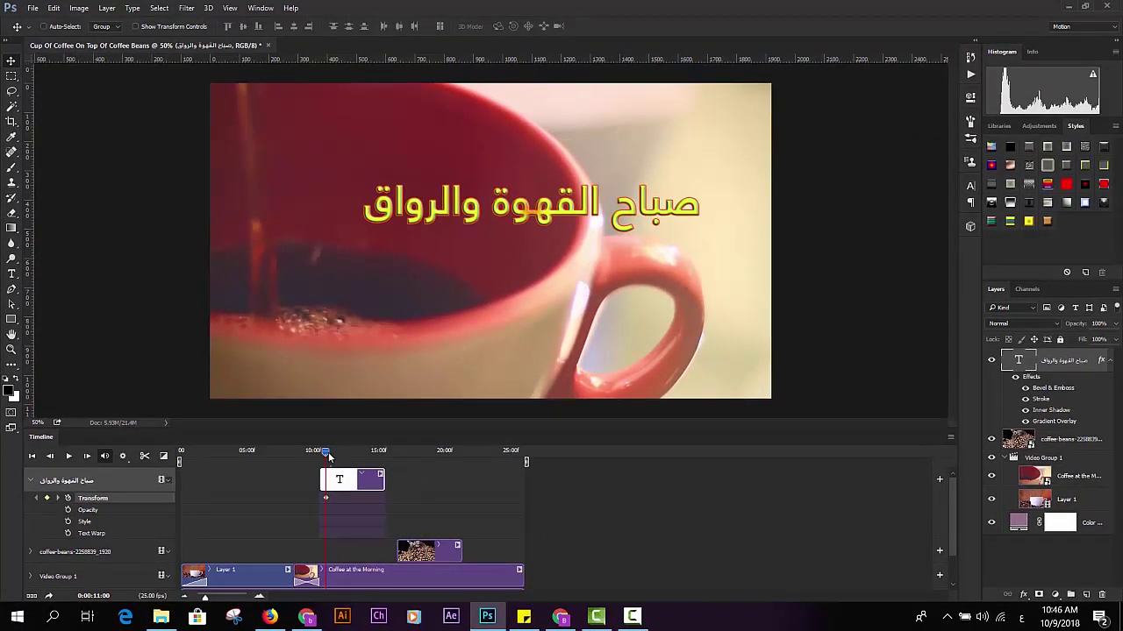
pyautogui.moveTo(325, 451); pyautogui.dragTo(363, 451)
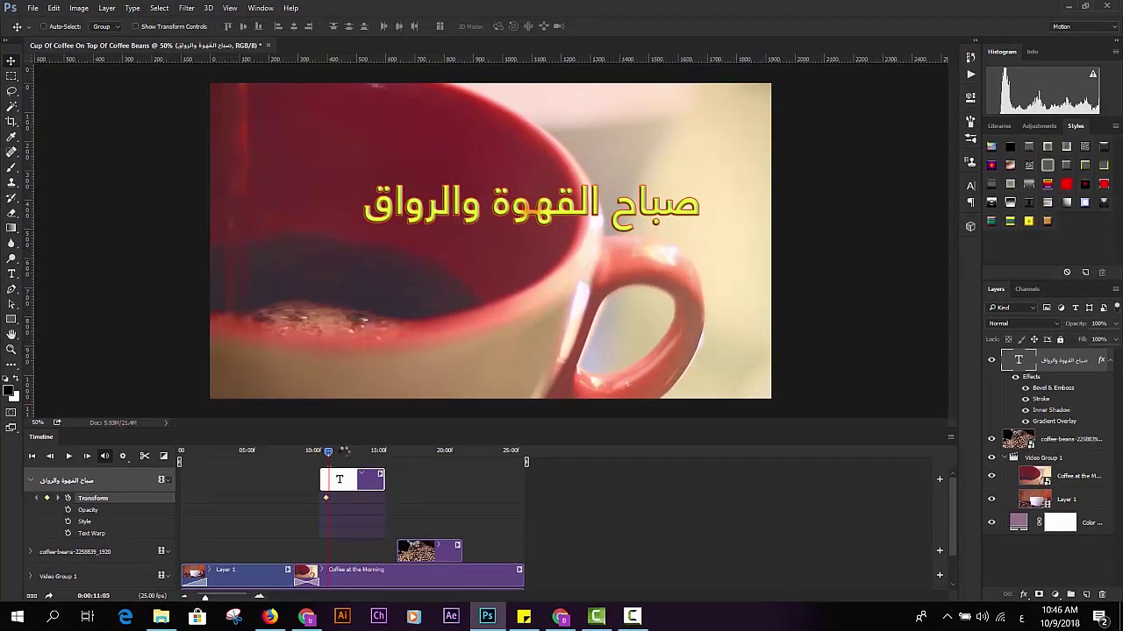
# At 13:22, scale the Arabic title up to 136.1% with Free Transform.
pyautogui.click(53, 8)
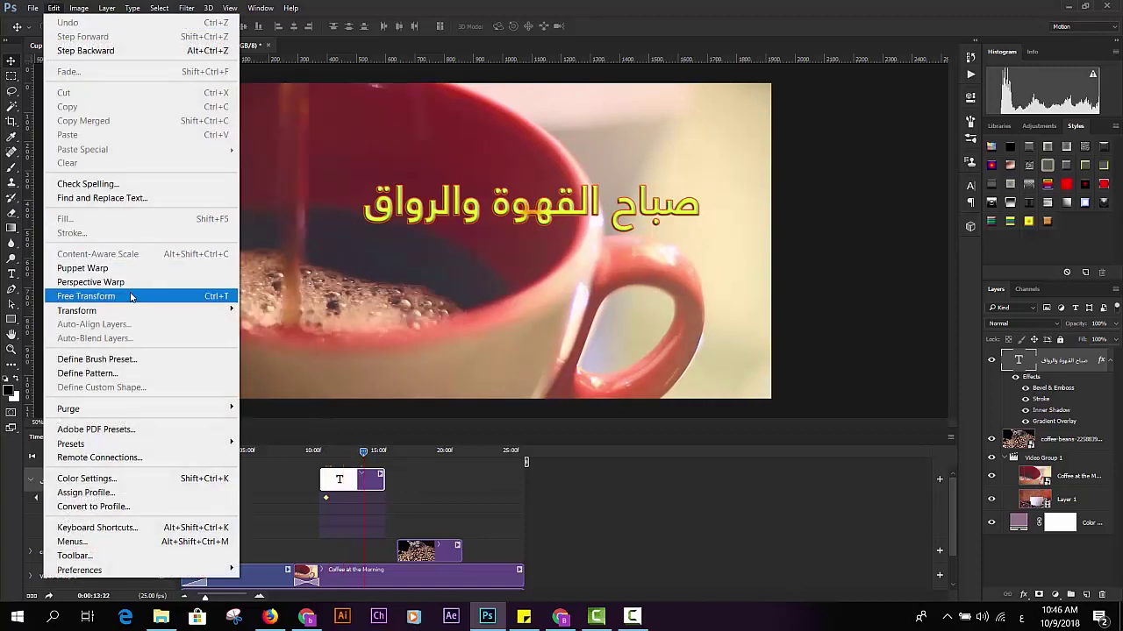
pyautogui.click(130, 297)
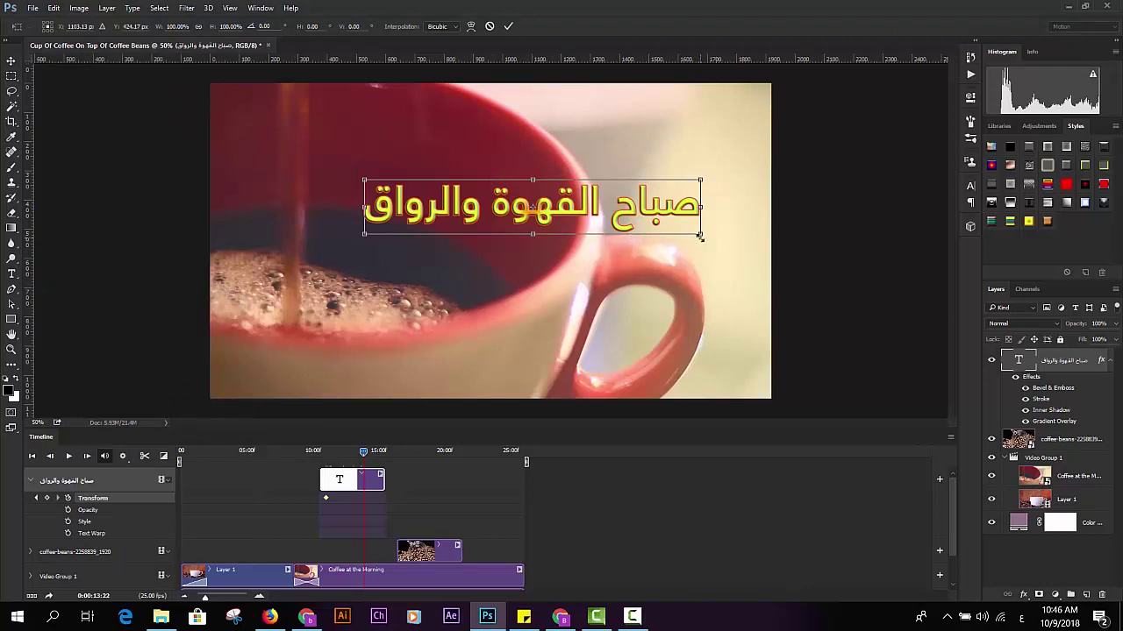
pyautogui.moveTo(700, 236); pyautogui.dragTo(757, 262)
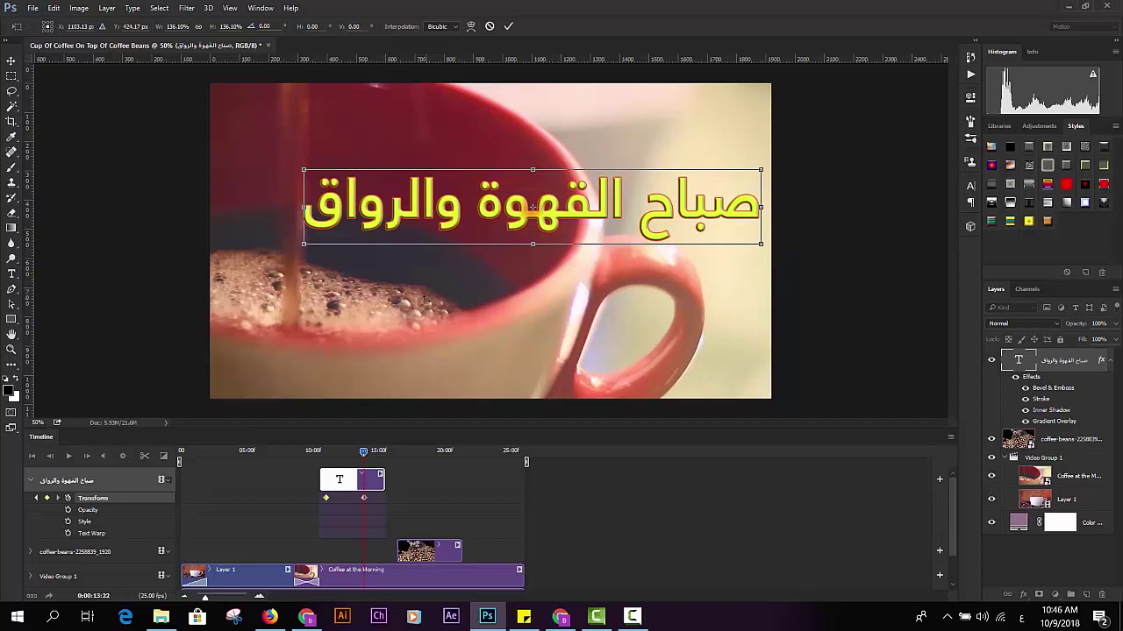
pyautogui.press('Return')
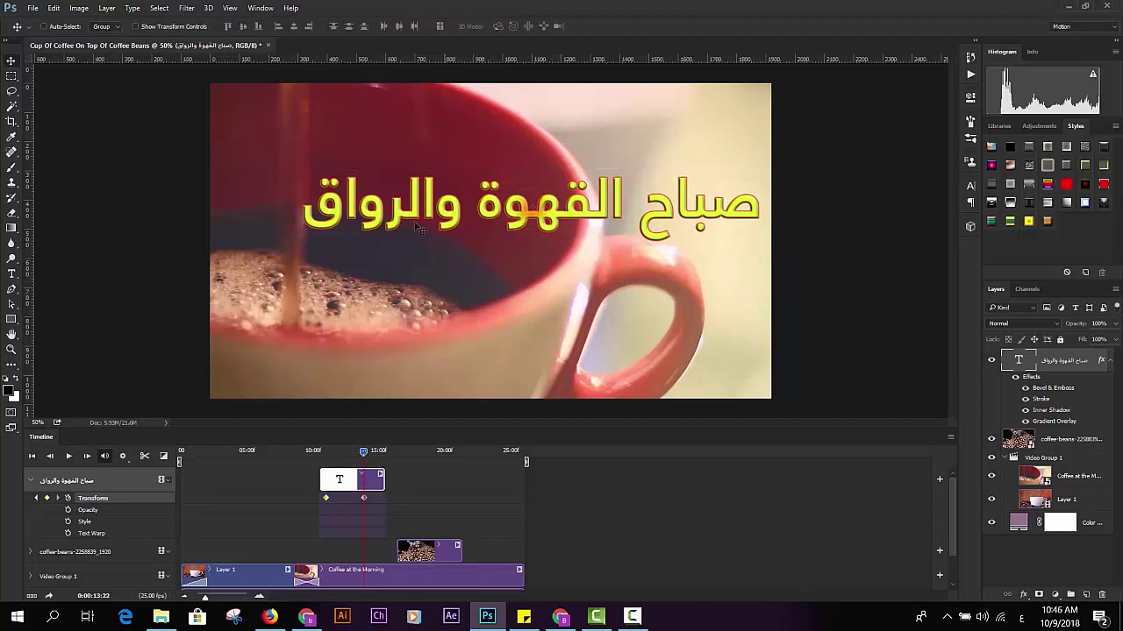
pyautogui.click(325, 450)
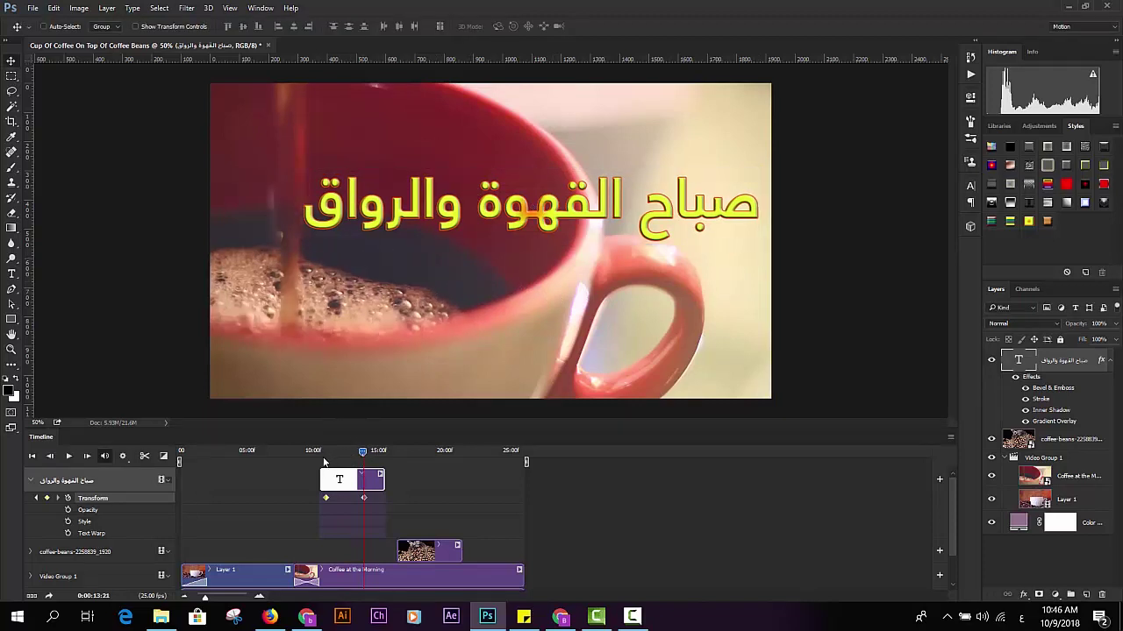
pyautogui.click(318, 450)
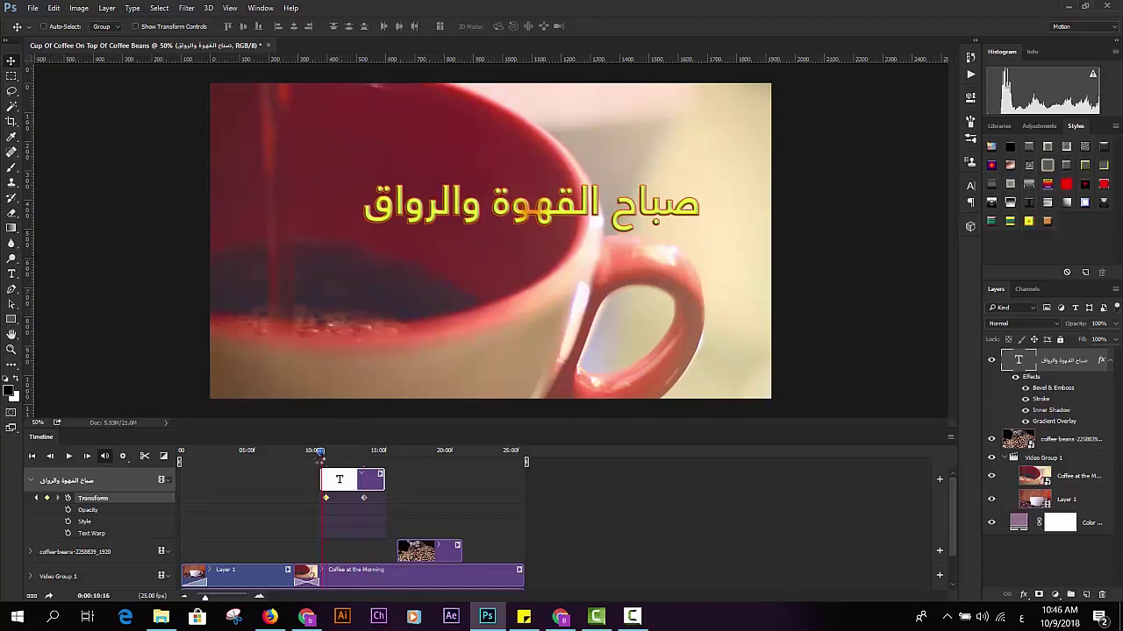
pyautogui.click(70, 457)
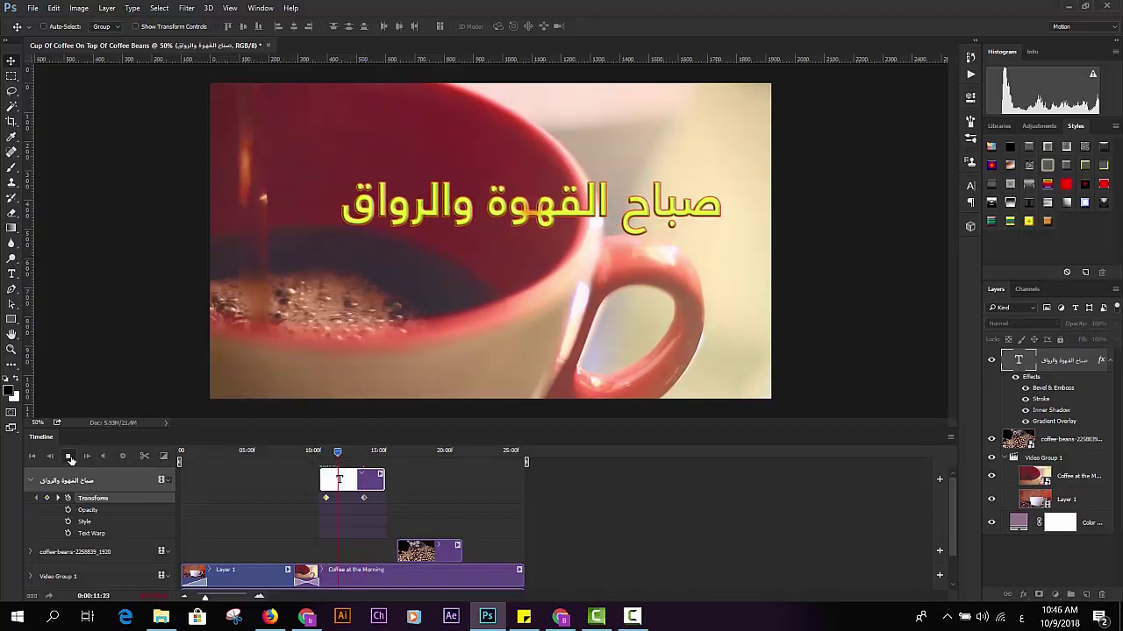
pyautogui.click(70, 457)
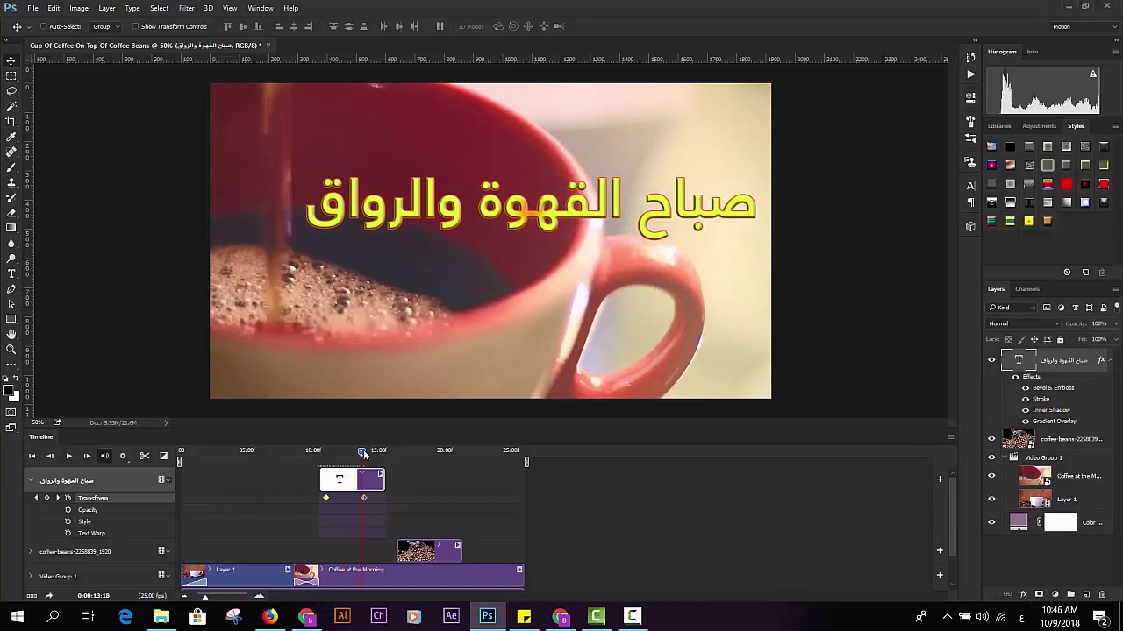
pyautogui.moveTo(363, 450); pyautogui.dragTo(364, 449)
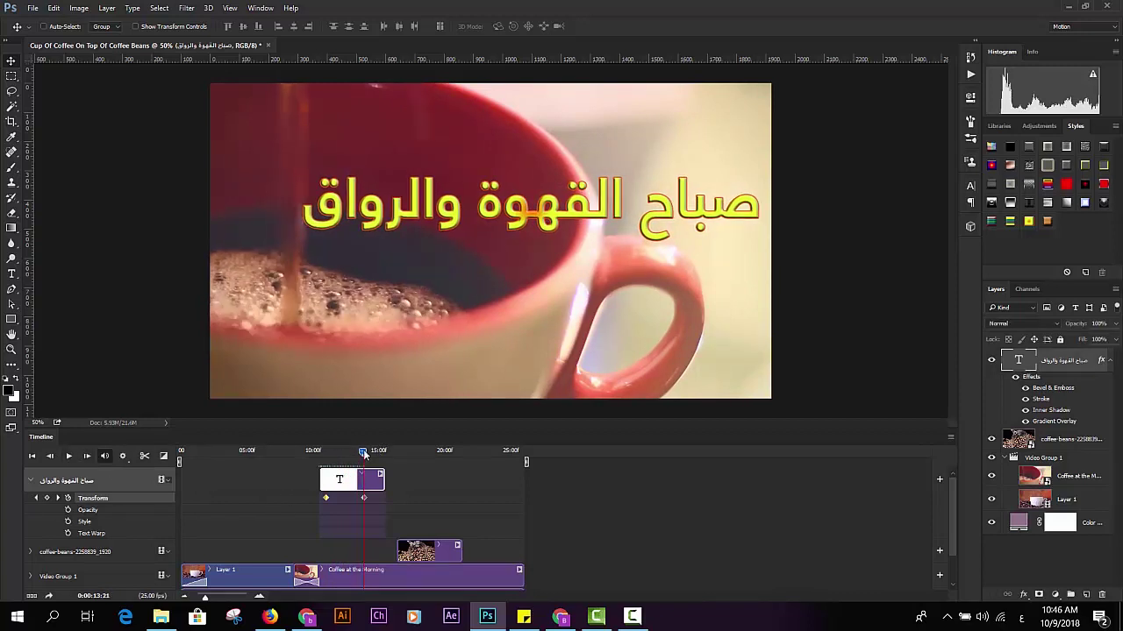
# Add opacity keyframes fading the title from full opacity to 0% at 15:05.
pyautogui.click(69, 510)
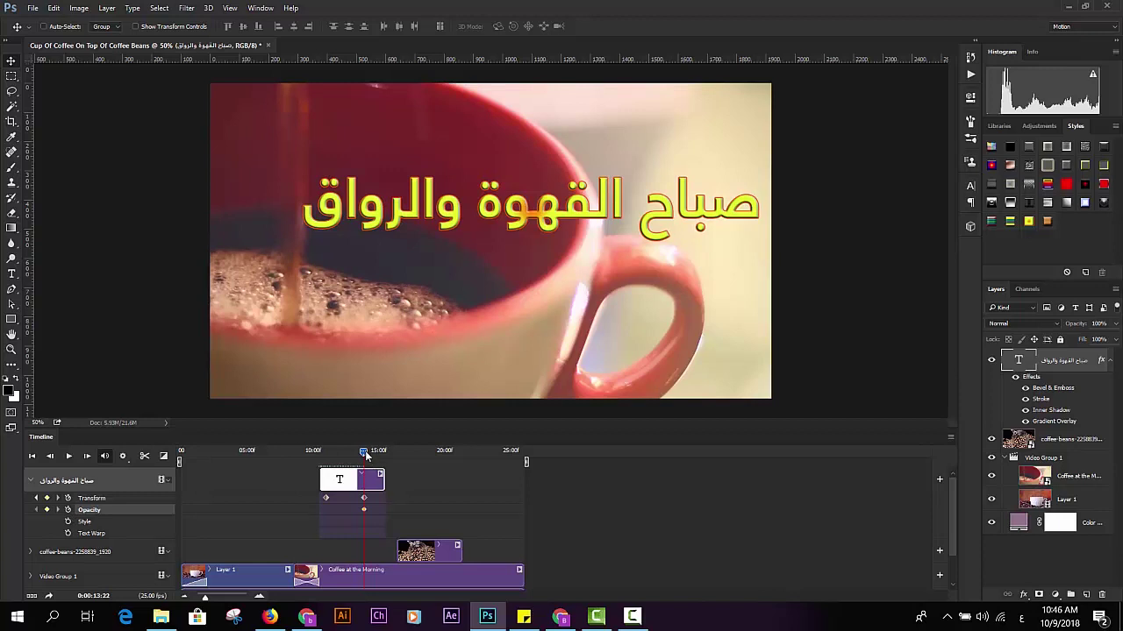
pyautogui.moveTo(365, 450); pyautogui.dragTo(379, 452)
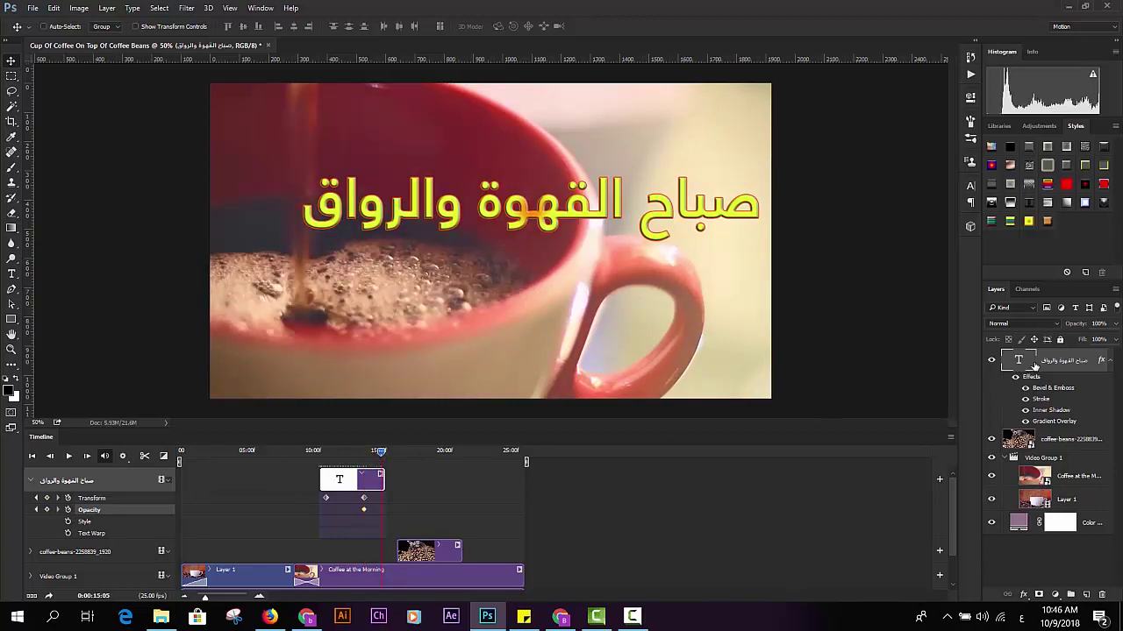
pyautogui.moveTo(1116, 325); pyautogui.dragTo(945, 367)
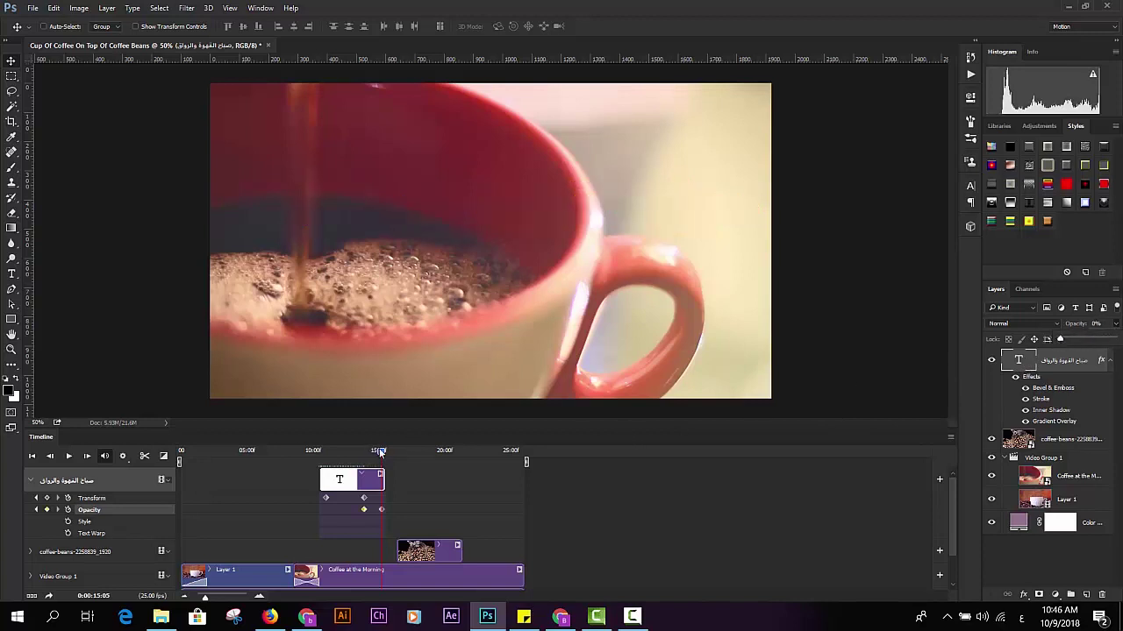
# Preview the title's fade-out, then add a Style keyframe near 11:11.
pyautogui.moveTo(379, 451); pyautogui.dragTo(321, 451)
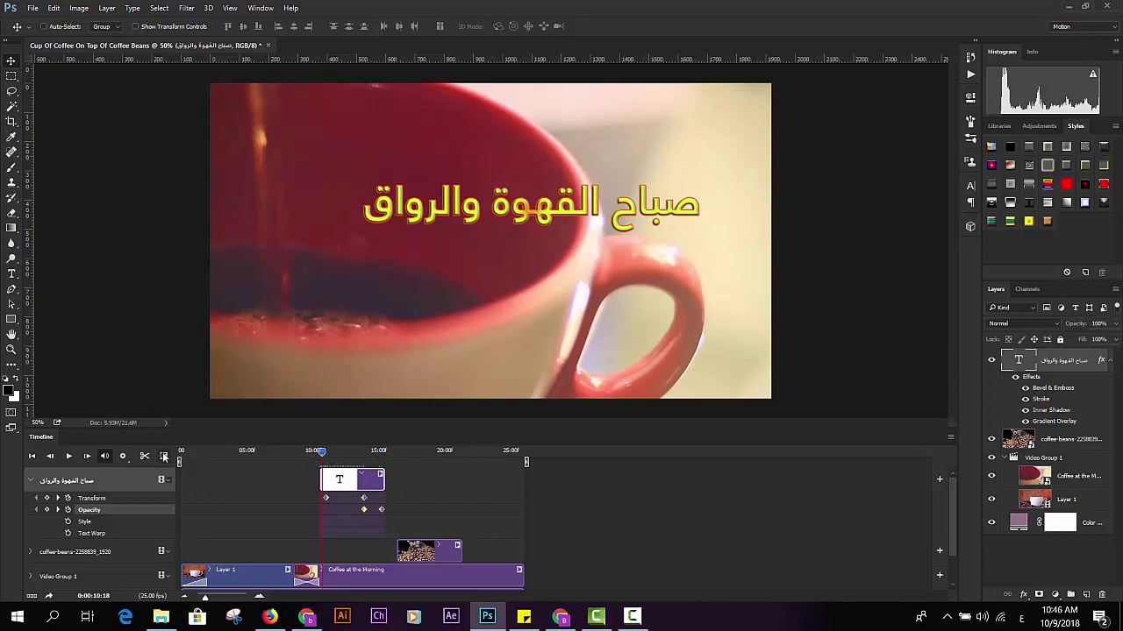
pyautogui.click(70, 457)
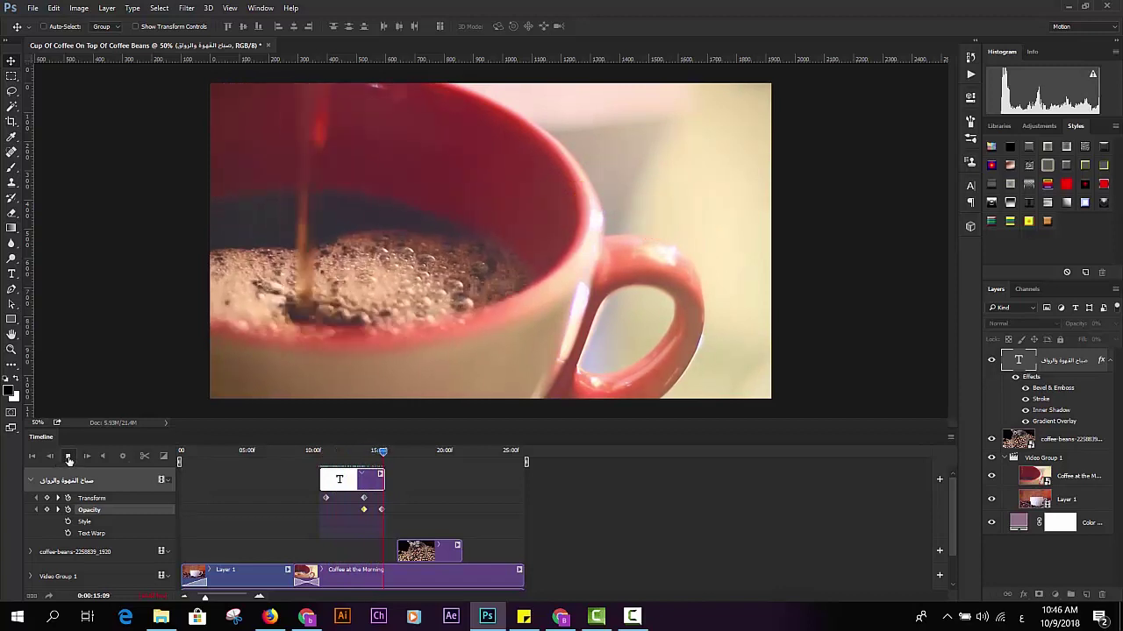
pyautogui.click(69, 457)
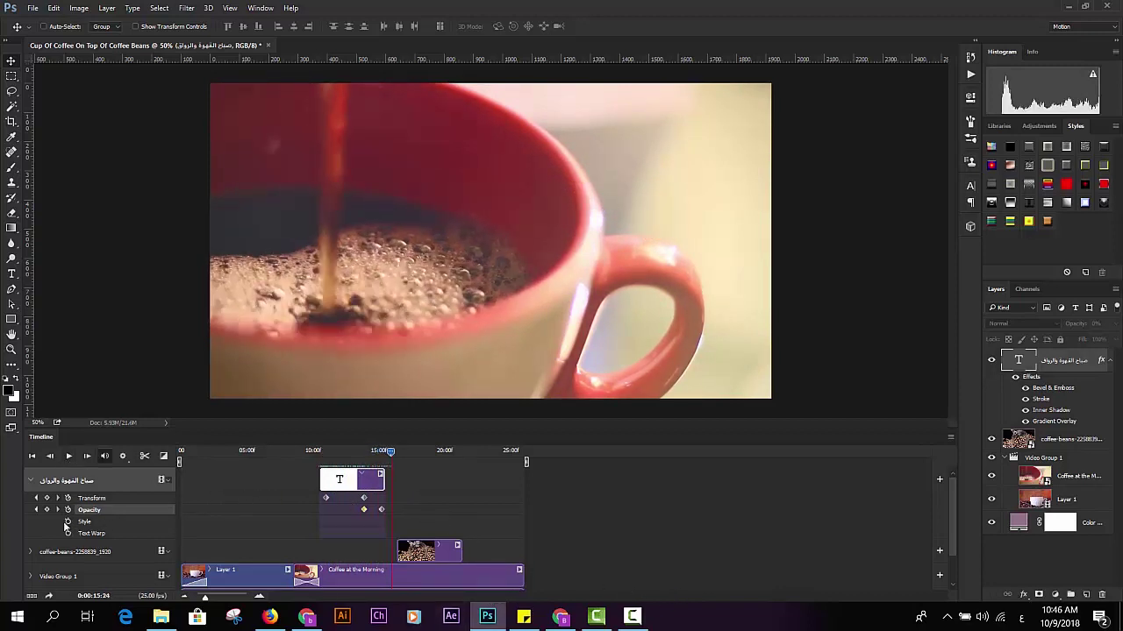
pyautogui.moveTo(378, 455); pyautogui.dragTo(330, 465)
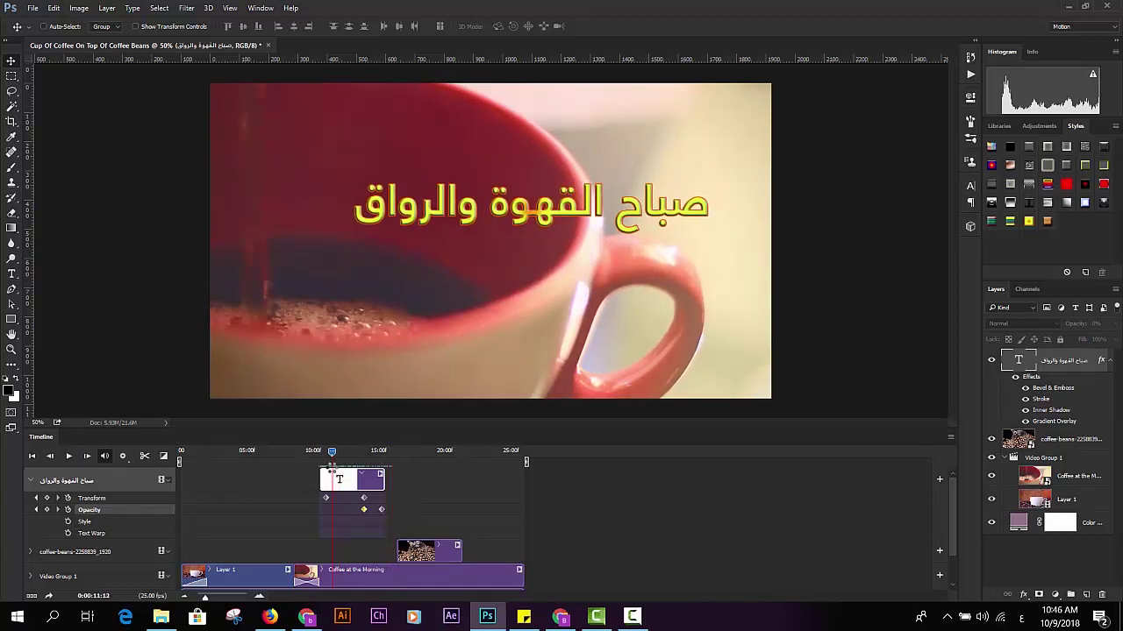
pyautogui.click(68, 523)
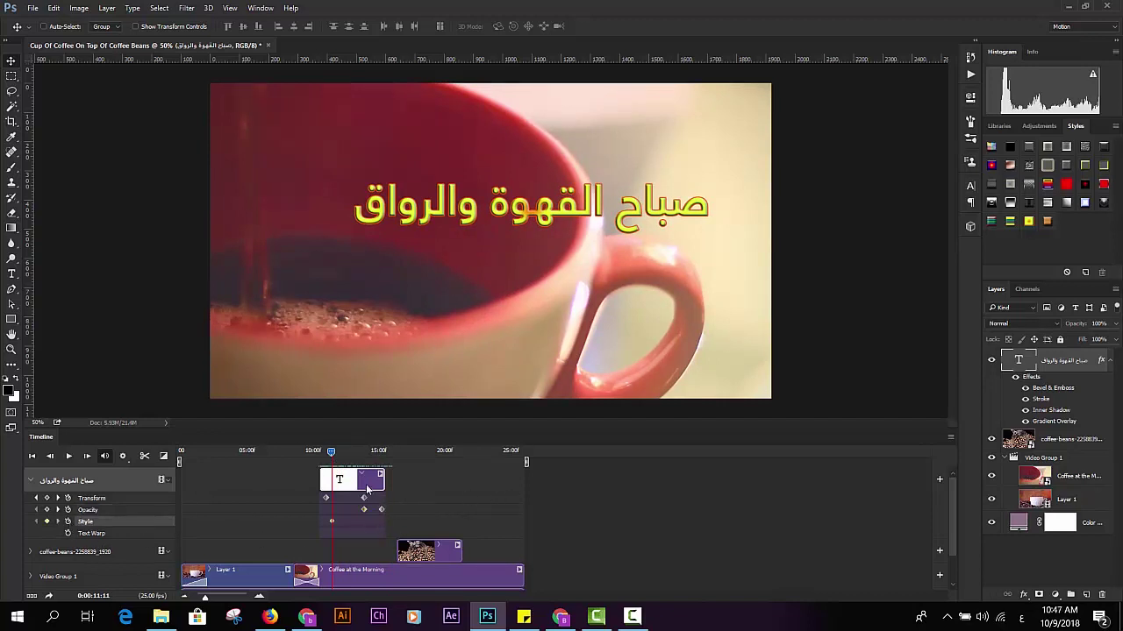
# At 13:10, thicken the title's orange stroke from 3 to 27 px, declining the New Style prompt.
pyautogui.press('space')
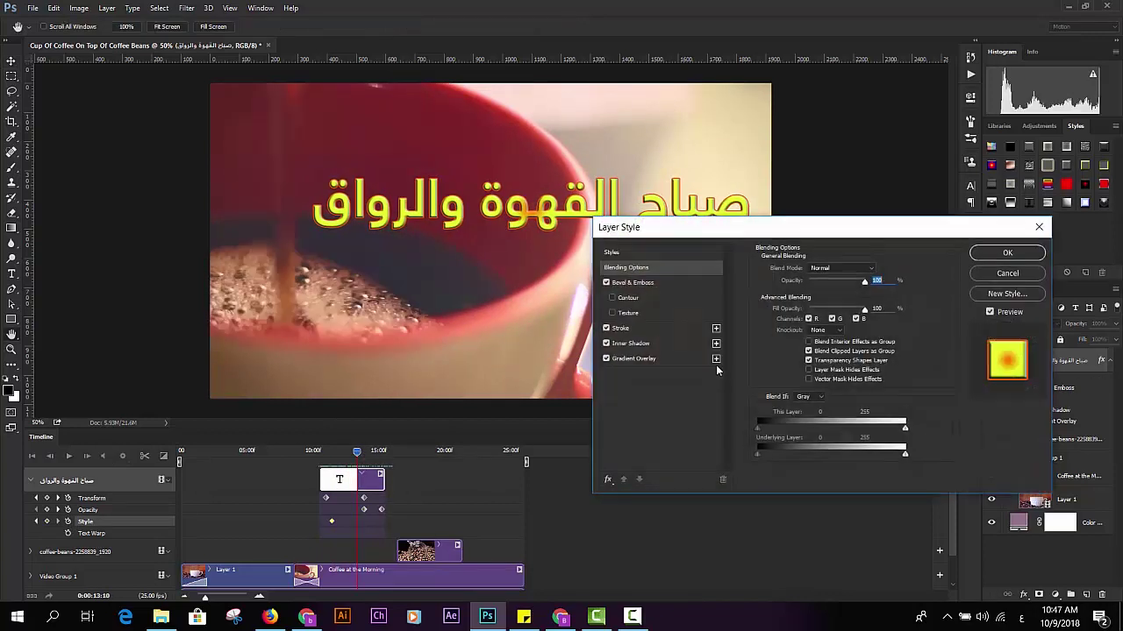
pyautogui.click(634, 330)
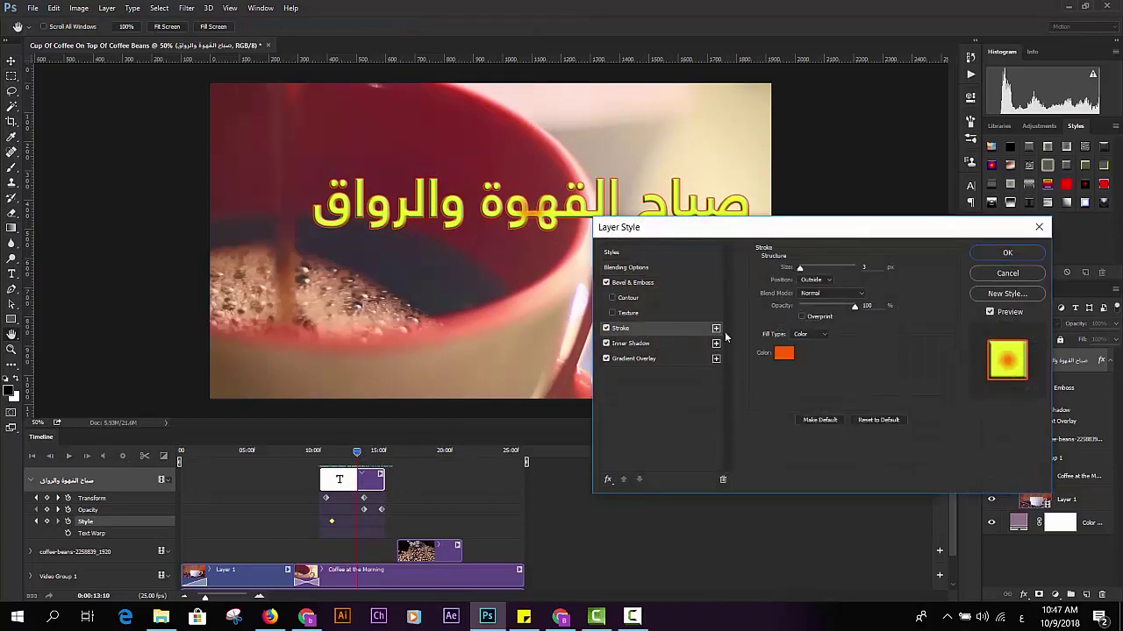
pyautogui.moveTo(800, 268); pyautogui.dragTo(807, 269)
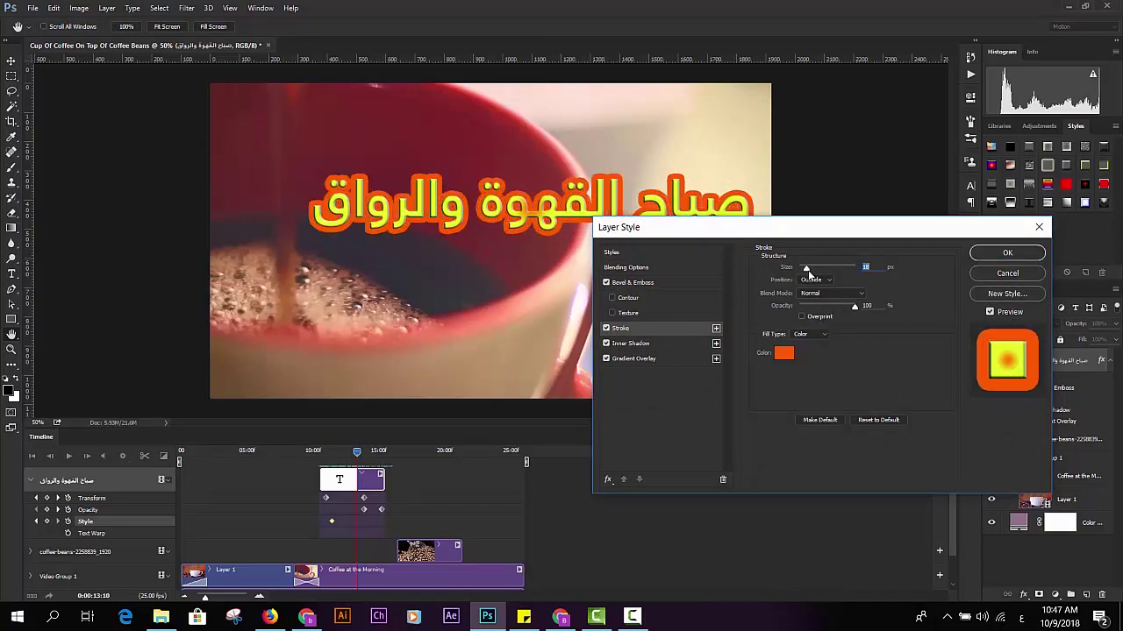
pyautogui.click(983, 259)
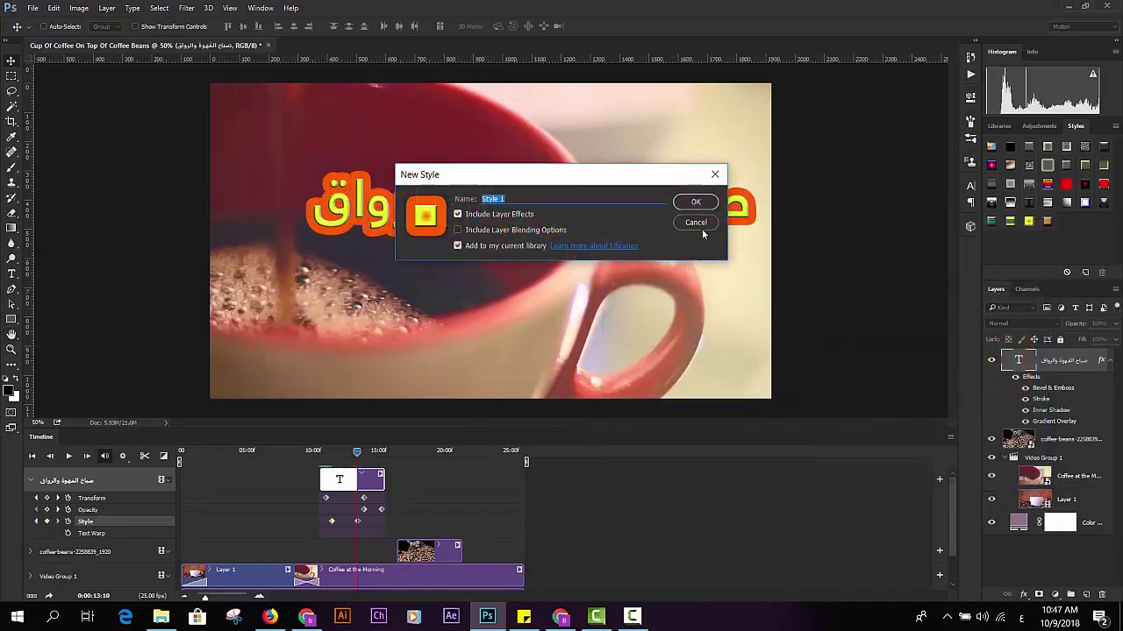
pyautogui.click(702, 226)
pyautogui.moveTo(352, 453); pyautogui.dragTo(328, 453)
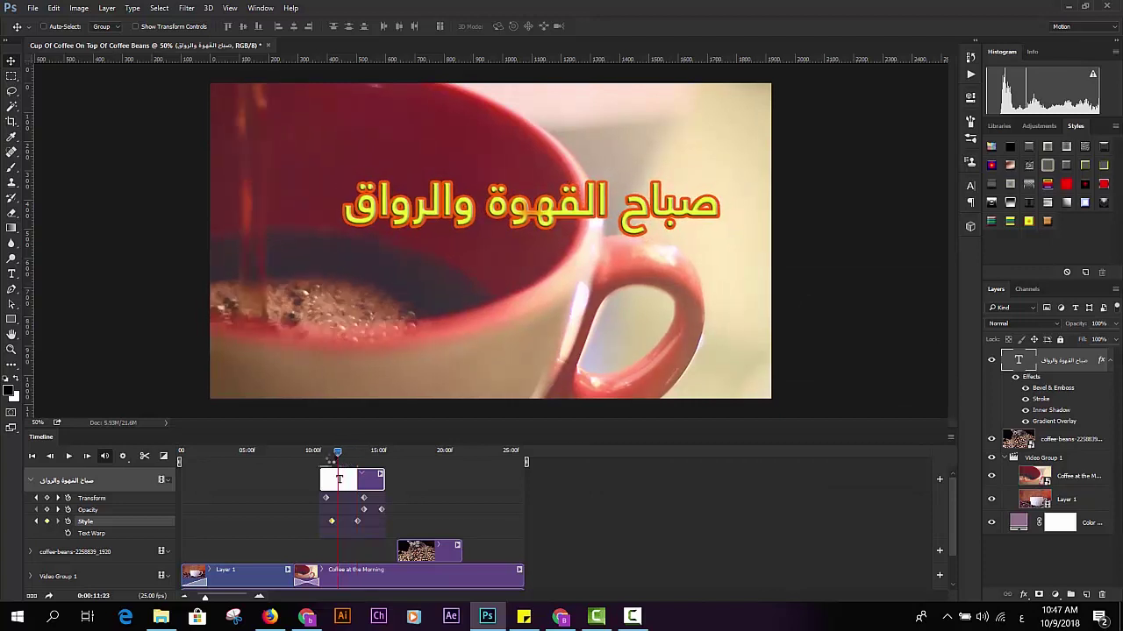
# Preview the style animation, then remove all the title's opacity keyframes at 13:13.
pyautogui.click(68, 457)
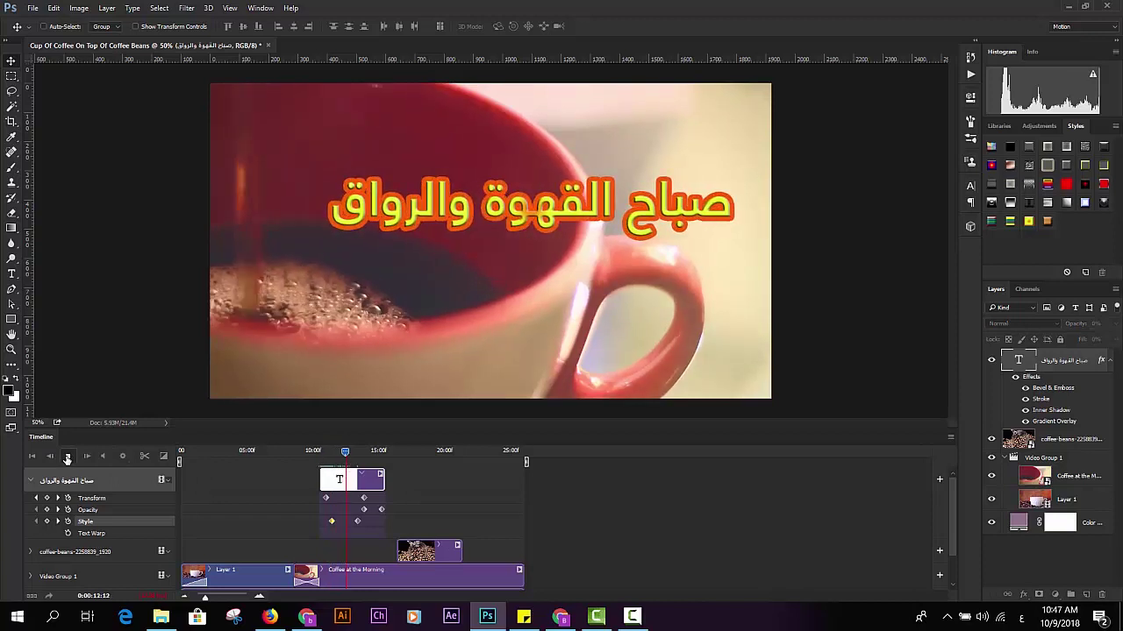
pyautogui.press('space')
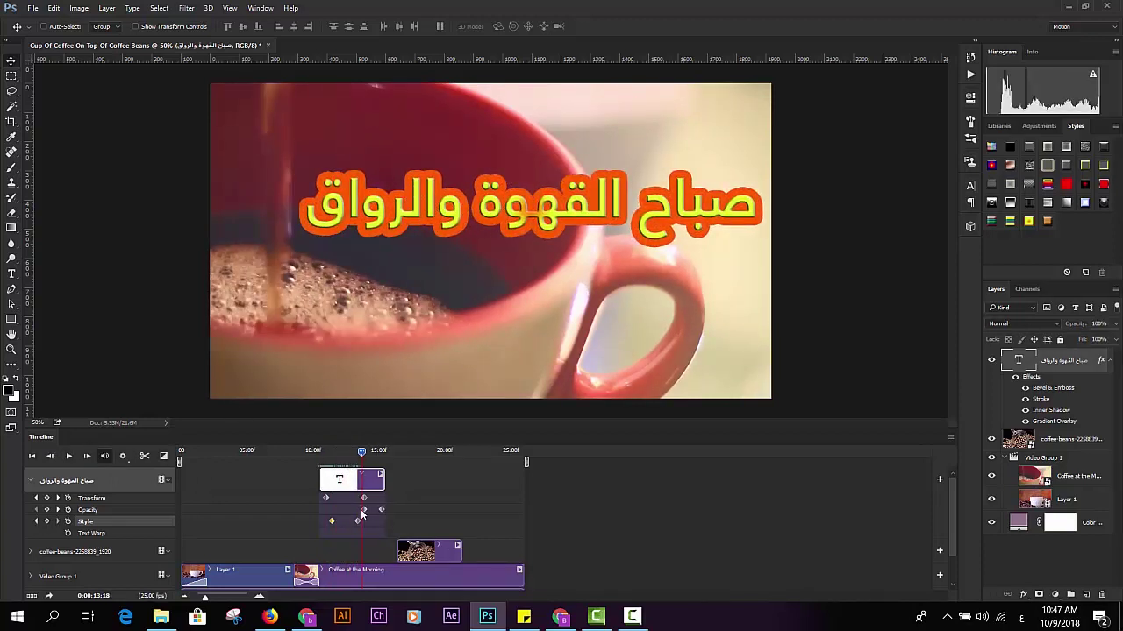
pyautogui.moveTo(362, 453); pyautogui.dragTo(375, 454)
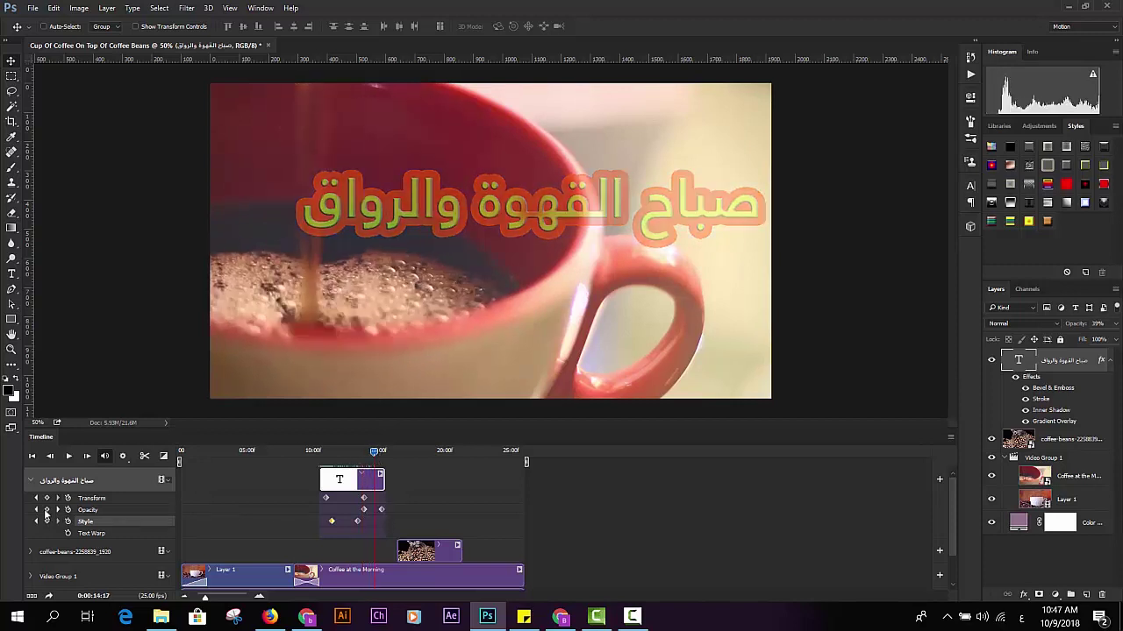
pyautogui.click(357, 454)
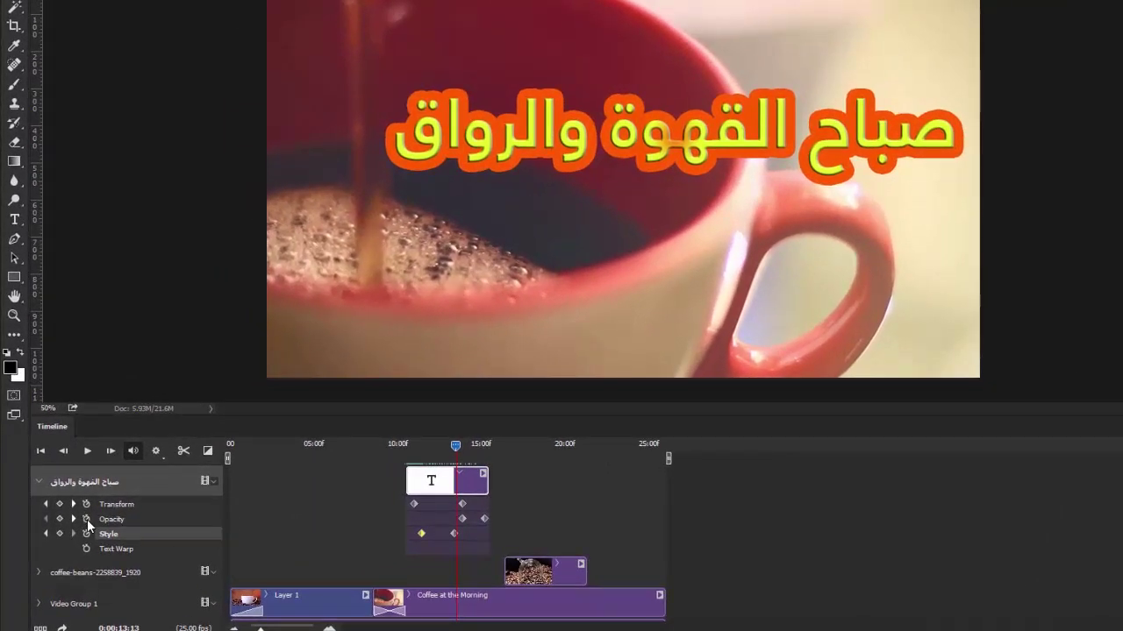
pyautogui.click(87, 519)
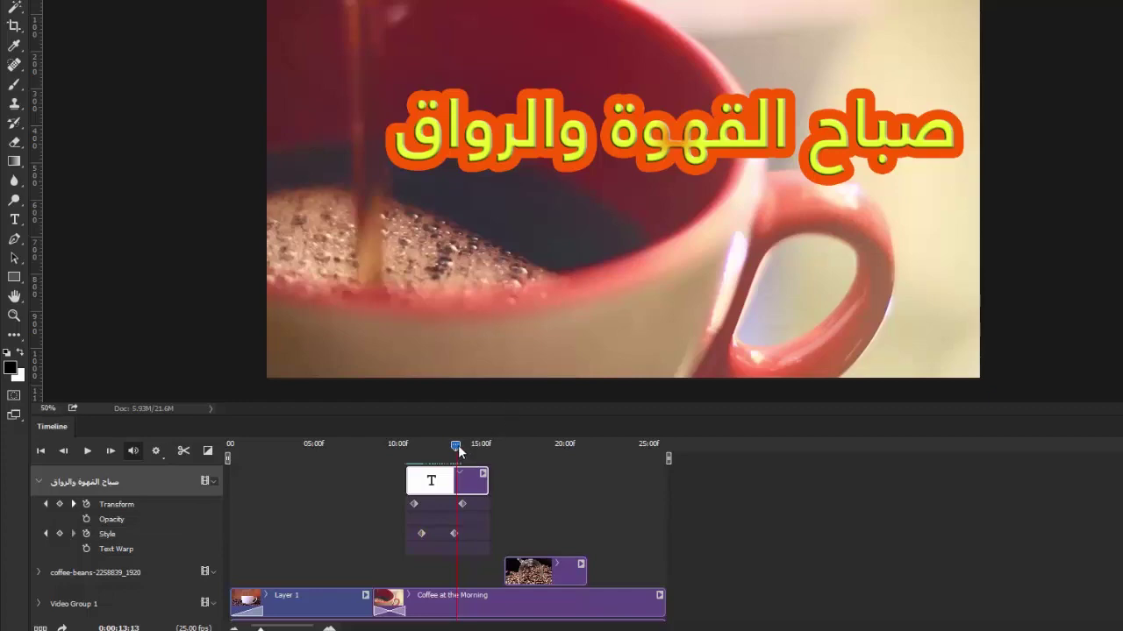
# At 14:03, apply the black outer-glow style to the title and preview the animation.
pyautogui.moveTo(457, 444); pyautogui.dragTo(475, 447)
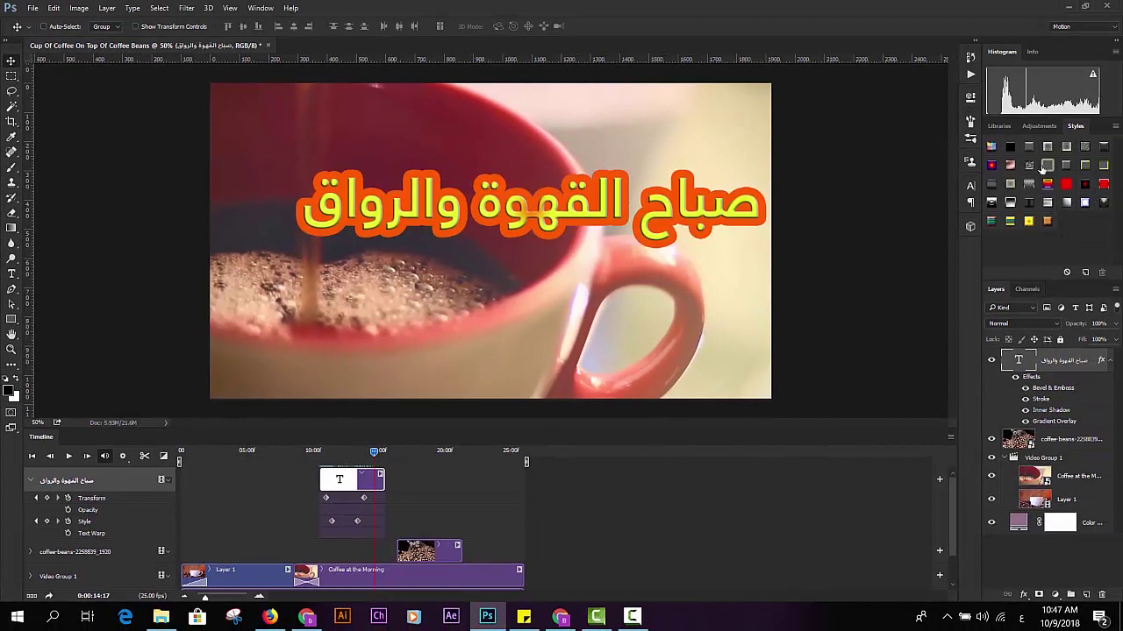
pyautogui.click(1045, 168)
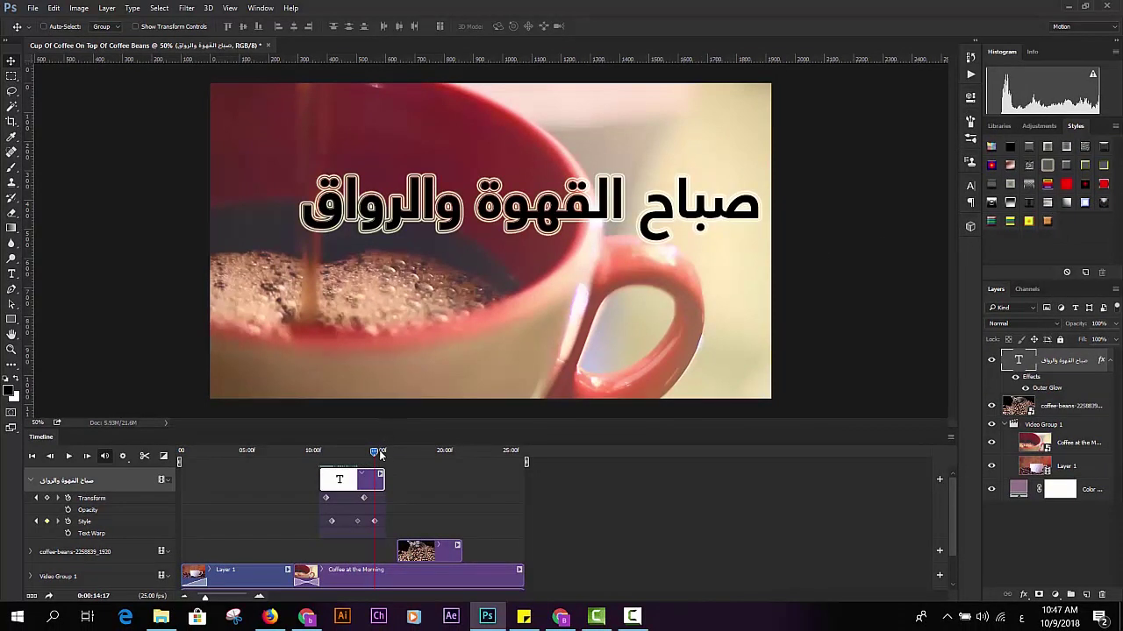
pyautogui.moveTo(379, 454)
pyautogui.mouseDown()
pyautogui.moveTo(362, 466)
pyautogui.moveTo(353, 455)
pyautogui.mouseUp()
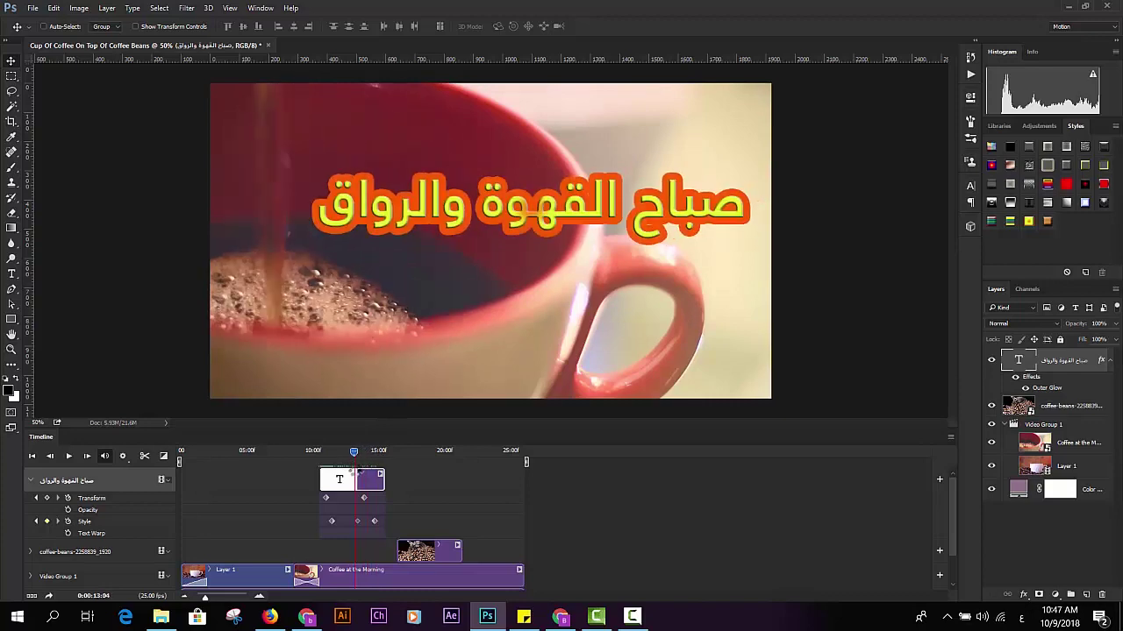
pyautogui.click(68, 456)
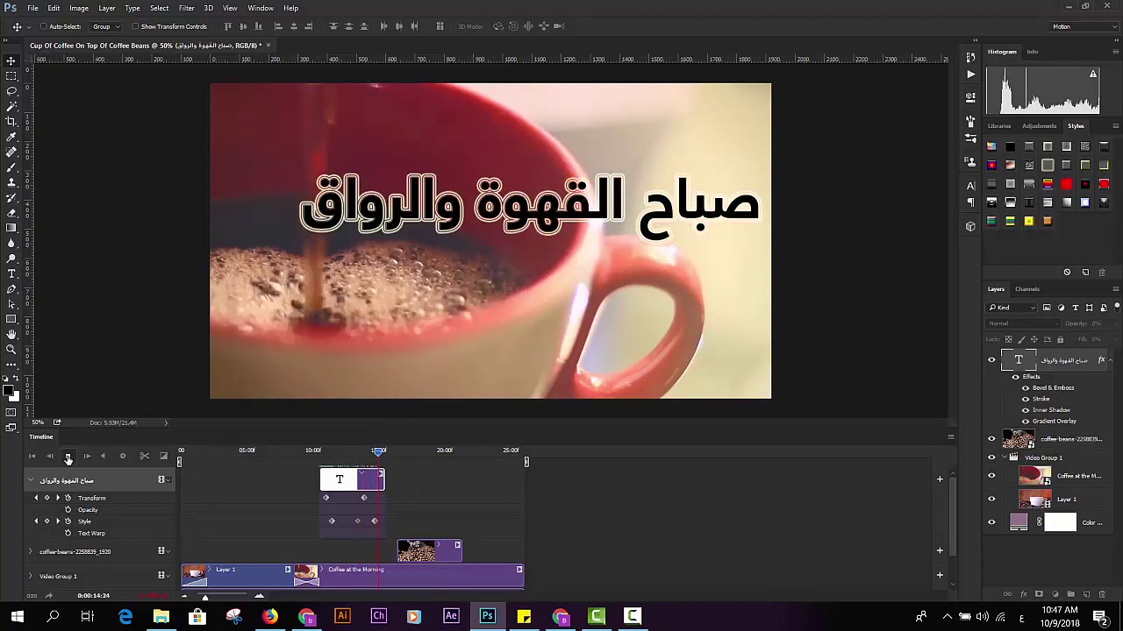
pyautogui.click(69, 459)
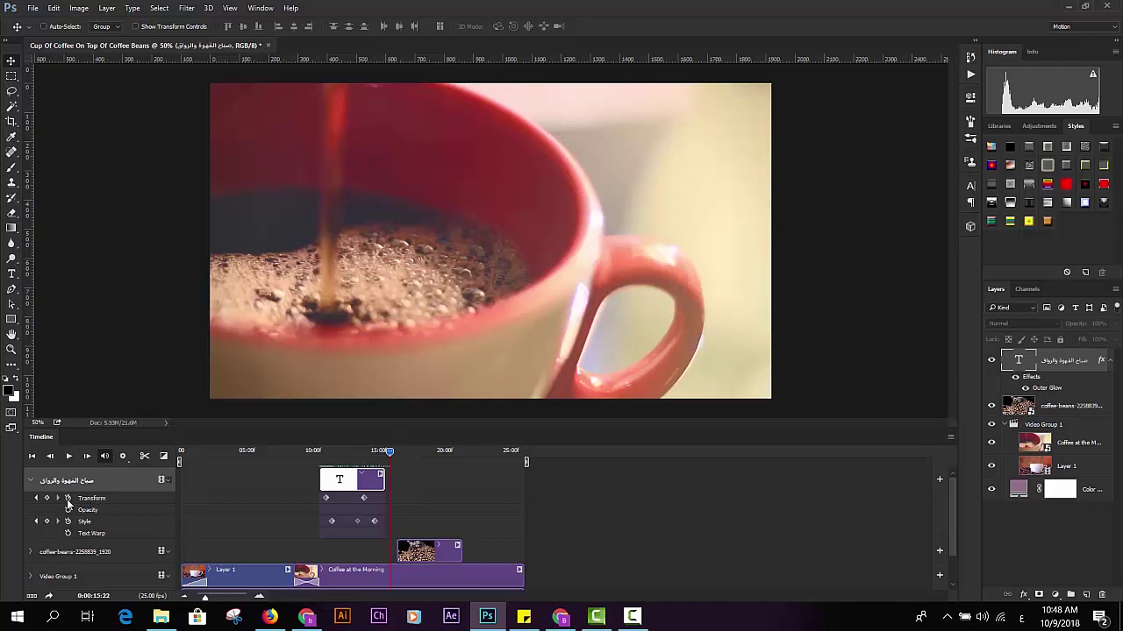
# Collapse the title's property rows and briefly expand then collapse Video Group 1.
pyautogui.click(31, 480)
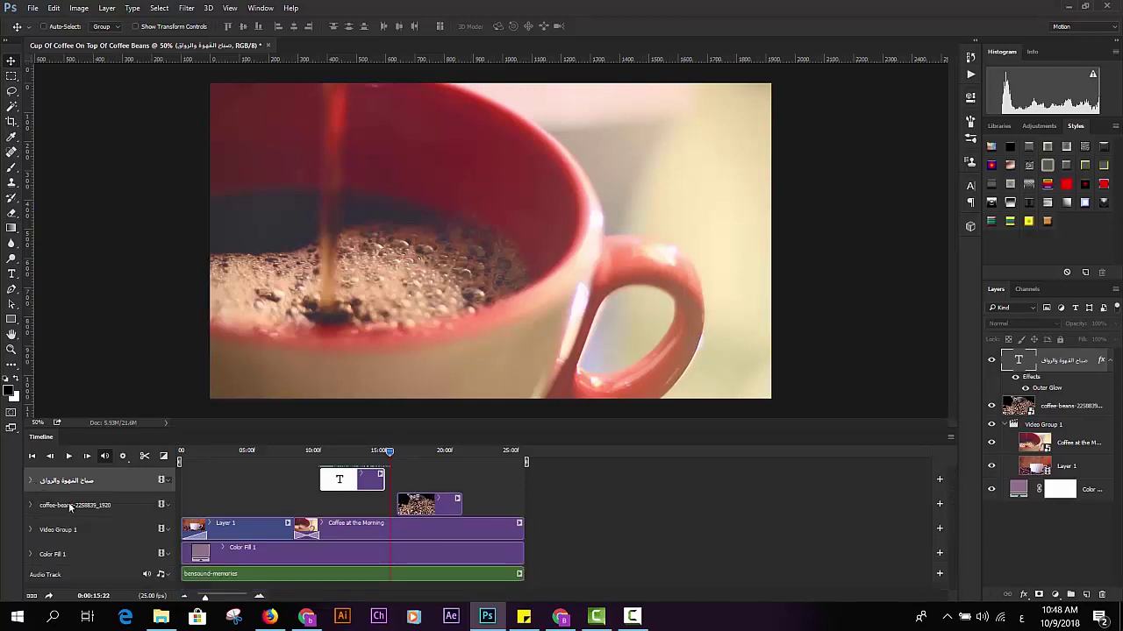
pyautogui.click(258, 450)
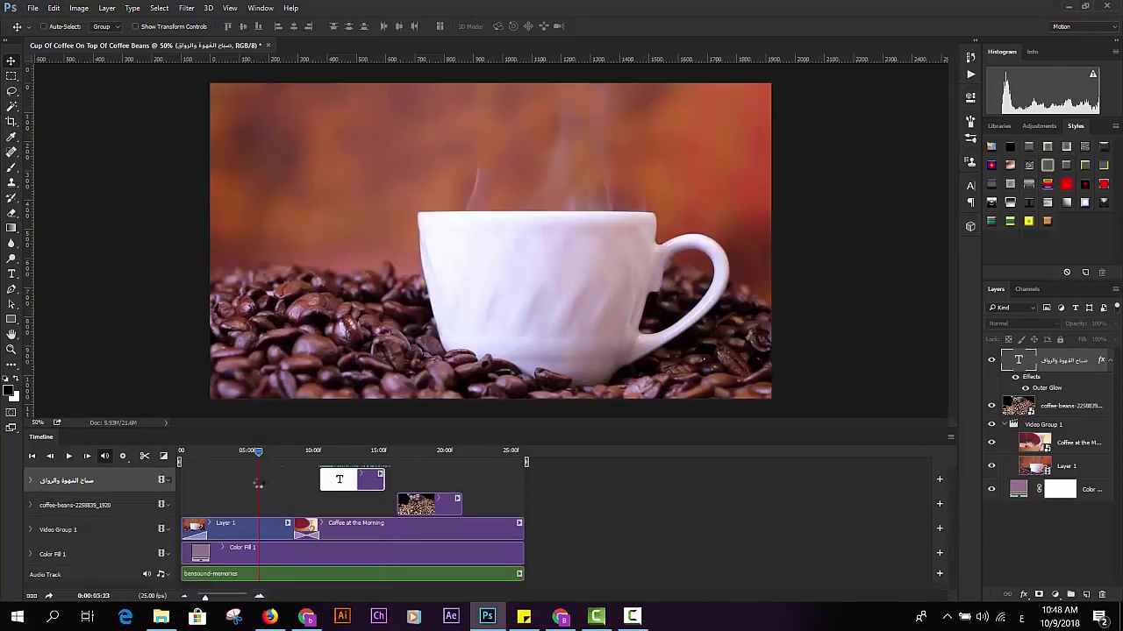
pyautogui.click(237, 526)
pyautogui.click(30, 529)
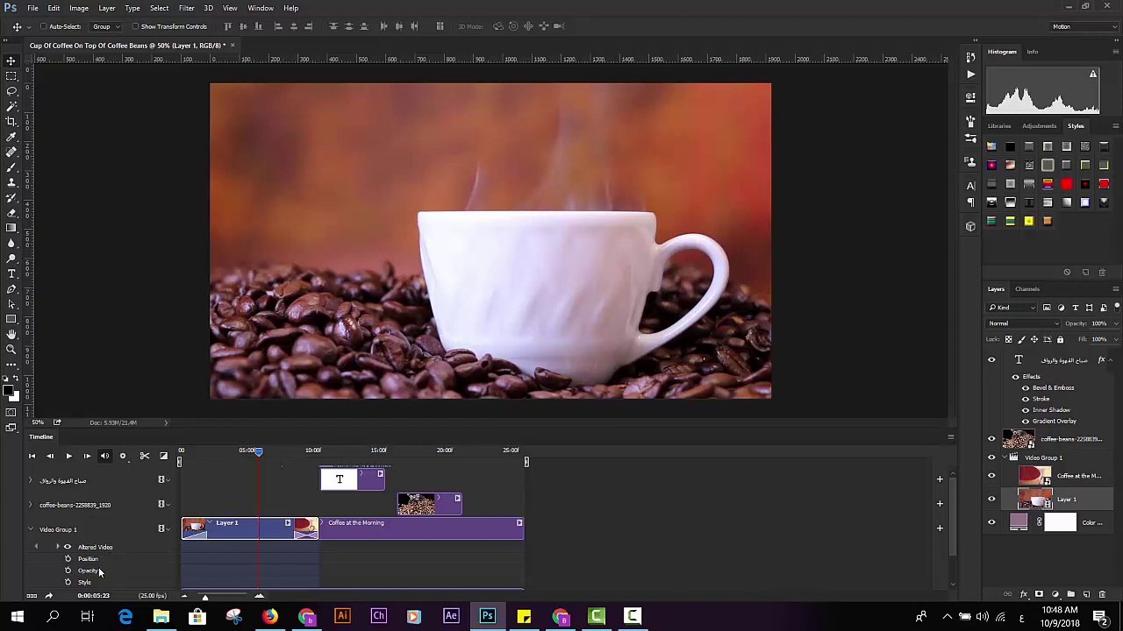
pyautogui.click(31, 531)
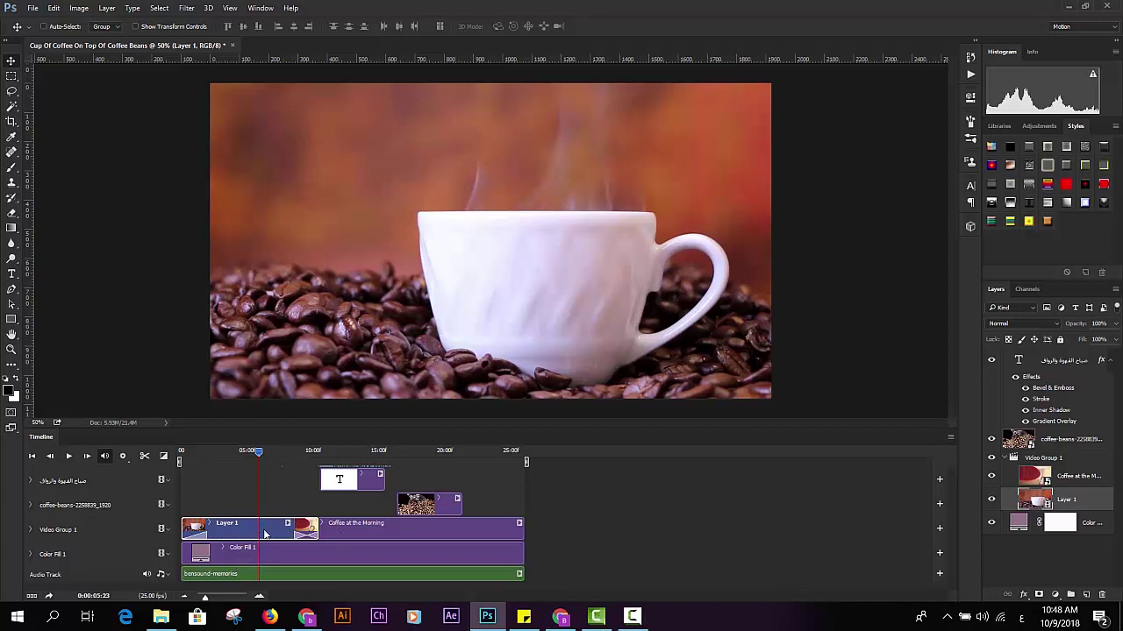
# Check the Transitions list, then toggle the timeline's audio mute.
pyautogui.click(164, 460)
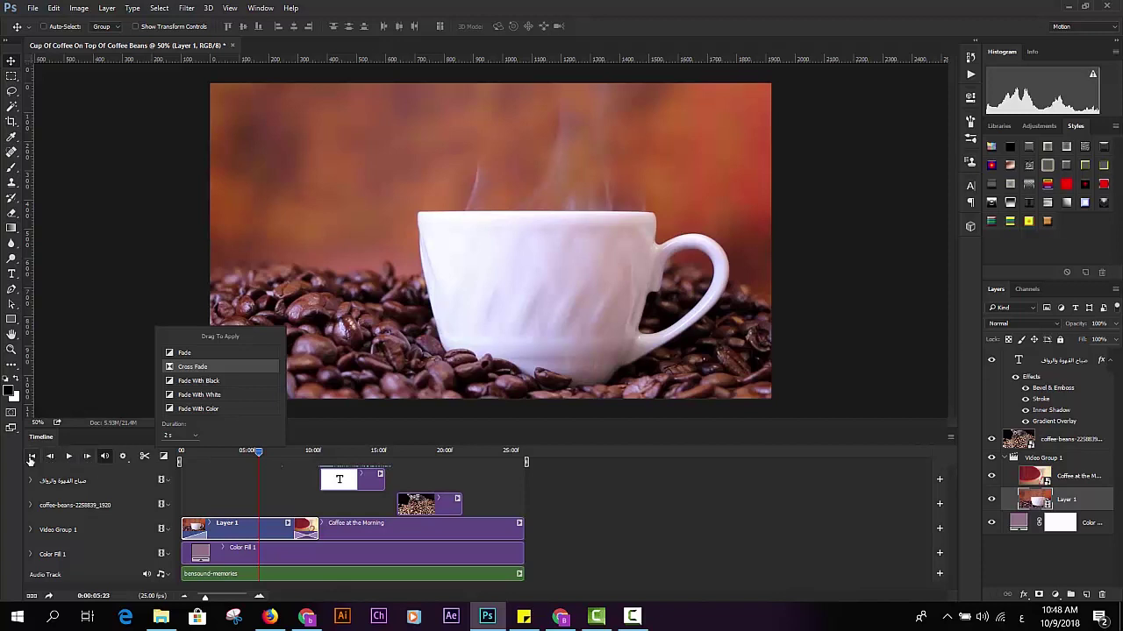
pyautogui.click(100, 445)
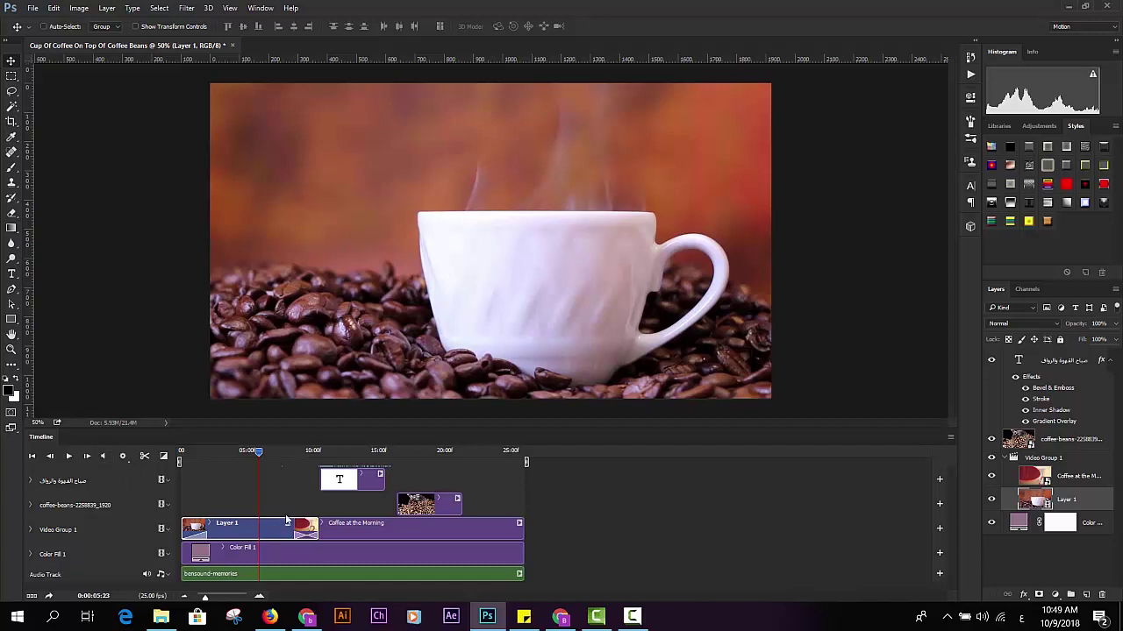
pyautogui.click(105, 456)
# Preview the timeline, enlarge the timeline panel and select the Color Fill 1 clip.
pyautogui.rightClick(203, 576)
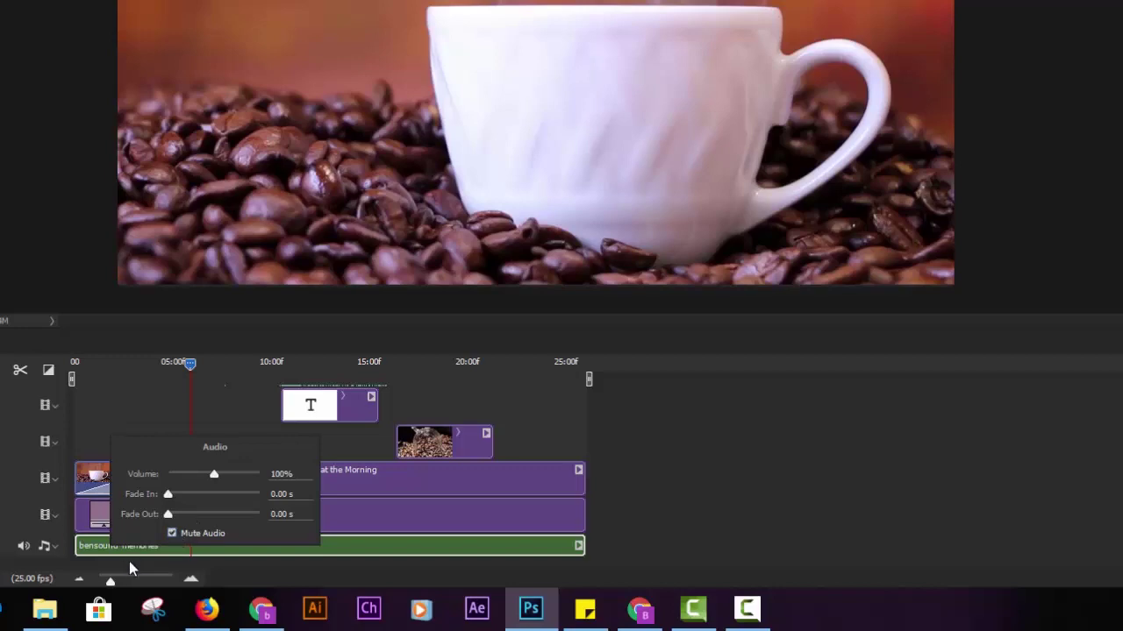
pyautogui.click(141, 552)
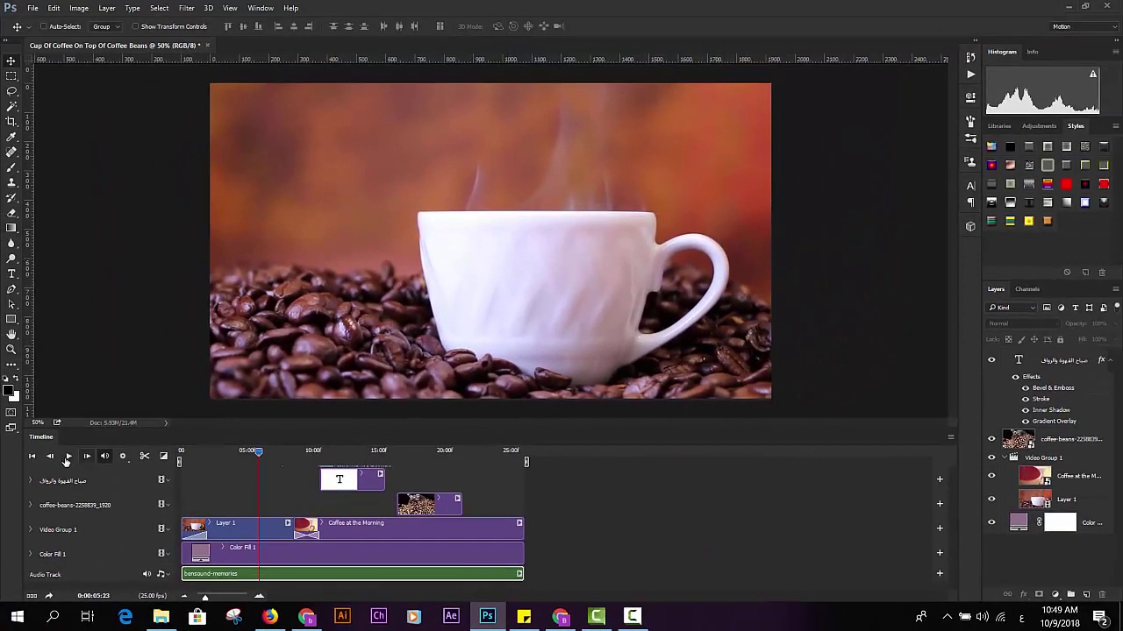
pyautogui.click(67, 457)
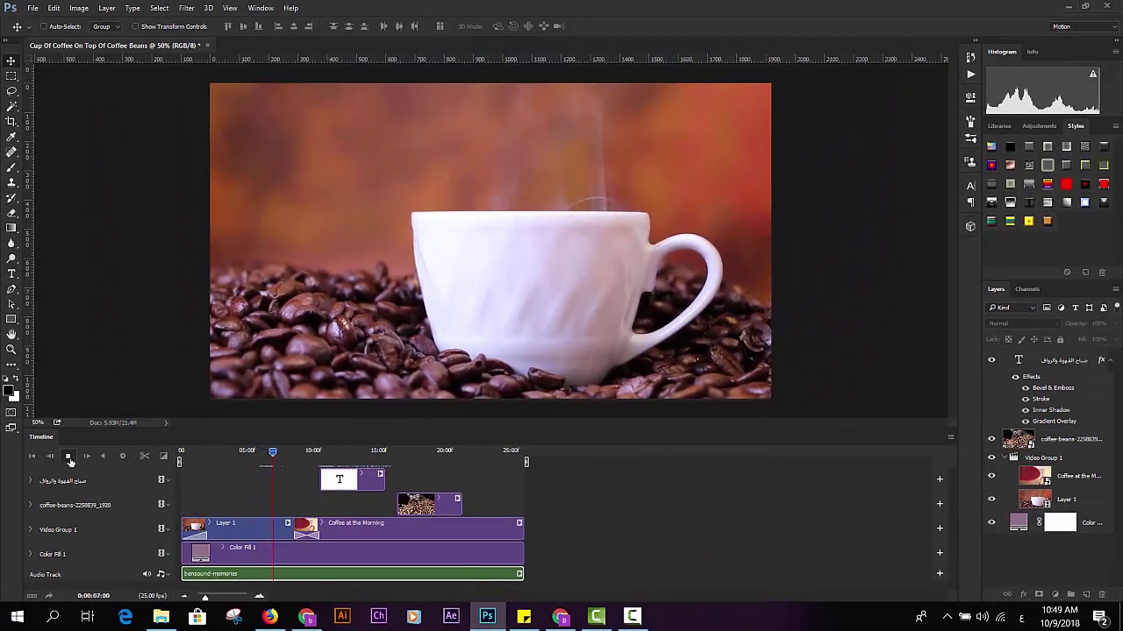
pyautogui.press('space')
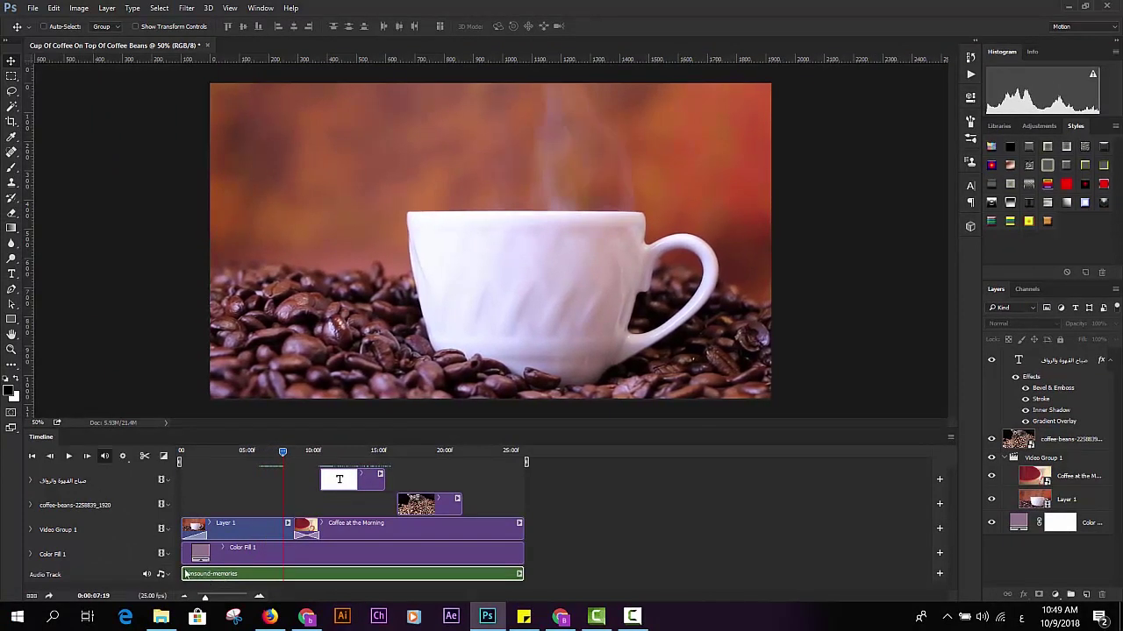
pyautogui.moveTo(348, 428); pyautogui.dragTo(351, 410)
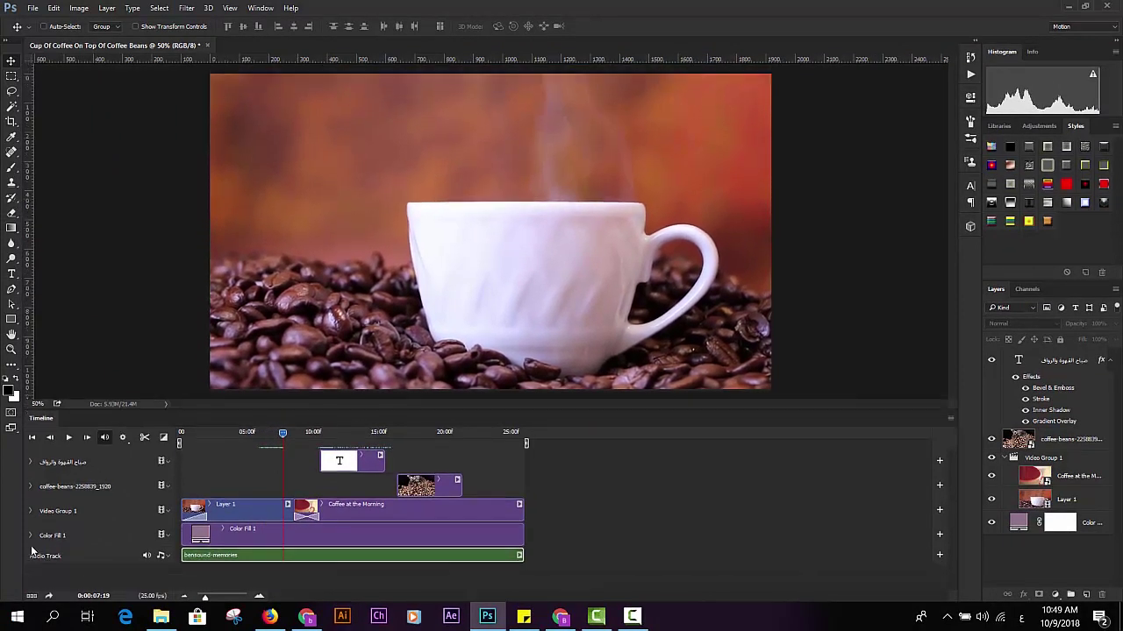
pyautogui.click(27, 541)
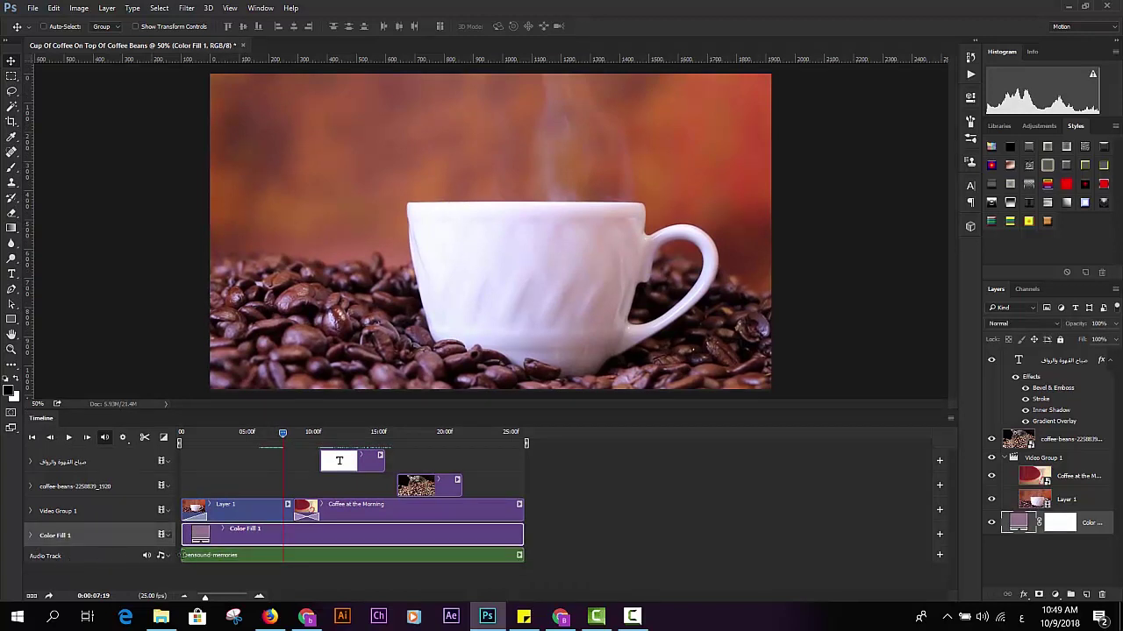
# Give the bensound-memories clip a 2.48 s fade-in and 2.73 s fade-out.
pyautogui.rightClick(207, 557)
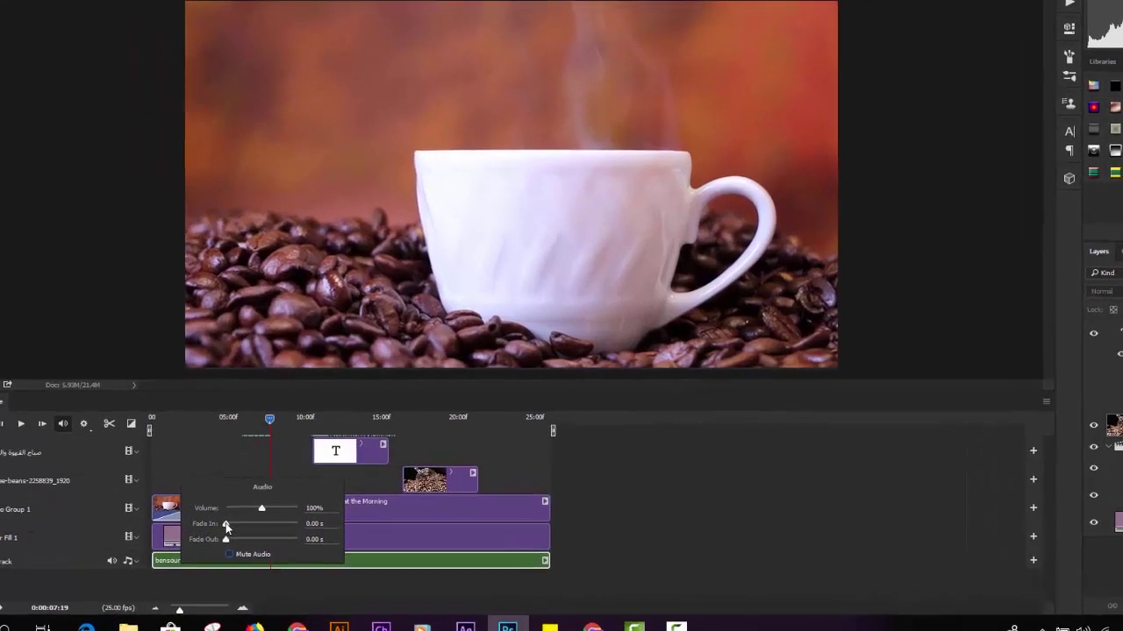
pyautogui.moveTo(245, 525); pyautogui.dragTo(250, 523)
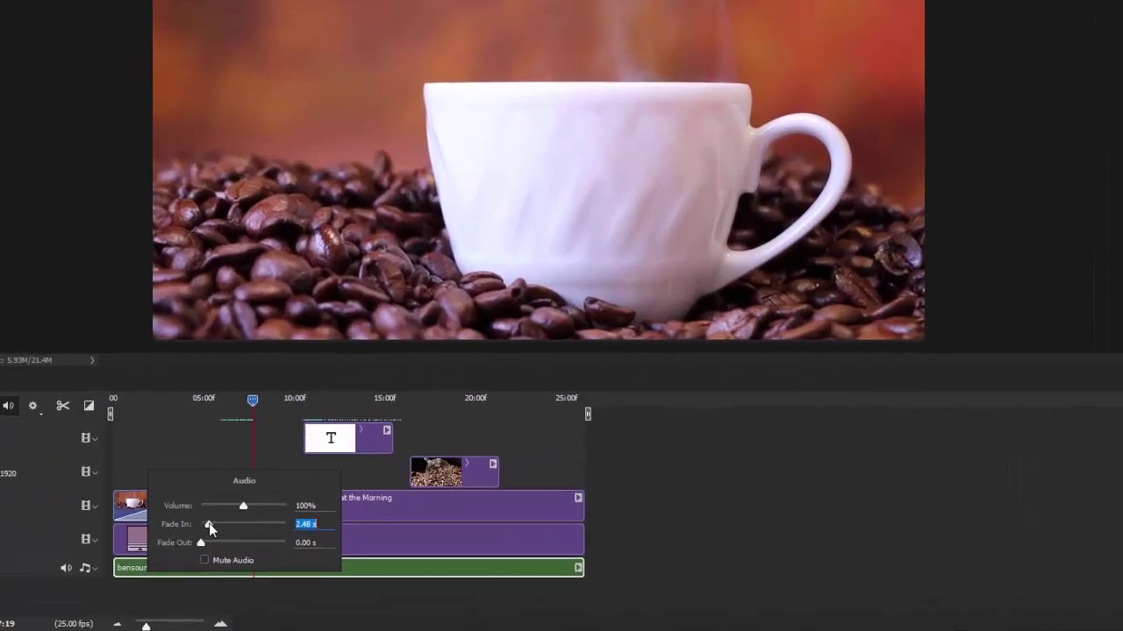
pyautogui.moveTo(202, 543); pyautogui.dragTo(210, 543)
pyautogui.click(50, 437)
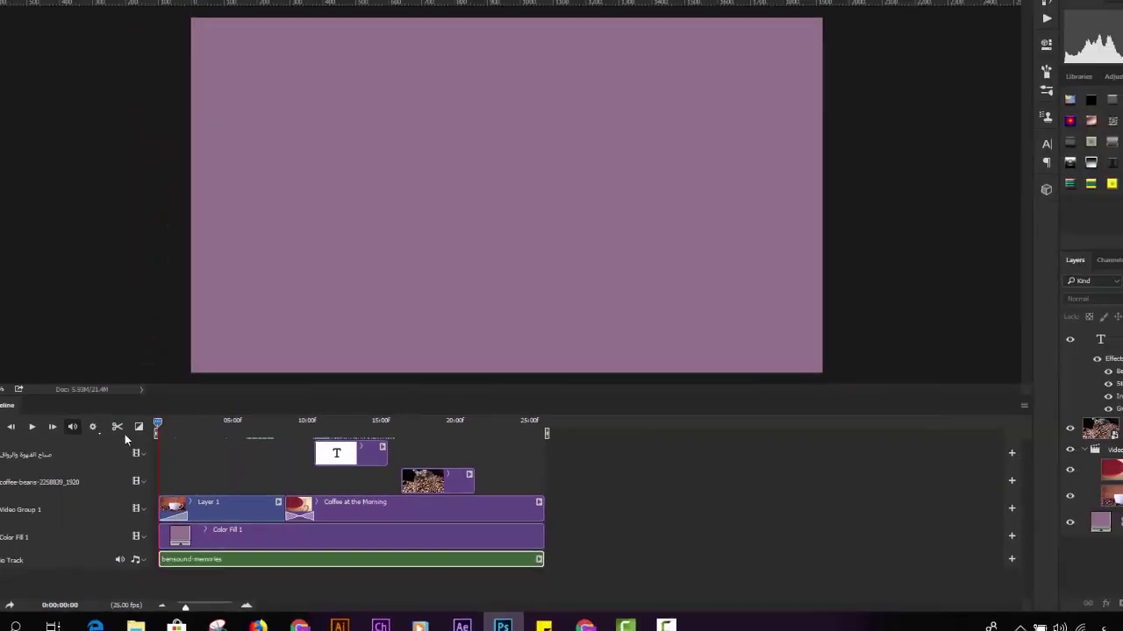
pyautogui.click(71, 437)
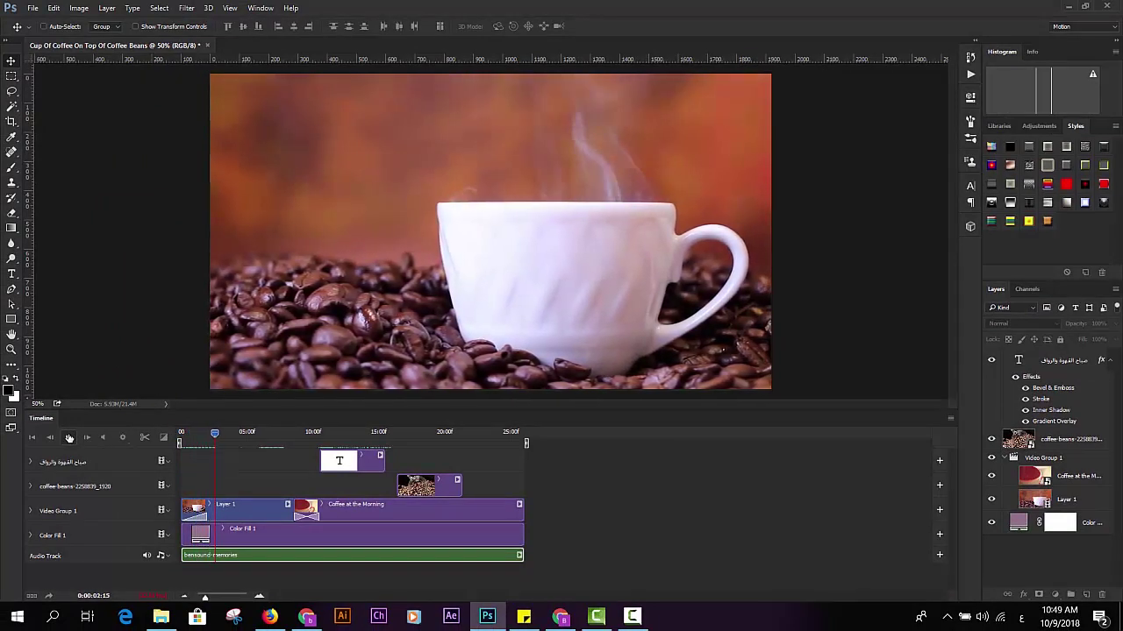
pyautogui.click(70, 437)
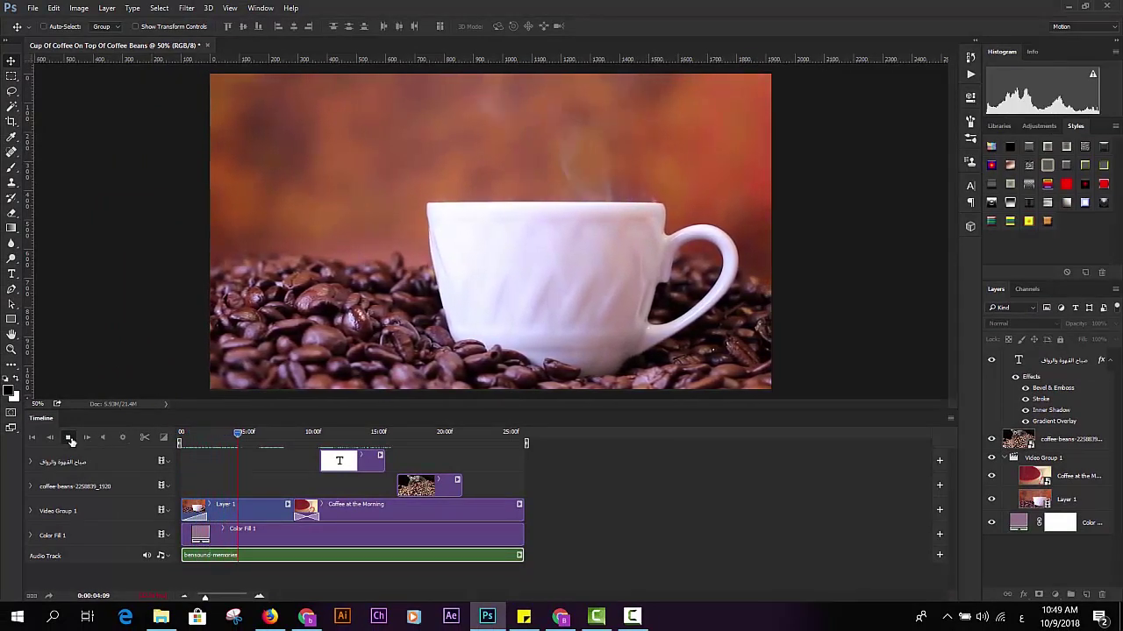
pyautogui.click(179, 434)
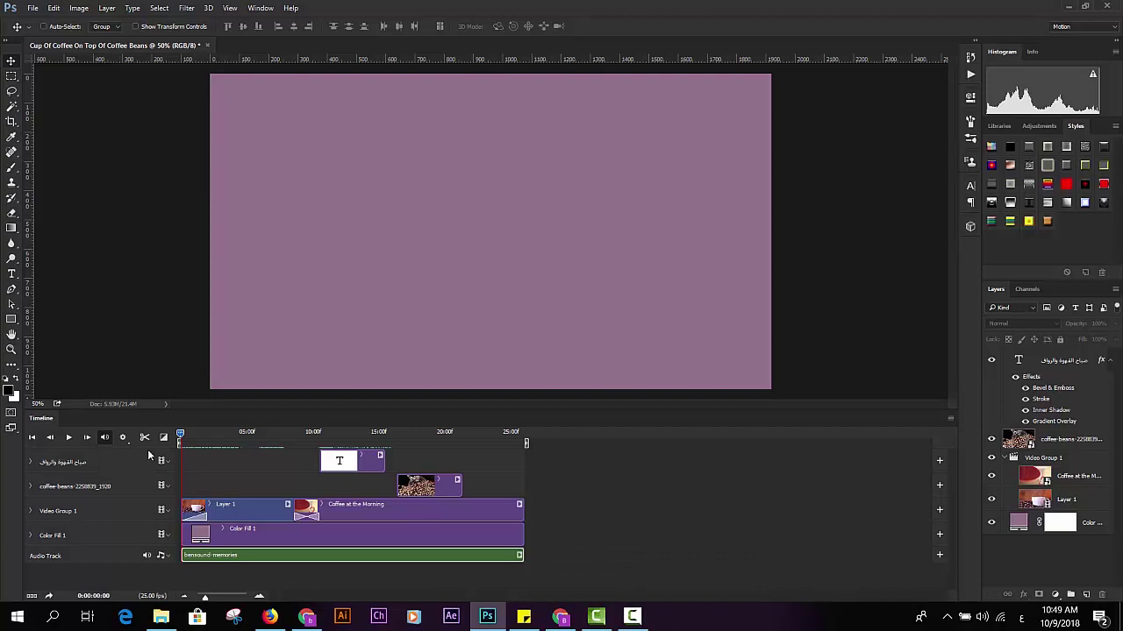
pyautogui.click(68, 438)
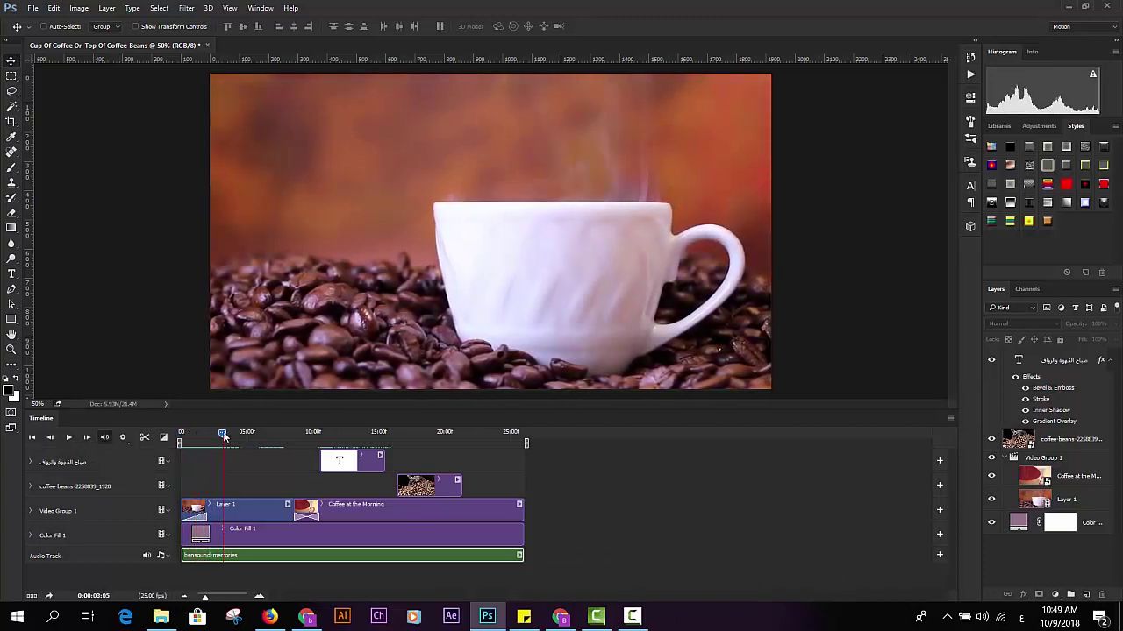
pyautogui.moveTo(223, 431); pyautogui.dragTo(495, 433)
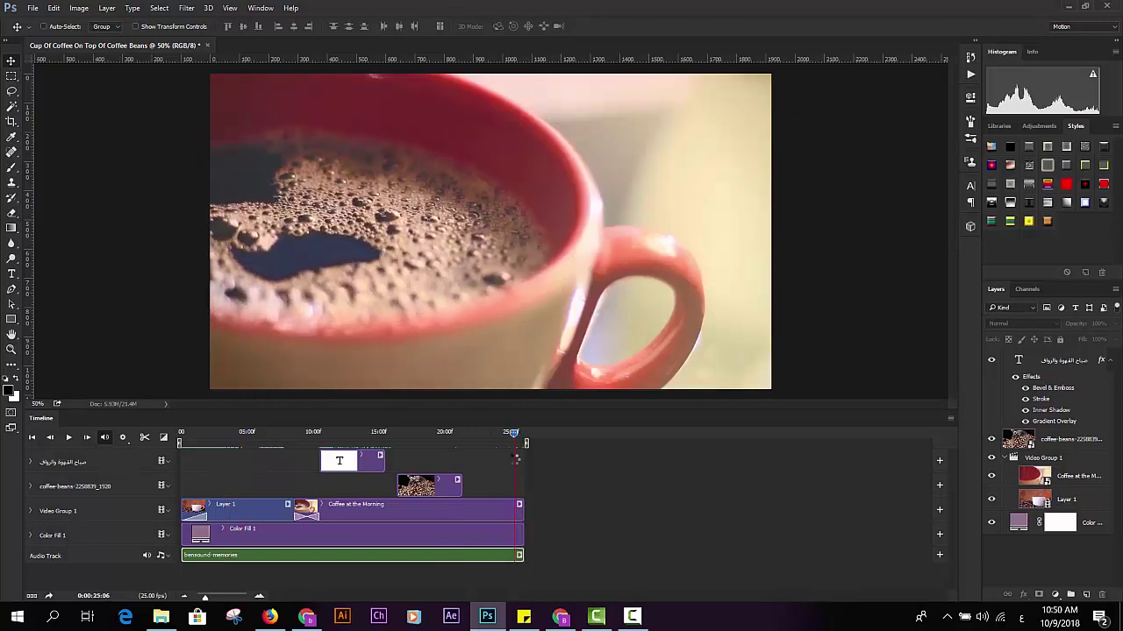
pyautogui.click(69, 438)
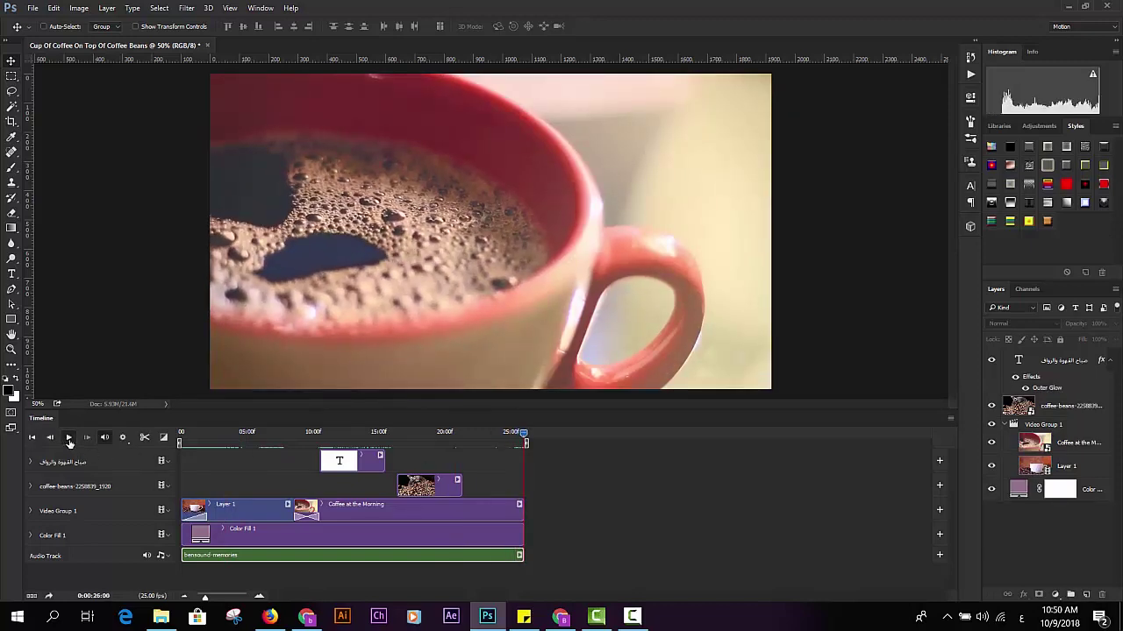
pyautogui.click(69, 439)
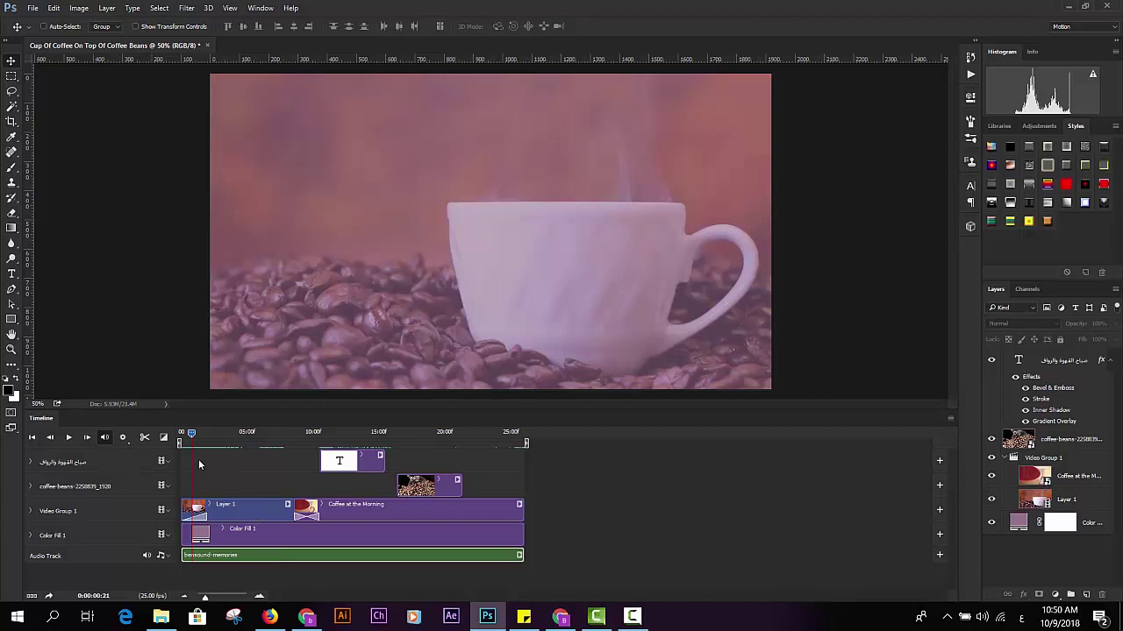
pyautogui.click(288, 506)
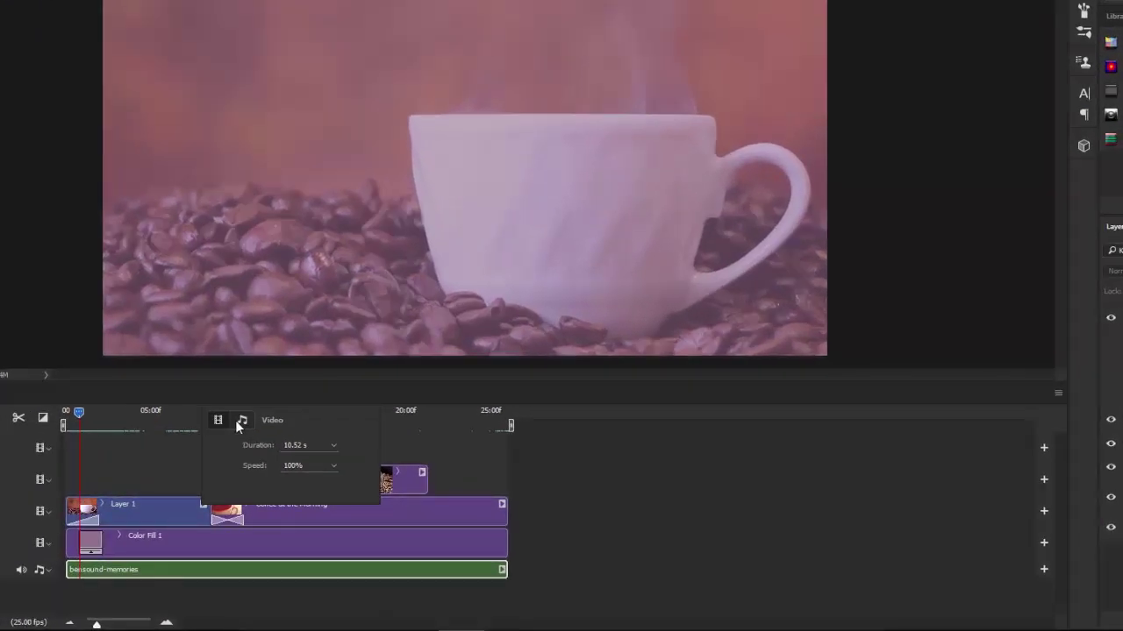
pyautogui.click(242, 421)
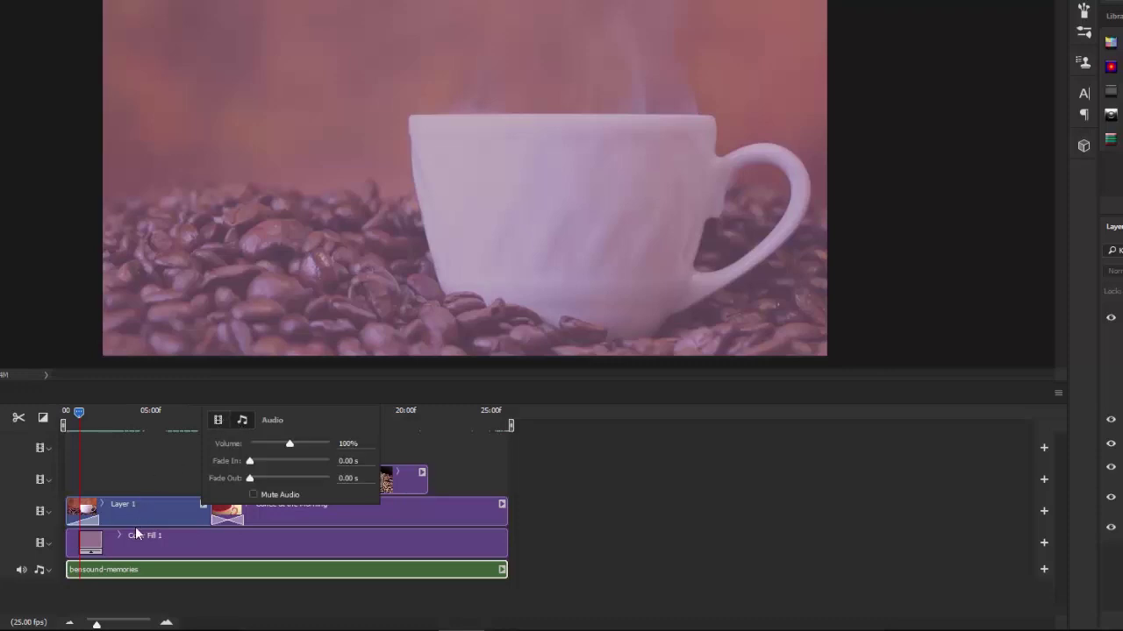
pyautogui.click(134, 569)
pyautogui.click(142, 511)
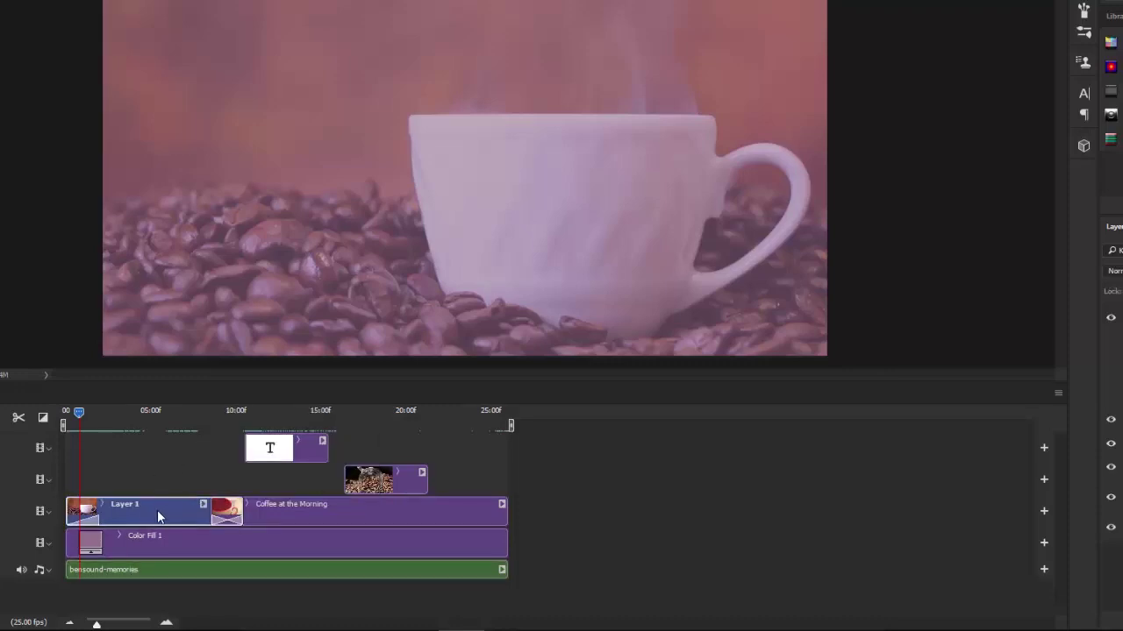
pyautogui.click(203, 506)
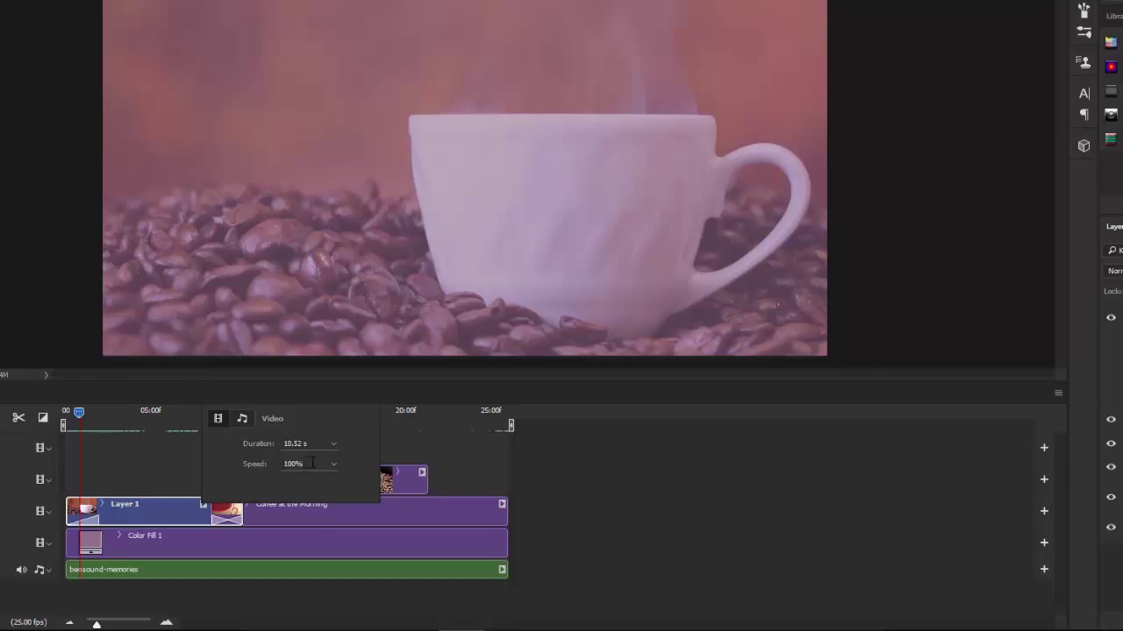
pyautogui.click(244, 419)
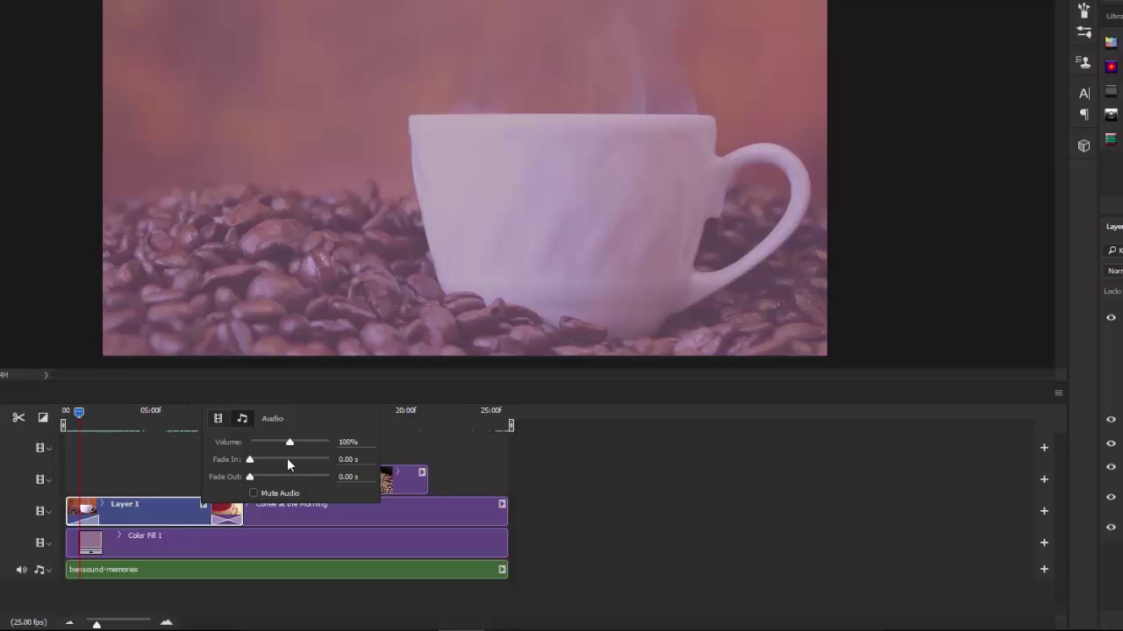
pyautogui.click(154, 503)
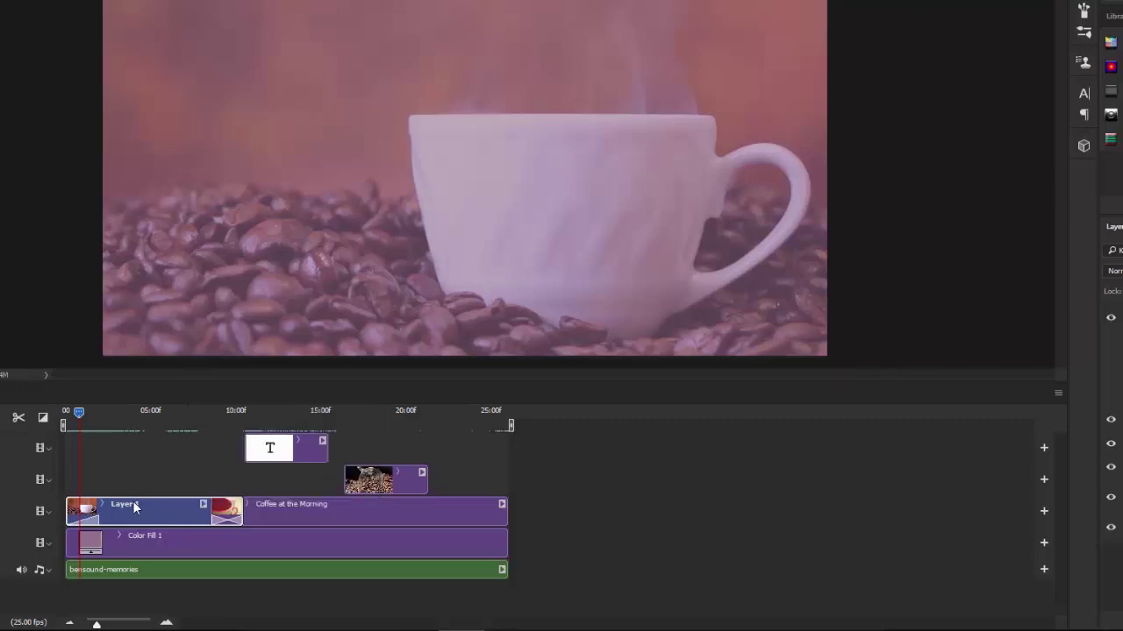
pyautogui.click(205, 506)
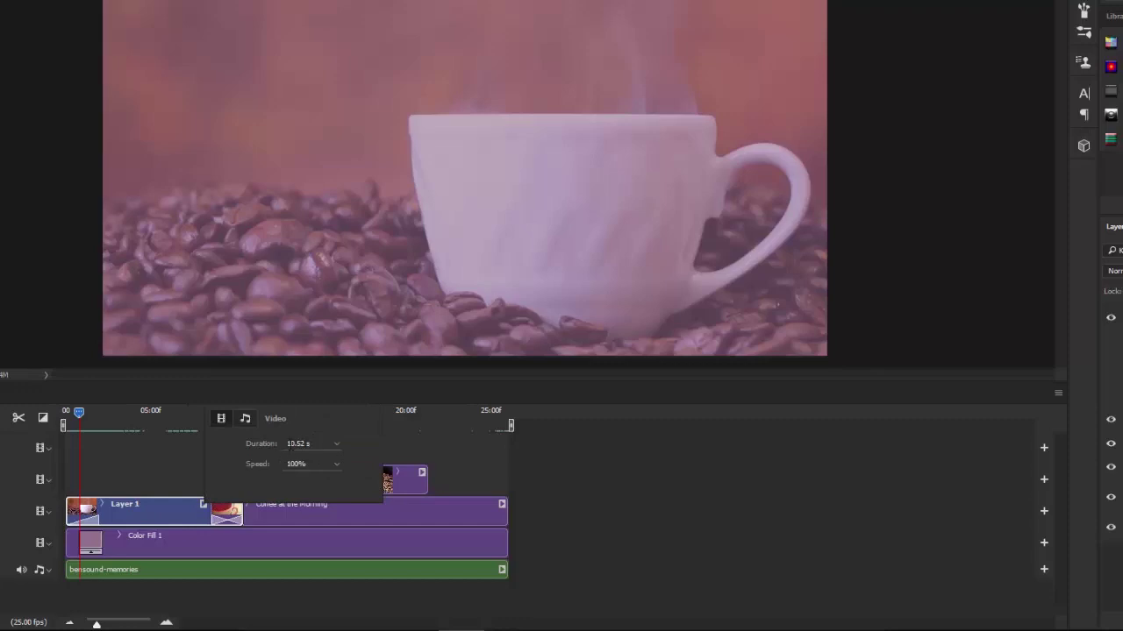
pyautogui.click(245, 419)
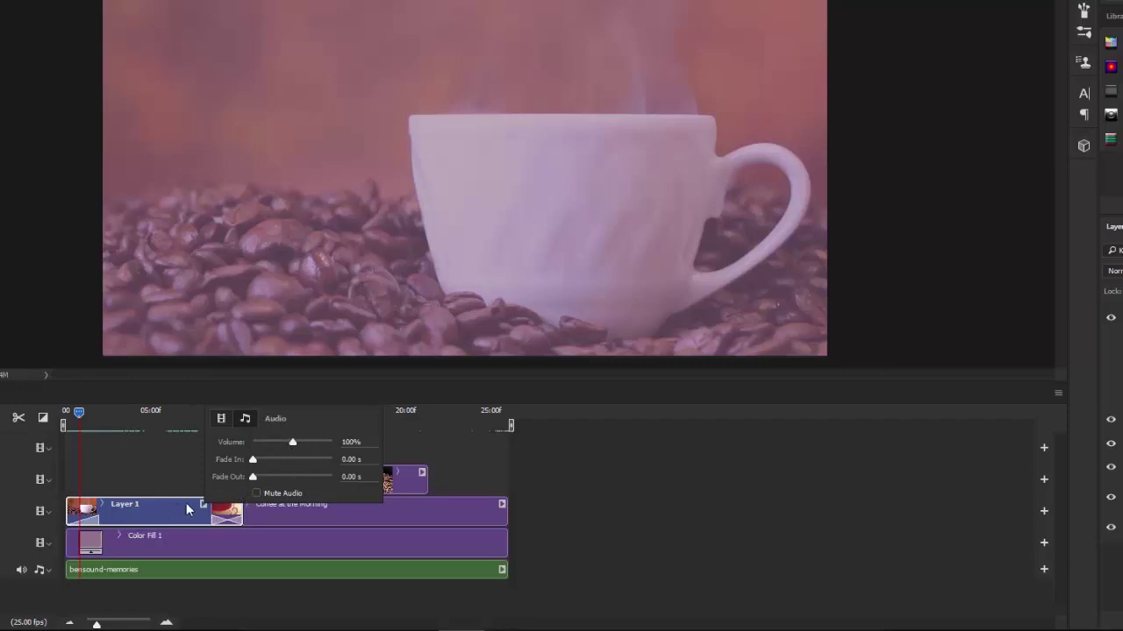
pyautogui.click(149, 503)
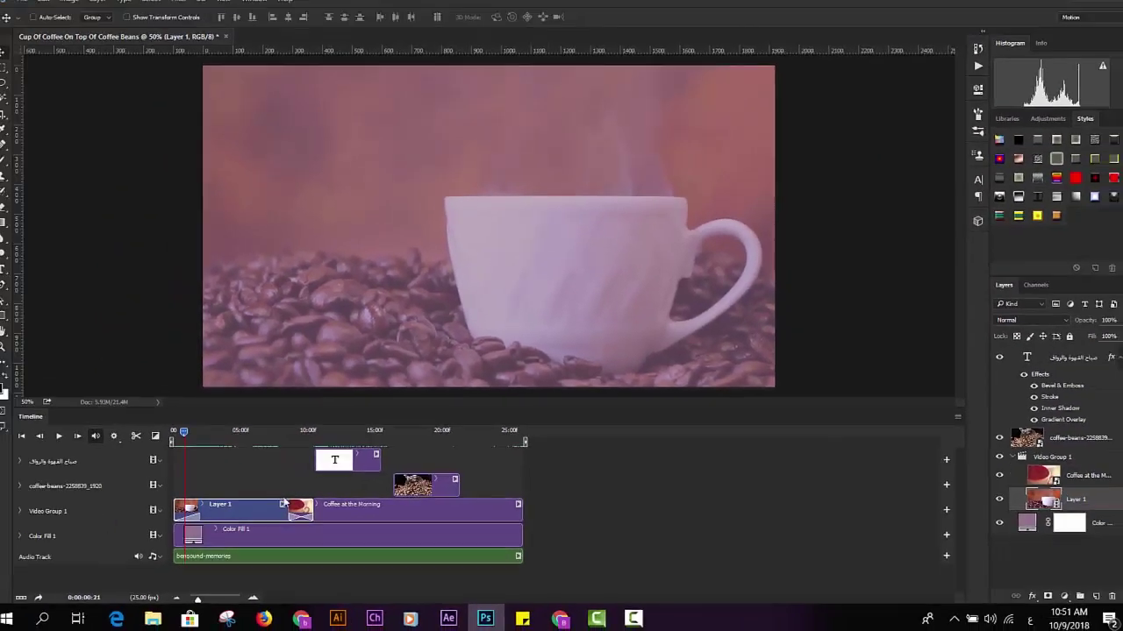
# At 5 s, add a Hue/Saturation adjustment colorized at Hue 29, Saturation 70.
pyautogui.moveTo(196, 443); pyautogui.dragTo(248, 443)
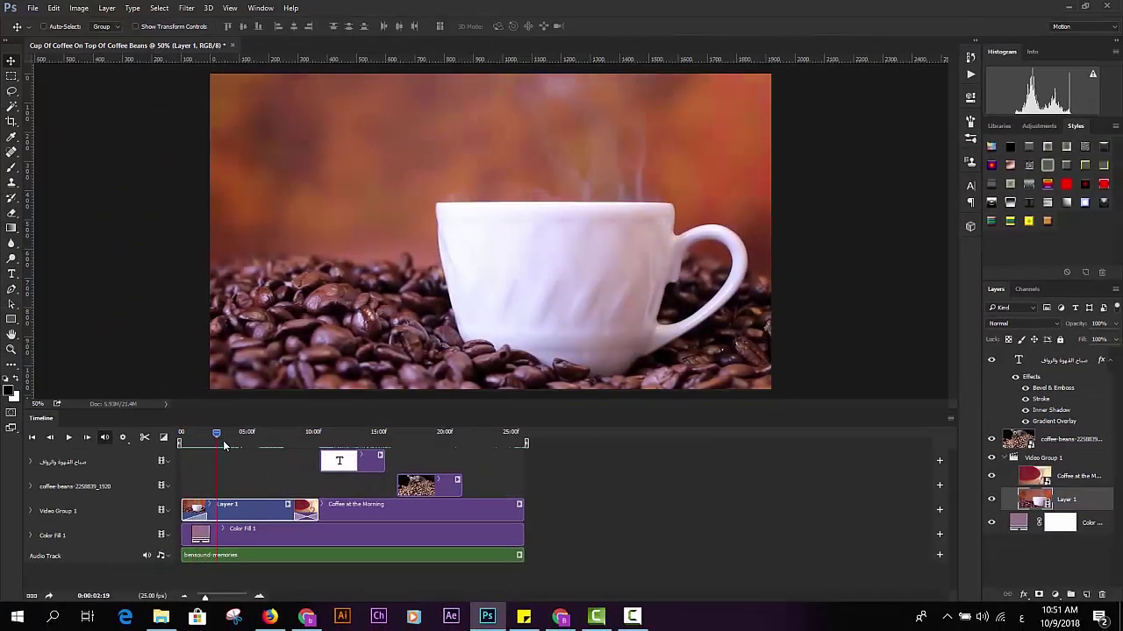
pyautogui.click(1054, 594)
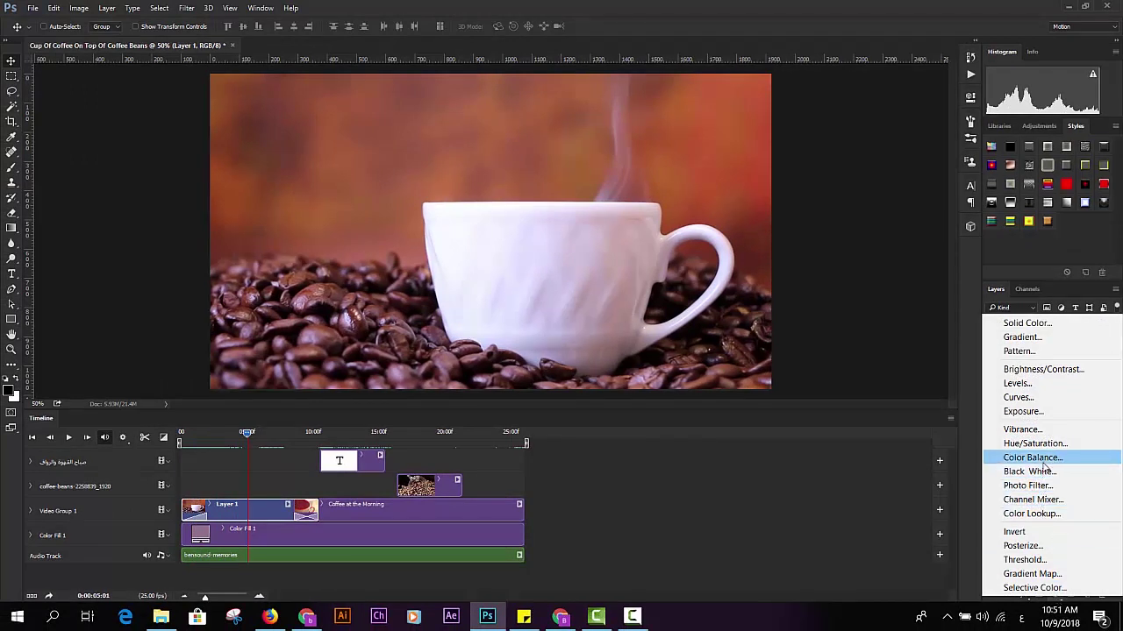
pyautogui.click(1035, 443)
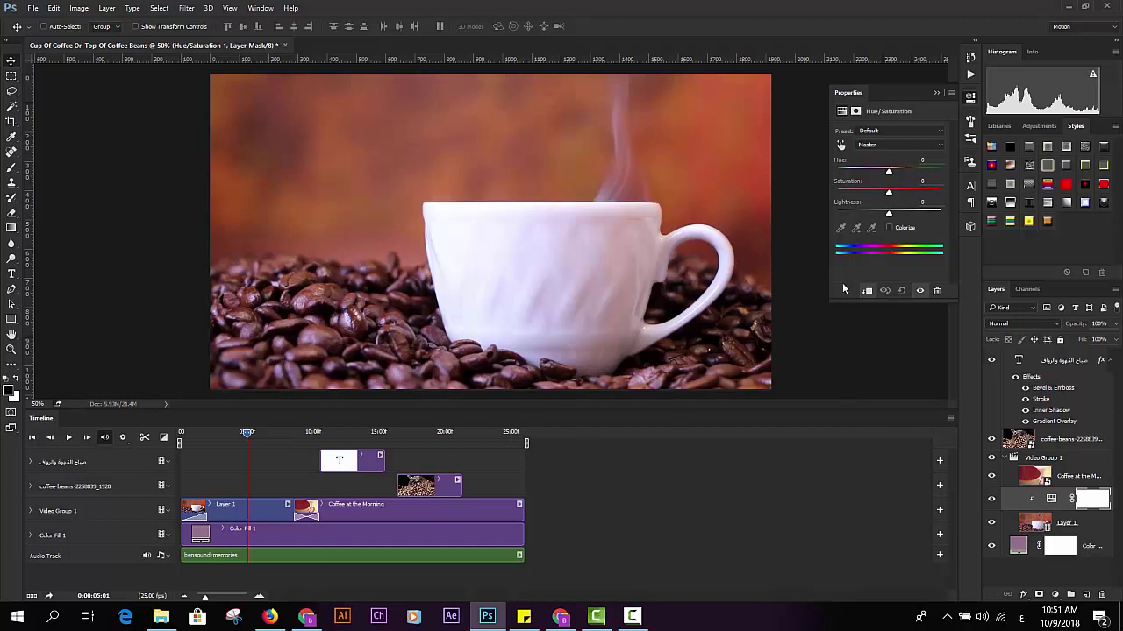
pyautogui.moveTo(893, 173); pyautogui.dragTo(874, 181)
pyautogui.click(888, 227)
pyautogui.moveTo(862, 194); pyautogui.dragTo(876, 201)
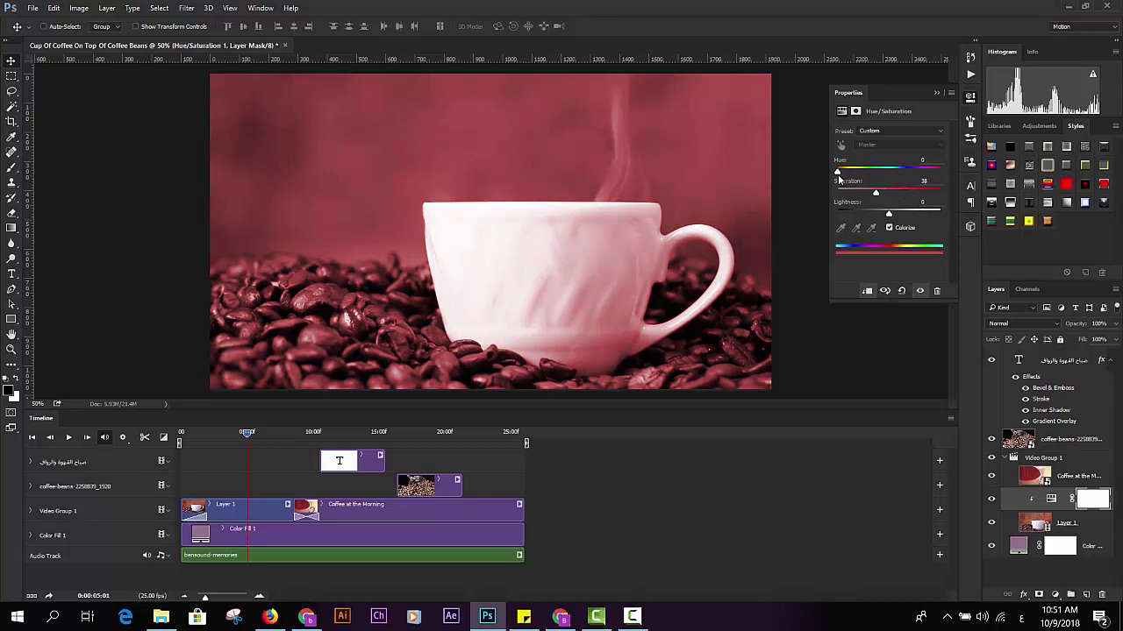
pyautogui.moveTo(838, 169)
pyautogui.mouseDown()
pyautogui.moveTo(897, 170)
pyautogui.moveTo(888, 196)
pyautogui.moveTo(844, 169)
pyautogui.mouseUp()
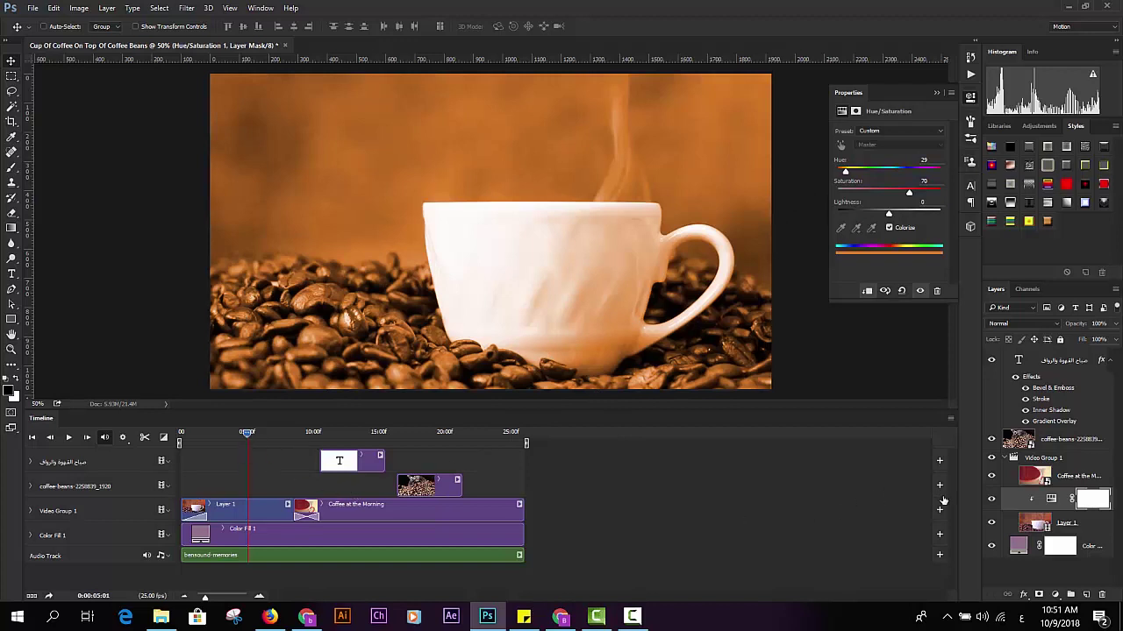
# Toggle the sepia tint off and on to compare, then select the Arabic title layer.
pyautogui.click(992, 499)
pyautogui.click(992, 500)
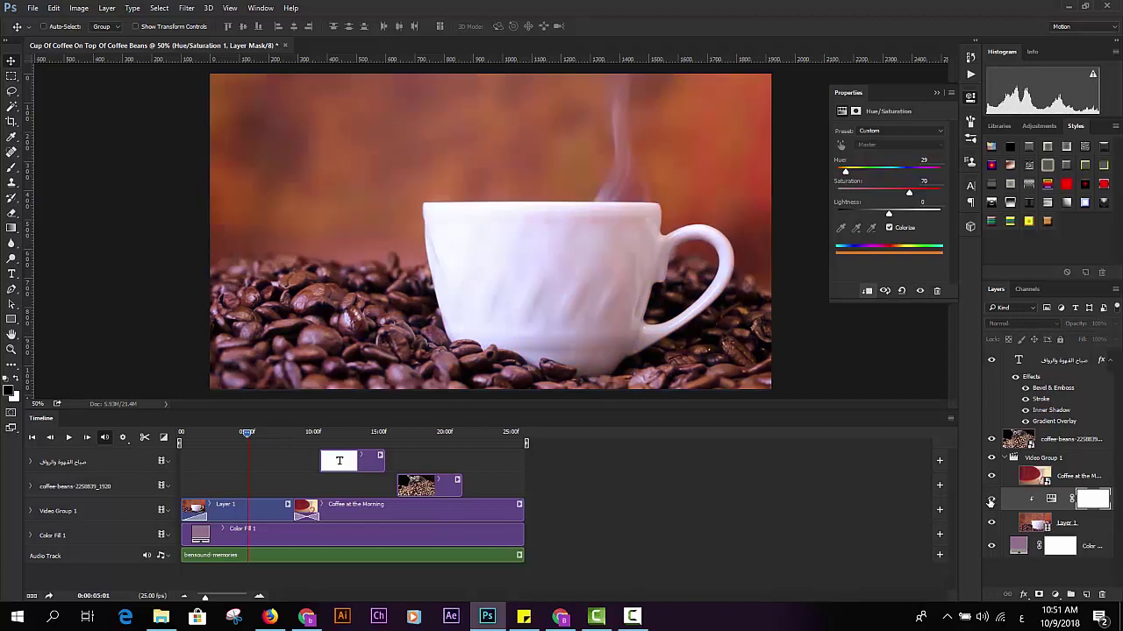
pyautogui.click(992, 499)
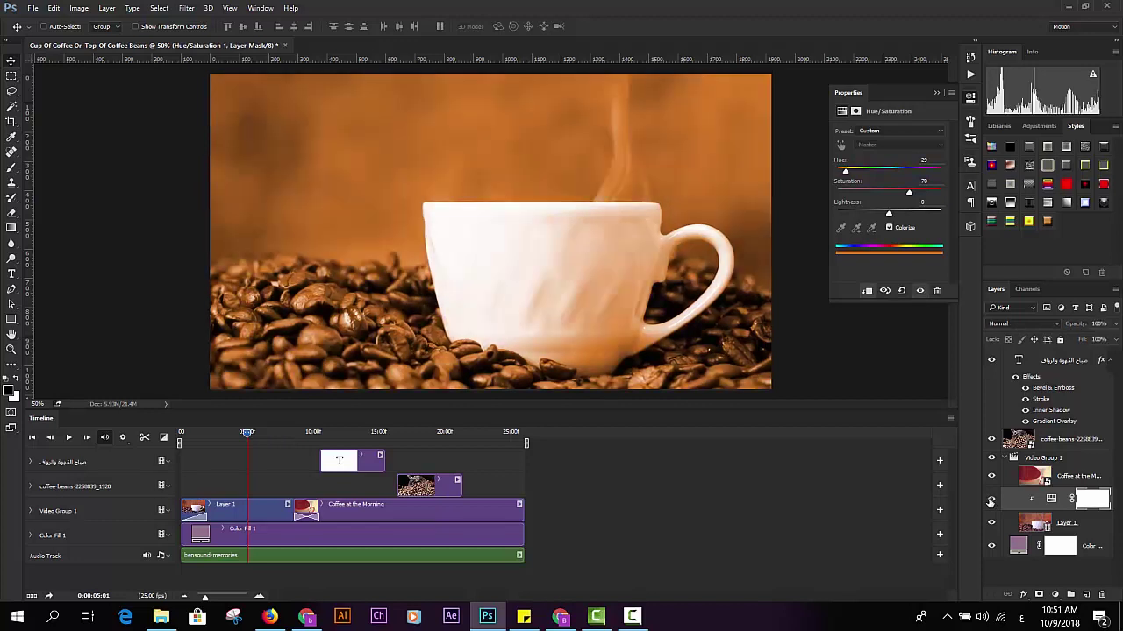
pyautogui.click(1064, 365)
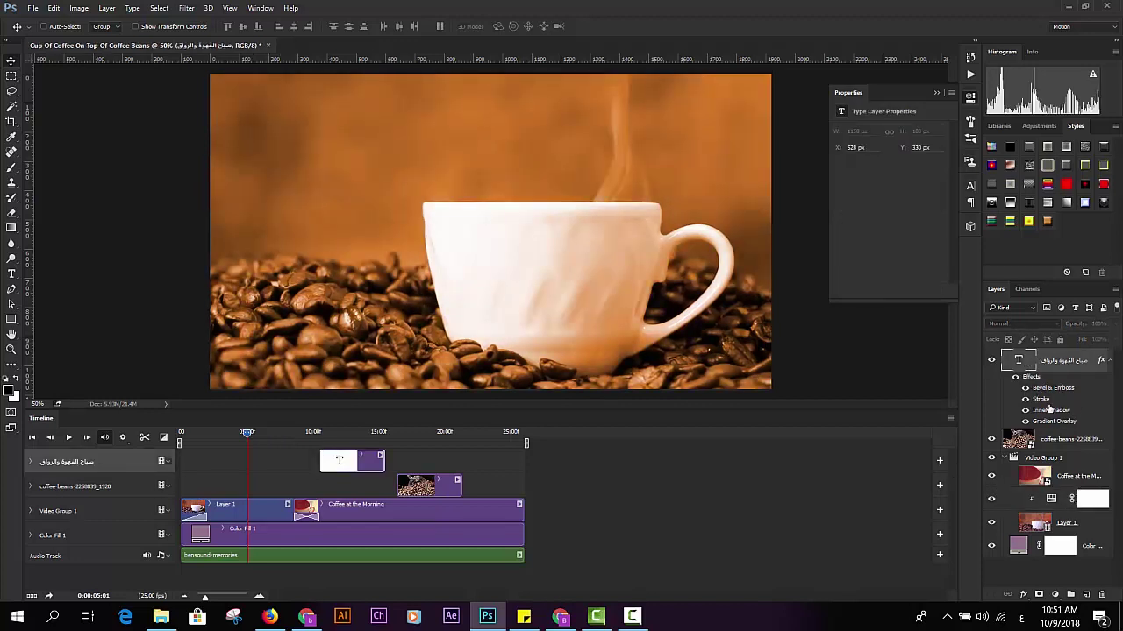
# Add a Curves adjustment layer with a point mapping input 215 to output 191.
pyautogui.click(1055, 594)
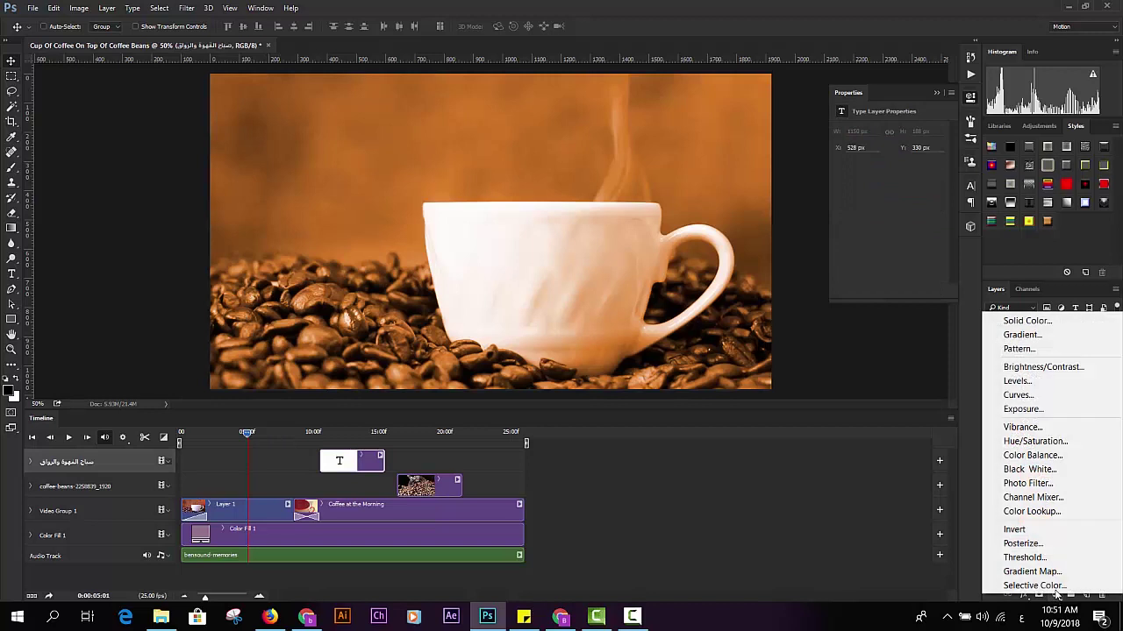
pyautogui.click(1053, 395)
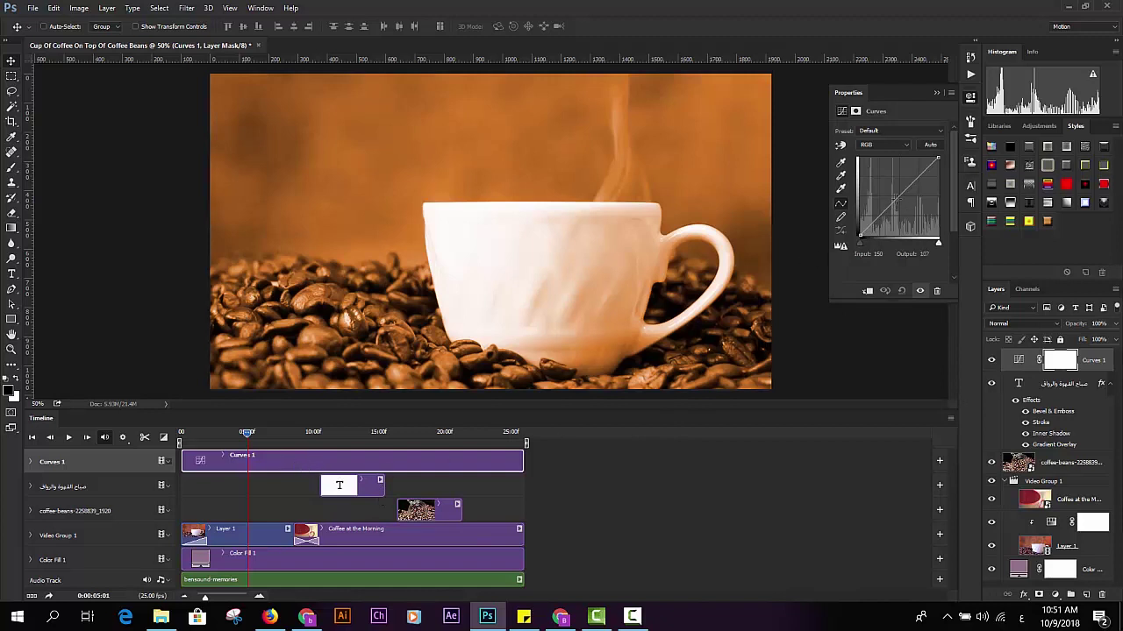
pyautogui.moveTo(895, 200); pyautogui.dragTo(925, 177)
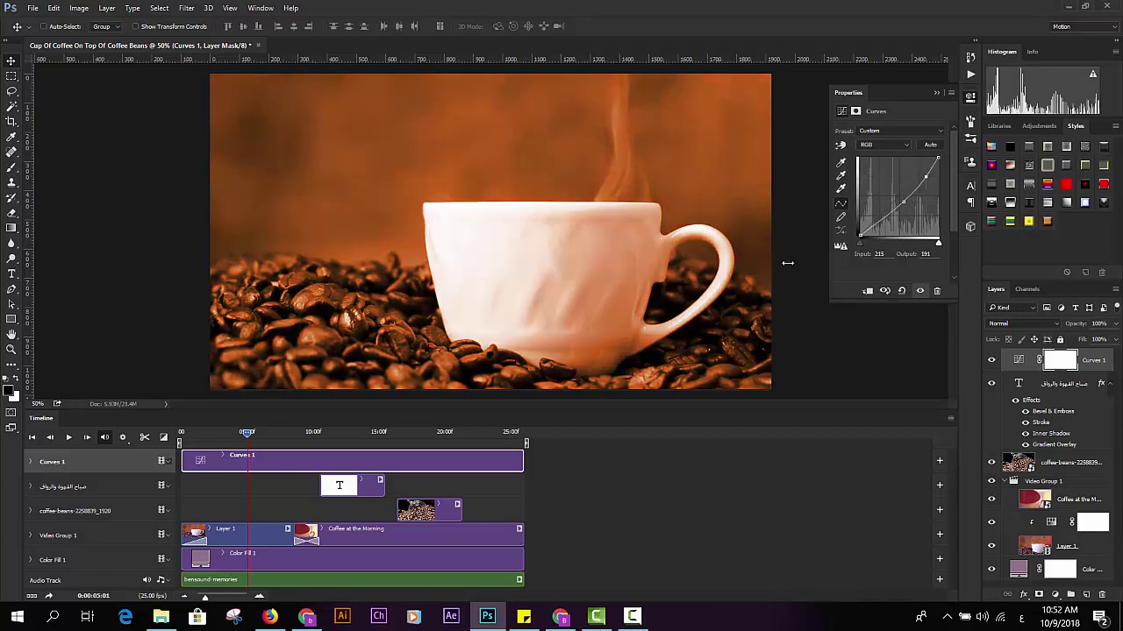
pyautogui.moveTo(251, 436); pyautogui.dragTo(329, 433)
# Toggle the Curves layer off and on to compare, ending near the 18-second beans clip.
pyautogui.click(991, 360)
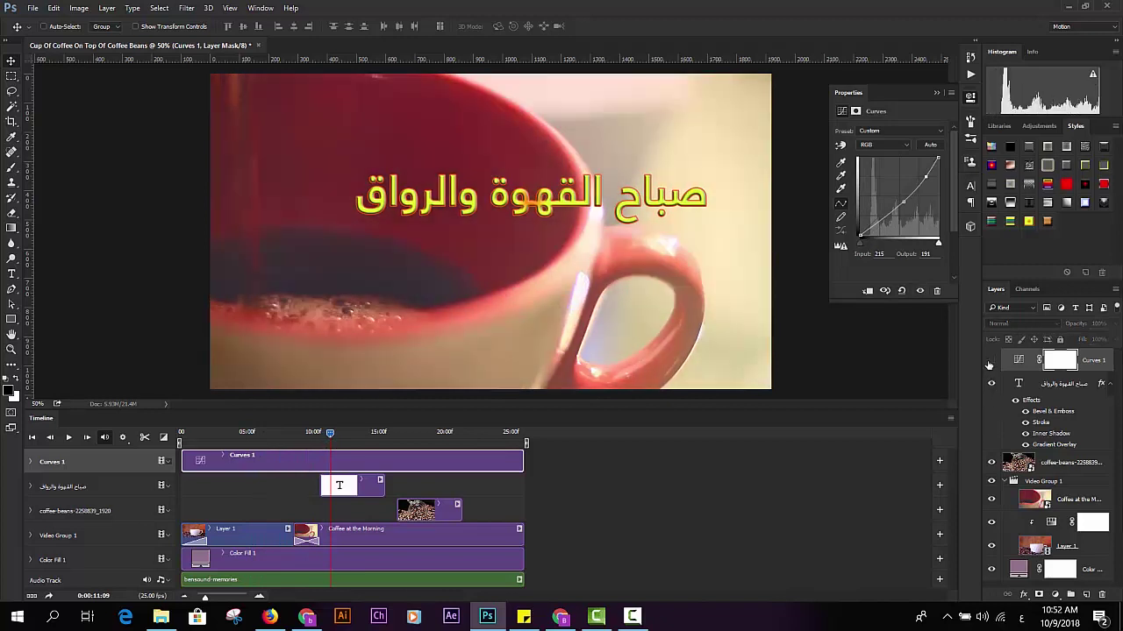
pyautogui.click(991, 360)
pyautogui.click(991, 360)
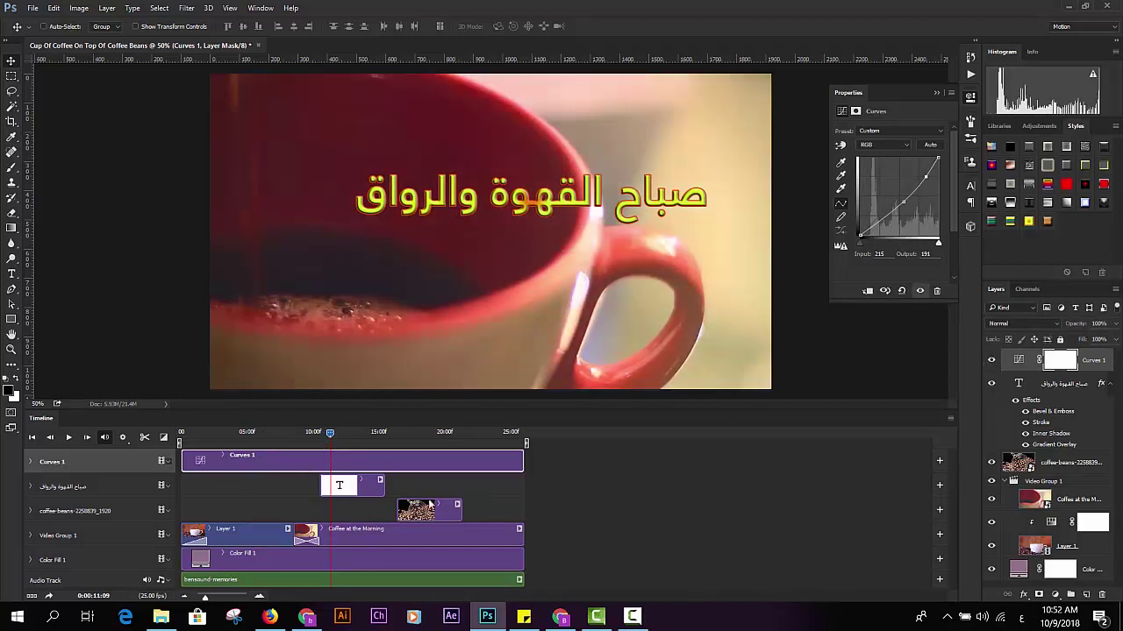
pyautogui.moveTo(339, 436); pyautogui.dragTo(424, 435)
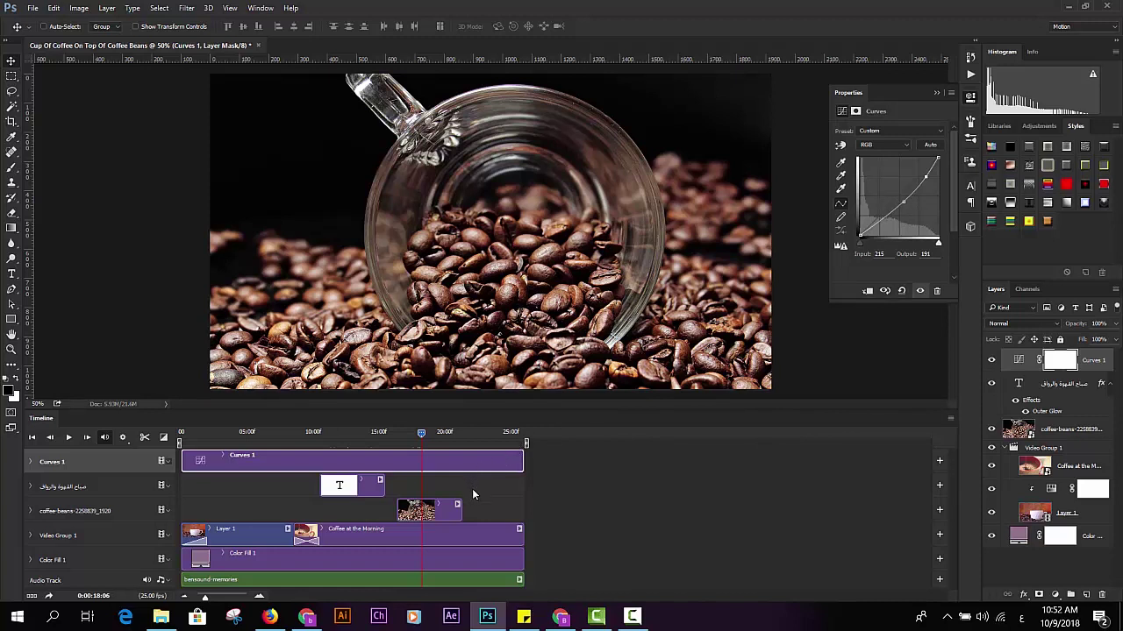
# Set the coffee-beans layer to Lighten blend mode at 66% opacity and preview it.
pyautogui.click(420, 508)
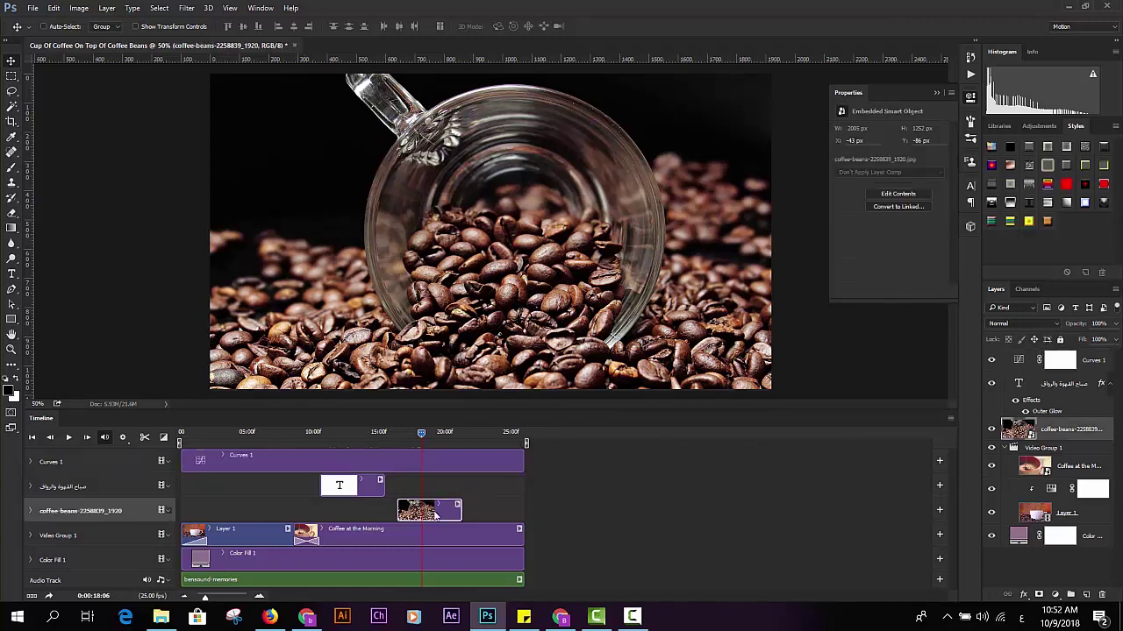
pyautogui.click(1015, 325)
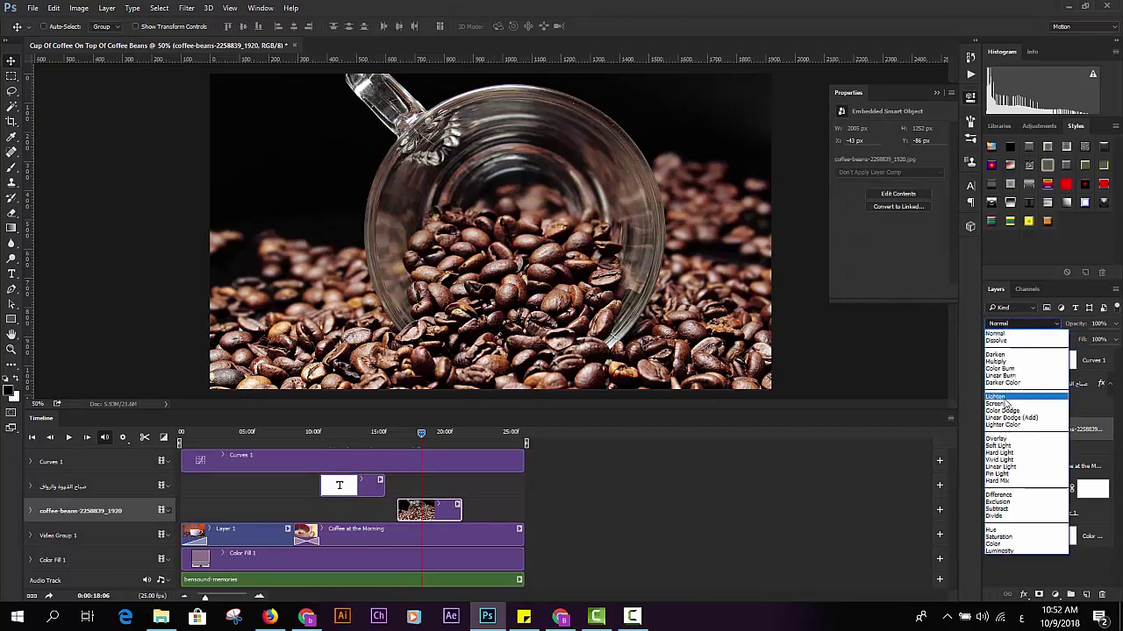
pyautogui.click(1000, 397)
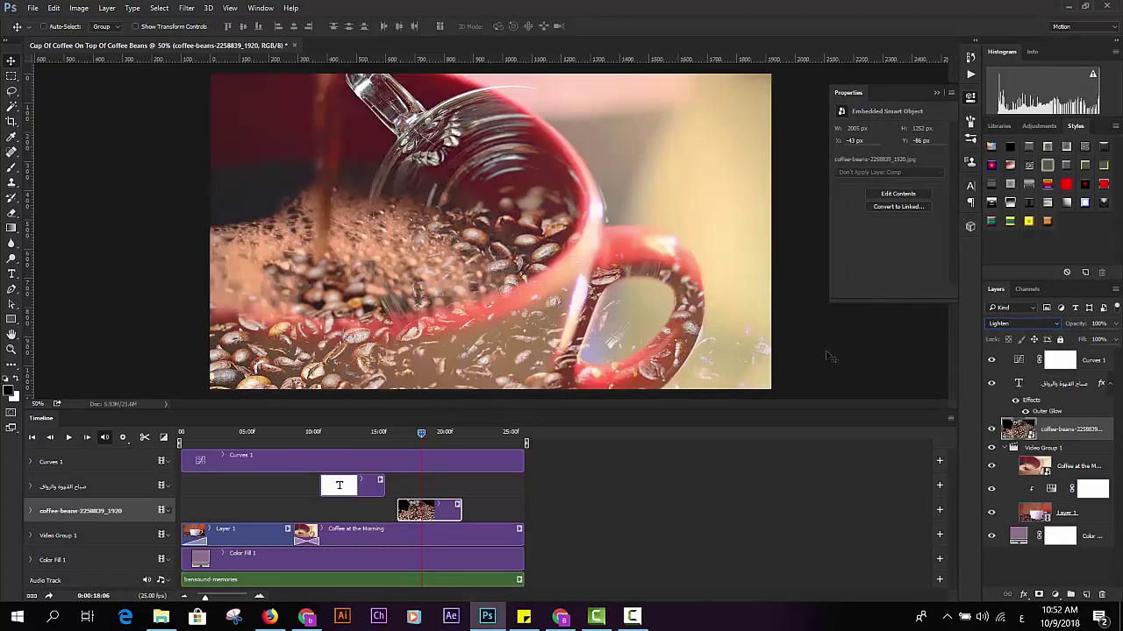
pyautogui.click(1080, 327)
pyautogui.moveTo(1079, 327); pyautogui.dragTo(1053, 330)
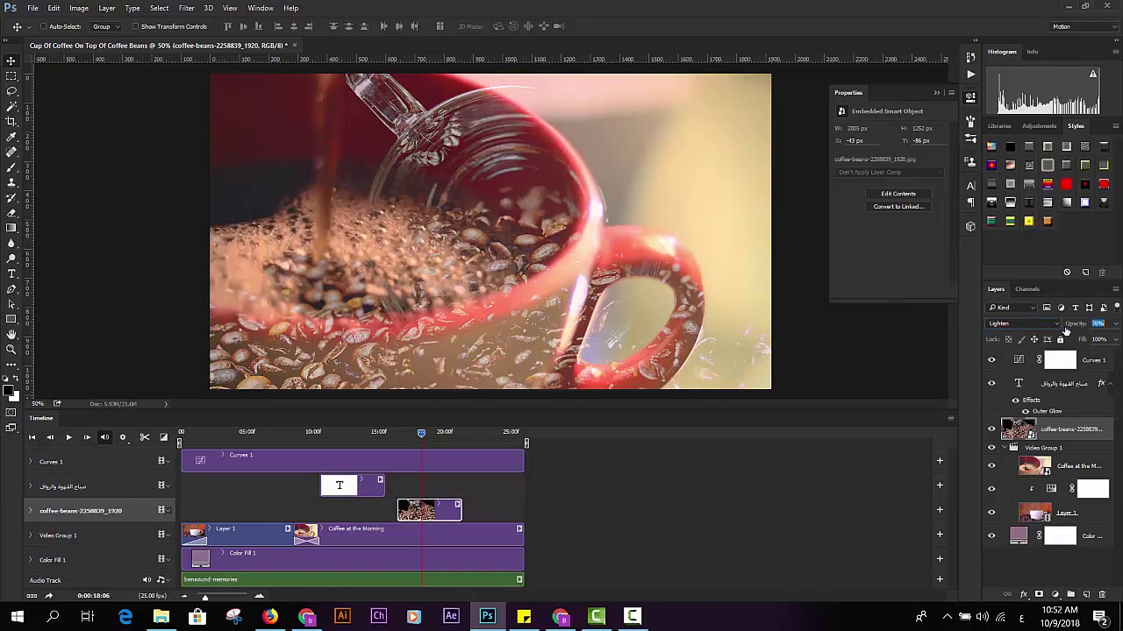
pyautogui.click(68, 436)
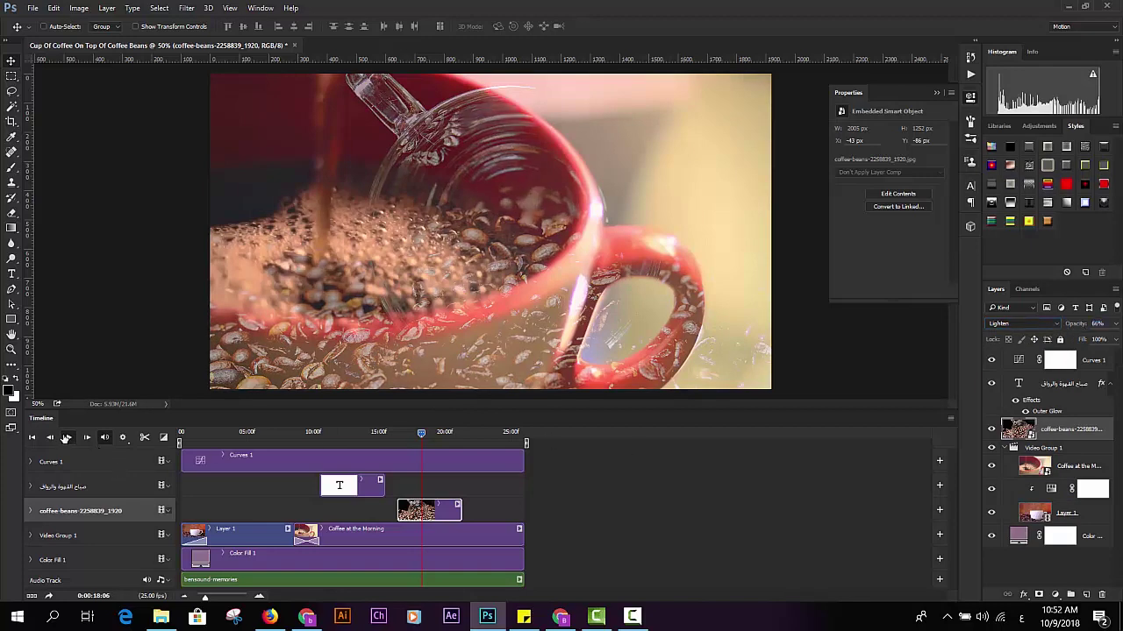
pyautogui.click(67, 436)
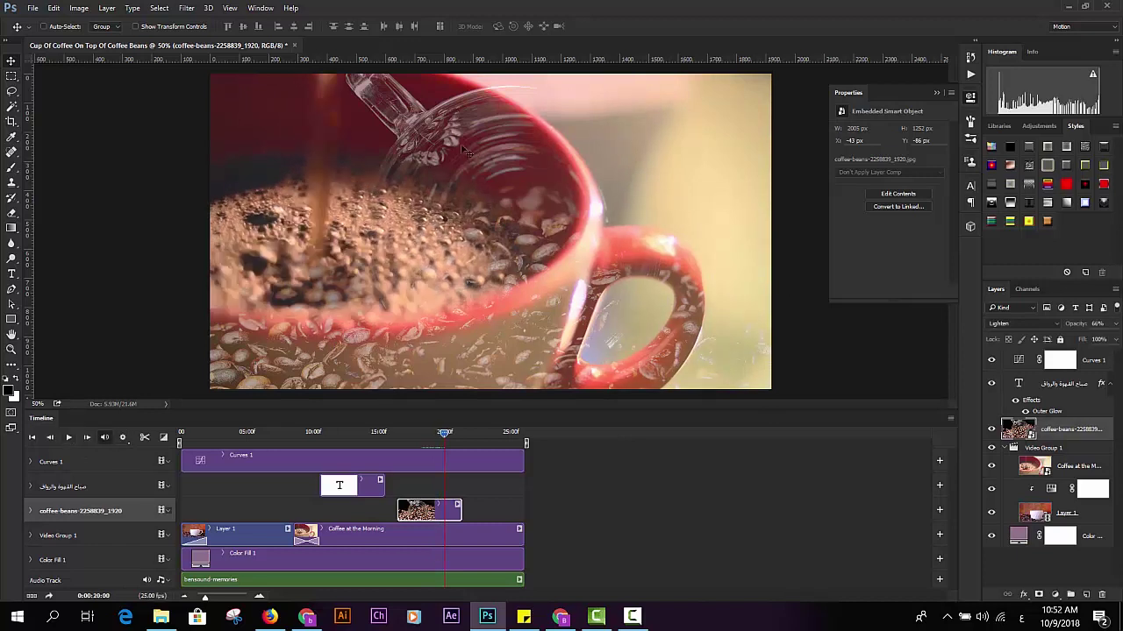
# Add a layer mask to the coffee-beans layer and set the brush to about 193 px.
pyautogui.click(1039, 595)
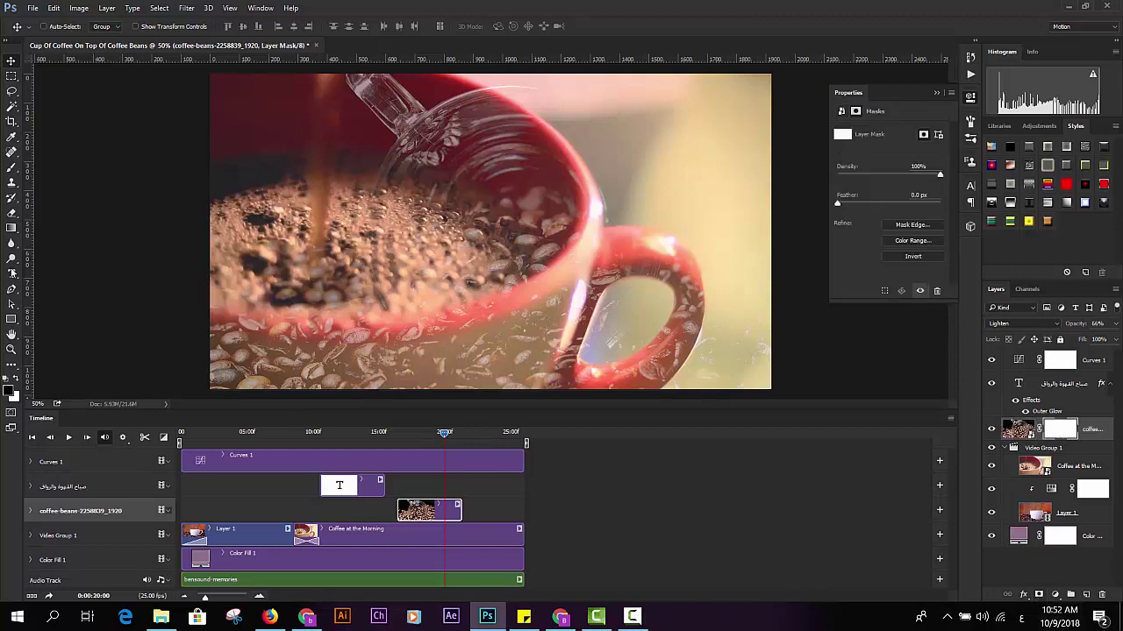
pyautogui.click(12, 172)
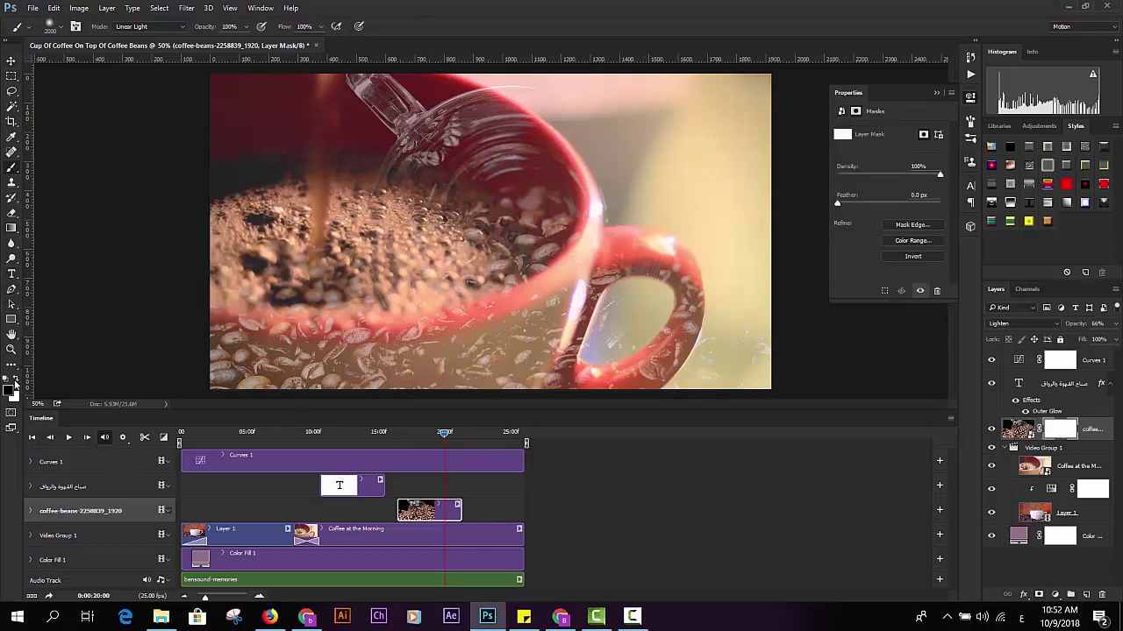
pyautogui.rightClick(449, 214)
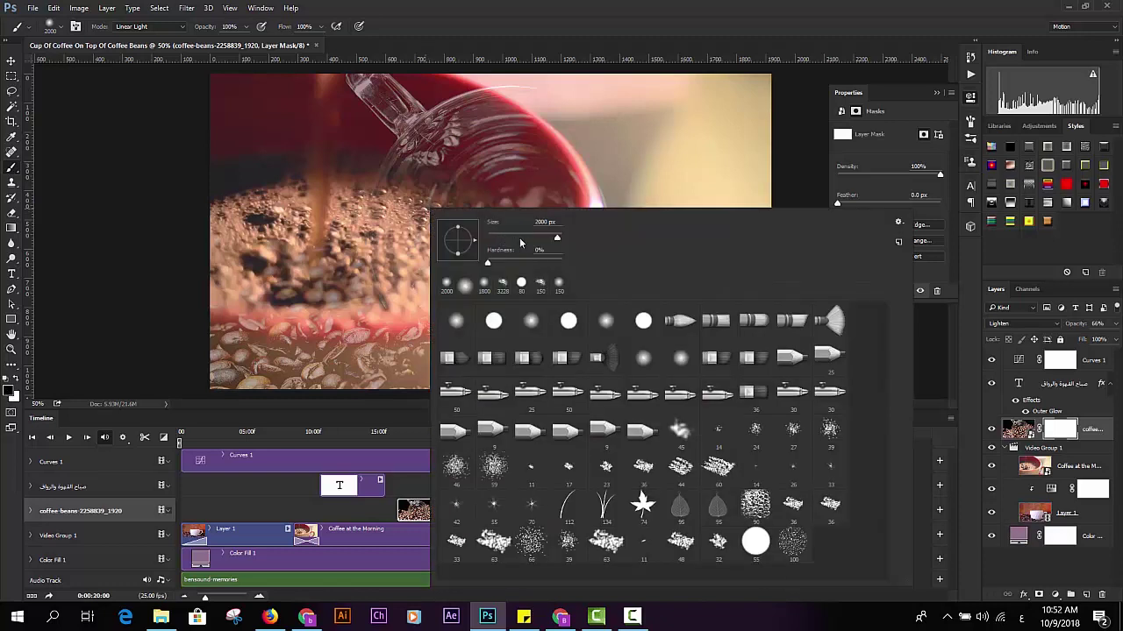
pyautogui.moveTo(554, 240); pyautogui.dragTo(505, 240)
pyautogui.click(480, 33)
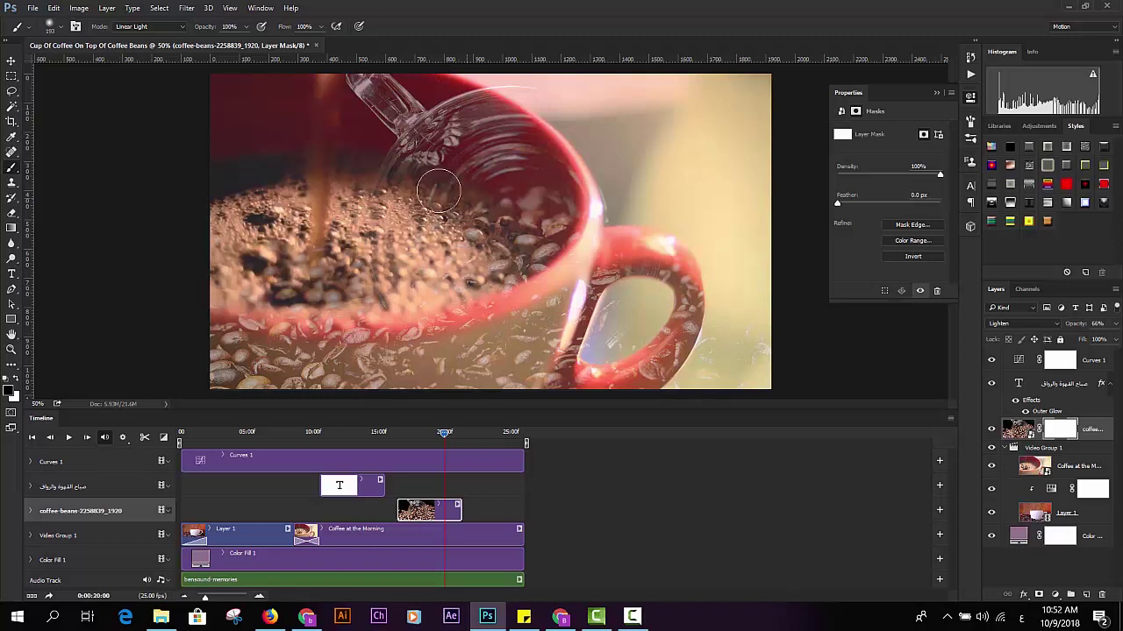
# Paint black over the cup's inner wall in the mask and preview the result at 19:19.
pyautogui.moveTo(438, 118)
pyautogui.mouseDown()
pyautogui.moveTo(399, 158)
pyautogui.moveTo(371, 100)
pyautogui.moveTo(334, 88)
pyautogui.moveTo(507, 200)
pyautogui.moveTo(579, 180)
pyautogui.moveTo(493, 233)
pyautogui.moveTo(544, 252)
pyautogui.mouseUp()
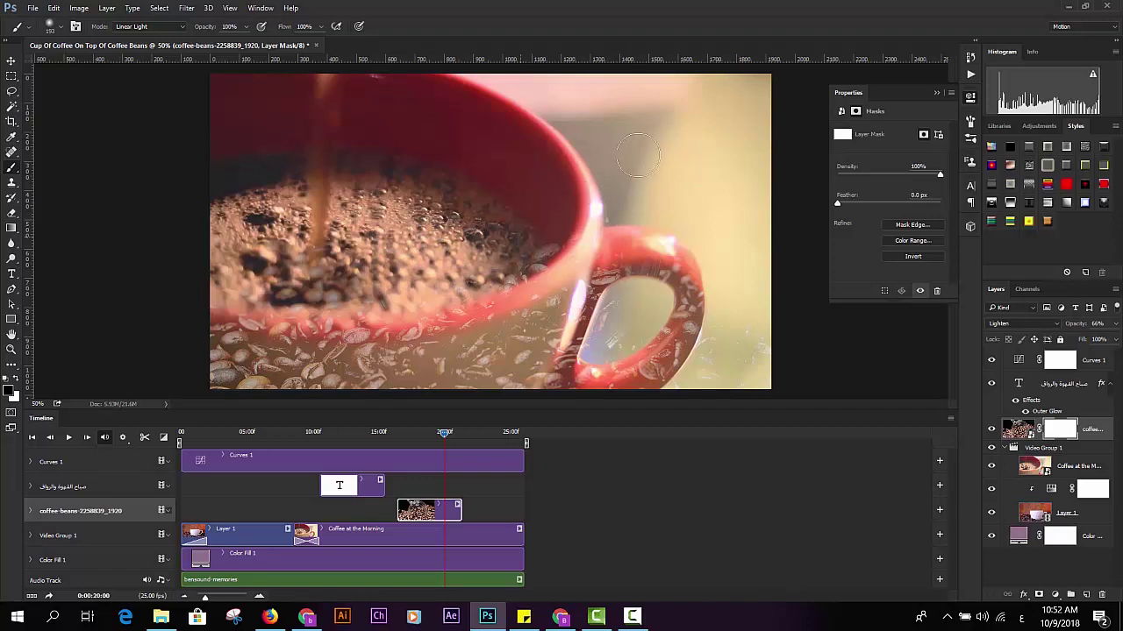
pyautogui.click(68, 438)
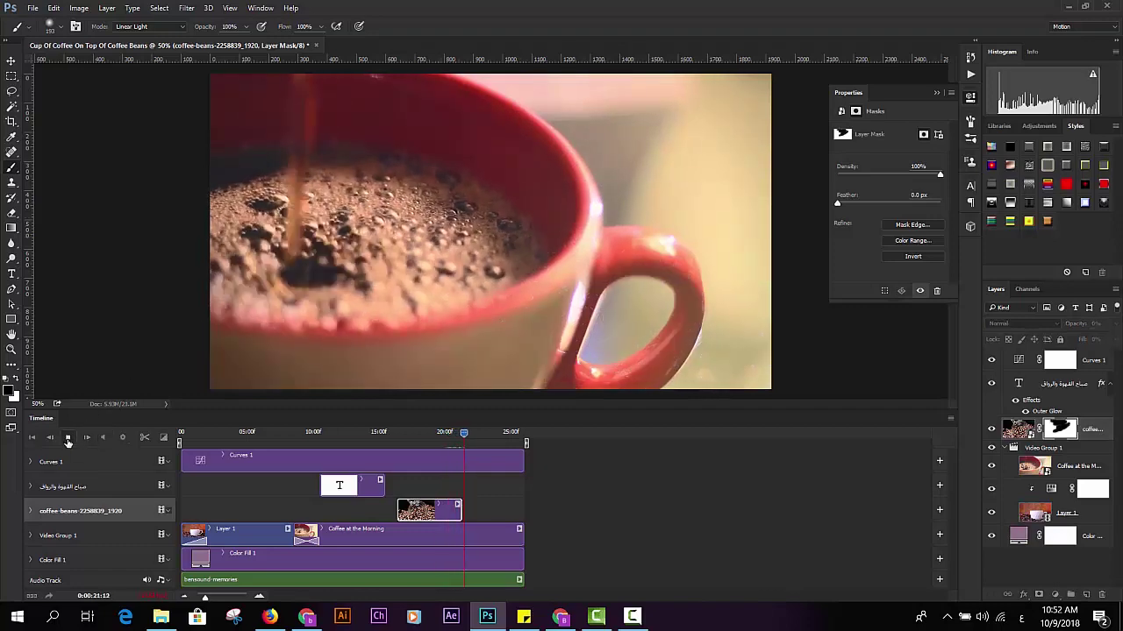
pyautogui.press('space')
pyautogui.moveTo(469, 437); pyautogui.dragTo(440, 443)
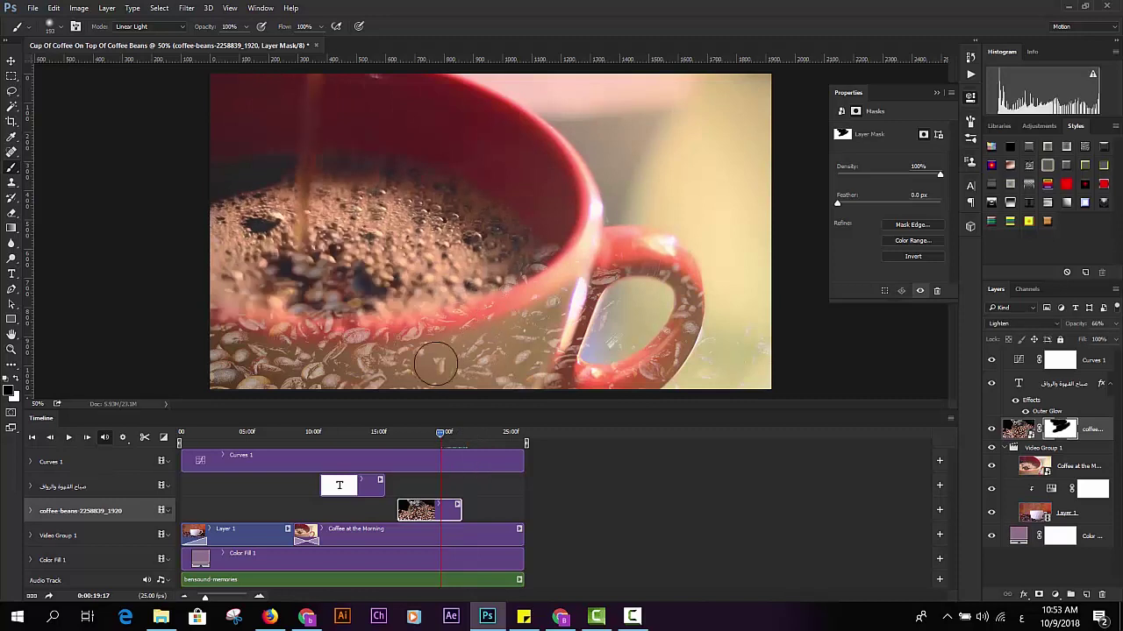
pyautogui.click(11, 61)
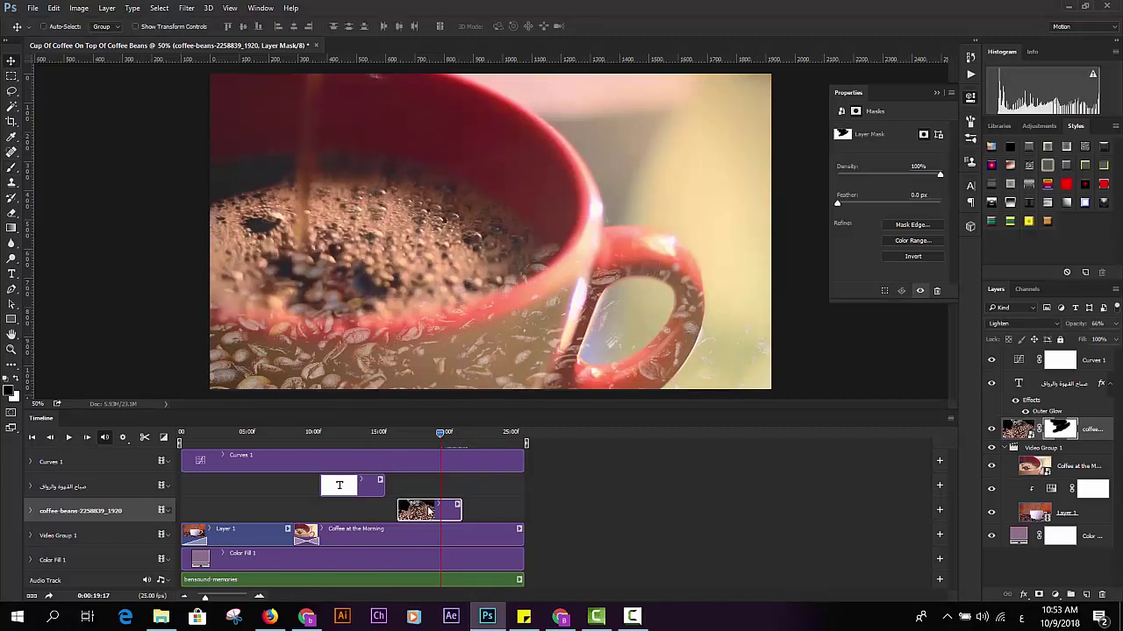
# Expand the coffee-beans track and set its first Transform keyframe at 17:09.
pyautogui.click(29, 510)
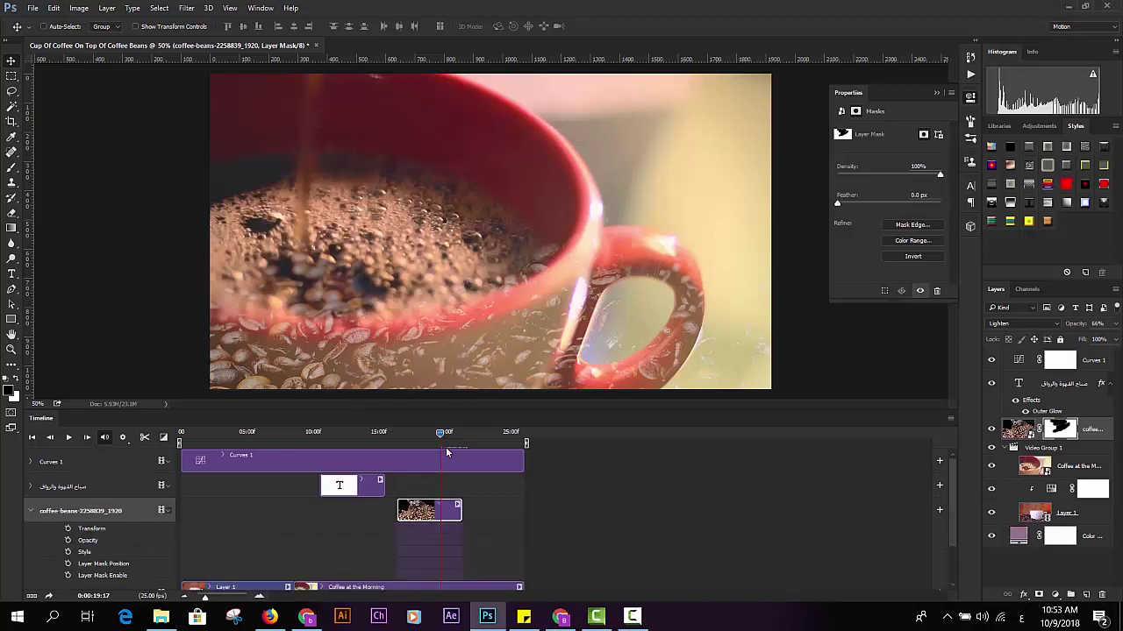
pyautogui.moveTo(430, 435); pyautogui.dragTo(409, 435)
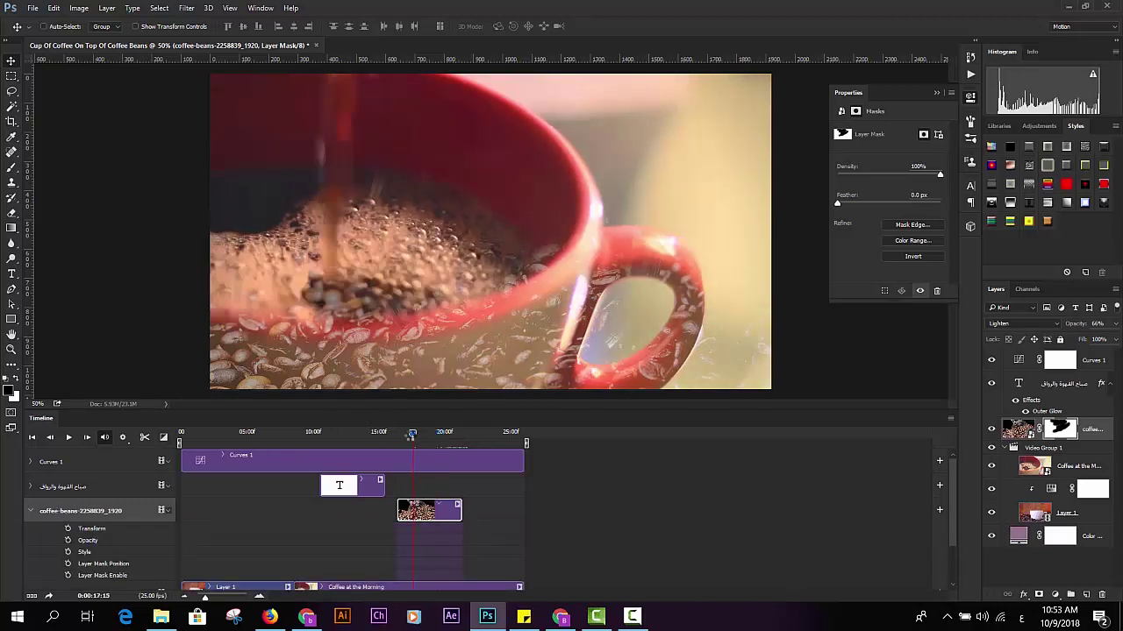
pyautogui.moveTo(77, 591); pyautogui.dragTo(74, 591)
pyautogui.click(68, 529)
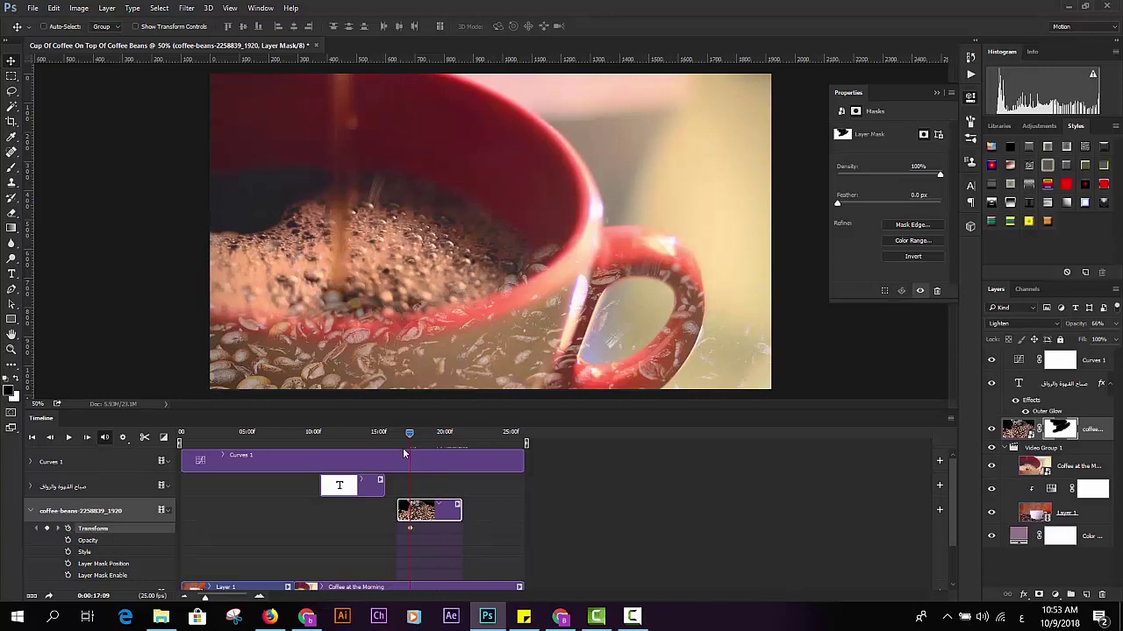
# At 20:05, scale the beans clip up proportionally with Free Transform and commit the keyframe.
pyautogui.moveTo(414, 436); pyautogui.dragTo(446, 434)
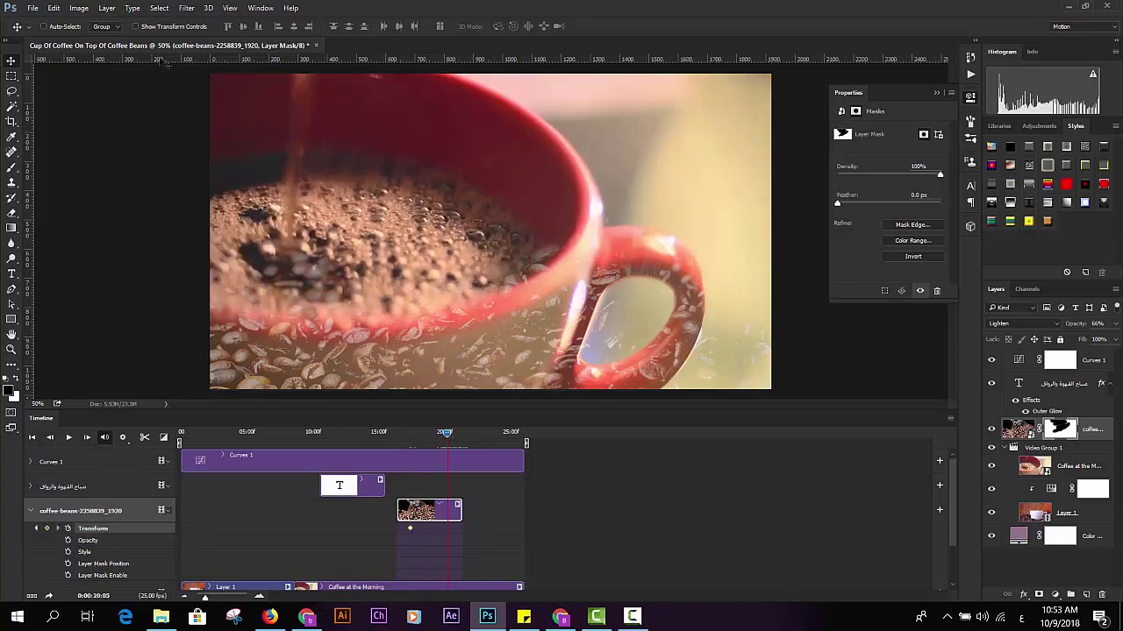
pyautogui.click(54, 8)
pyautogui.click(88, 295)
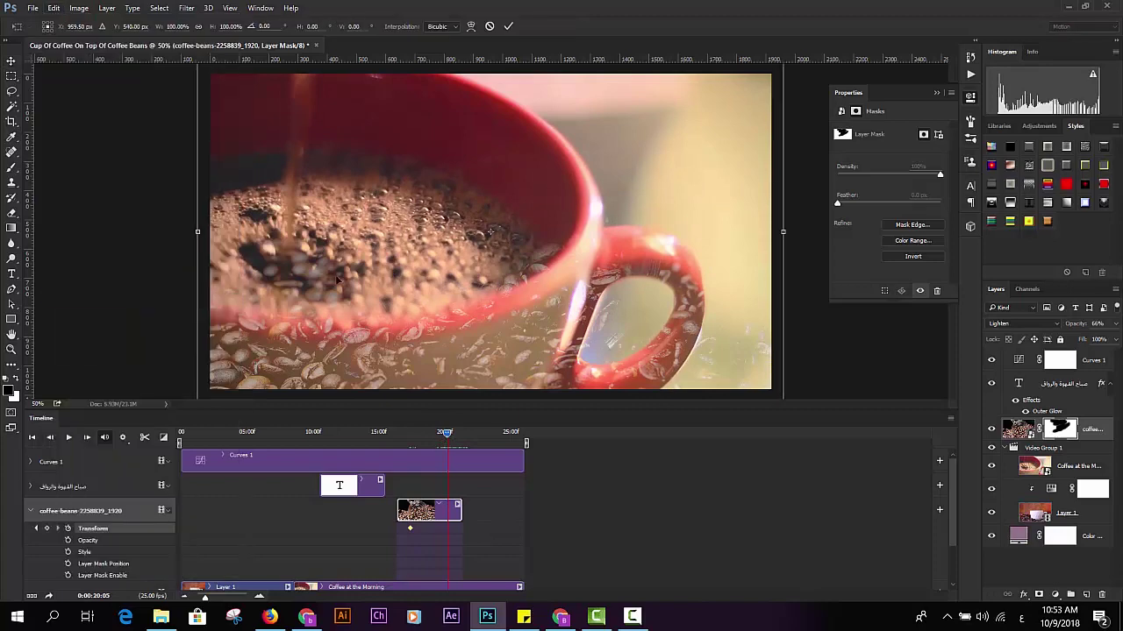
pyautogui.hotkey('ctrl', '0')
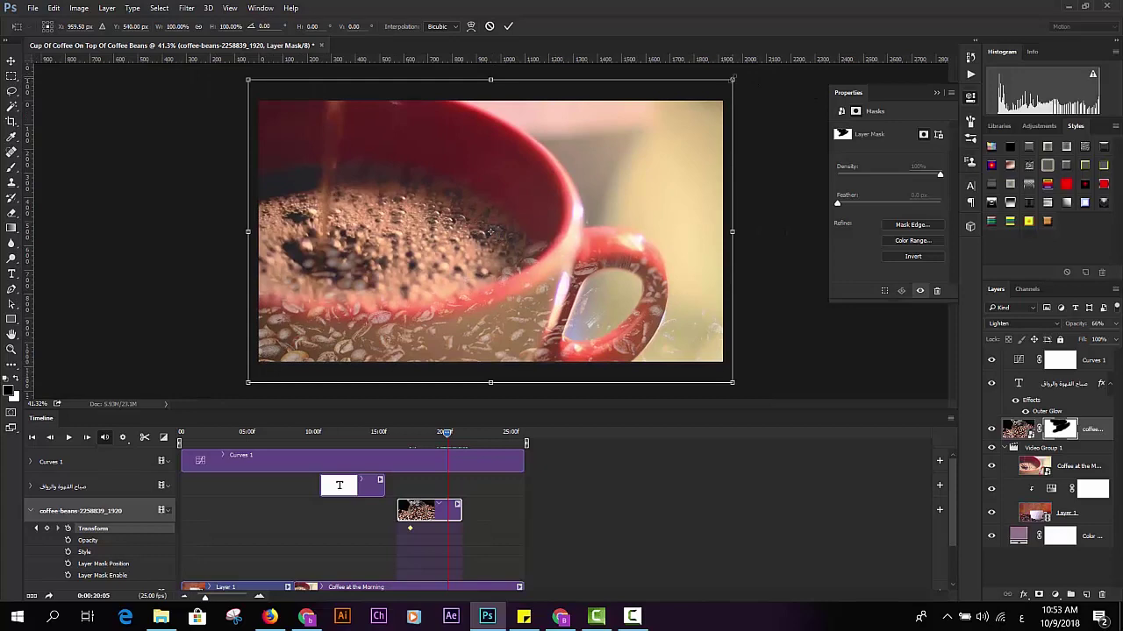
pyautogui.moveTo(732, 79); pyautogui.dragTo(816, 20)
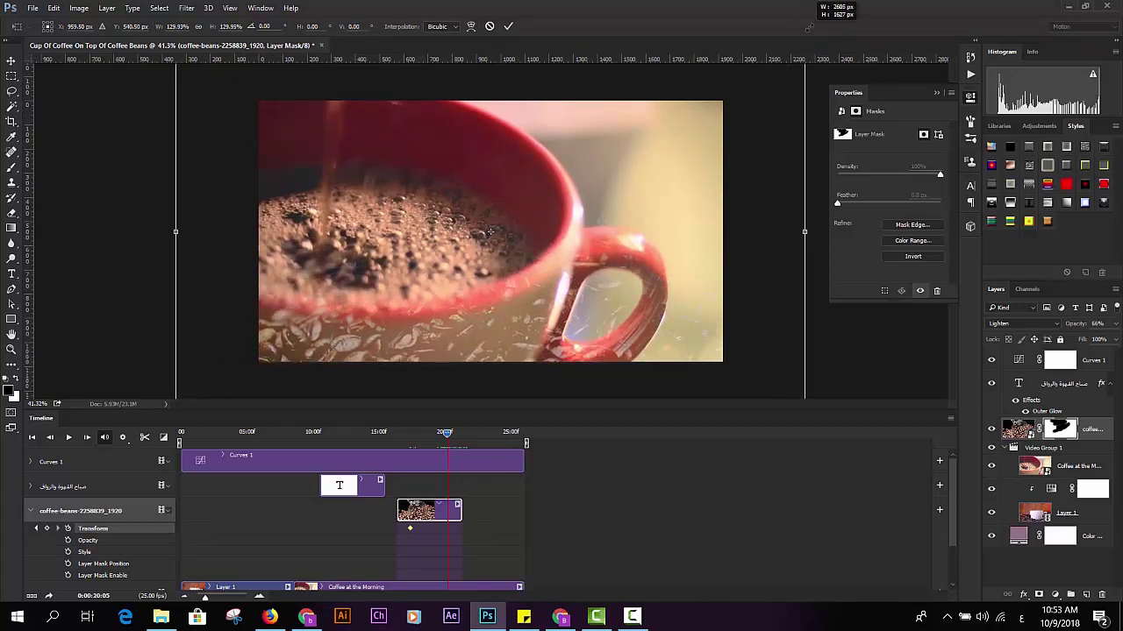
pyautogui.press('Return')
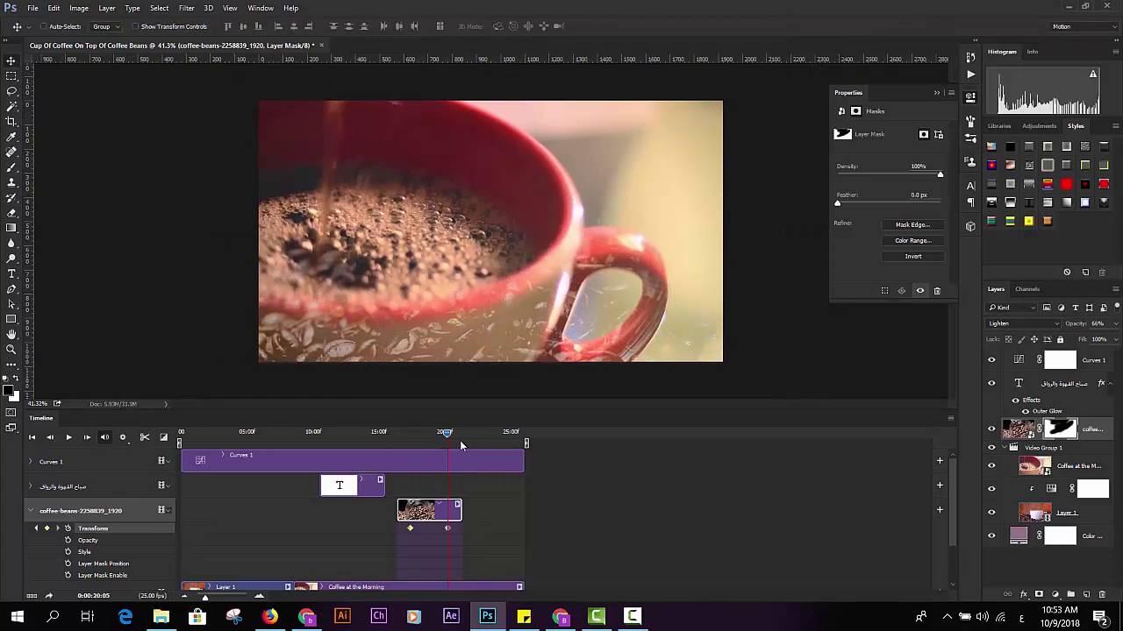
# Preview the growth animation from 16:02 to 19:22, then collapse the track.
pyautogui.moveTo(462, 447); pyautogui.dragTo(390, 447)
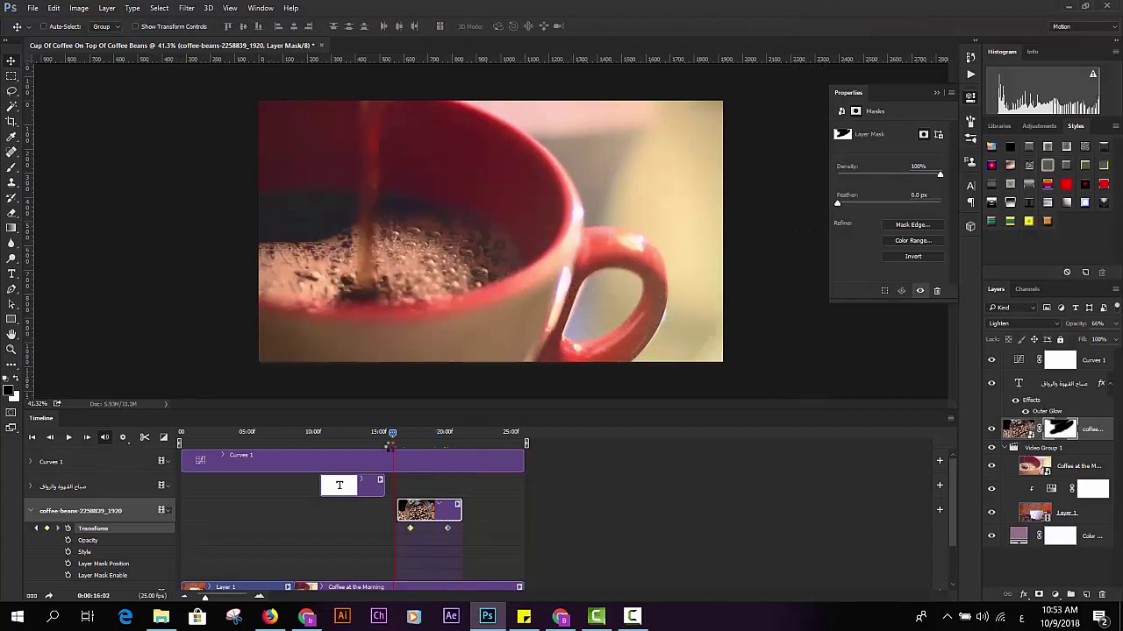
pyautogui.click(68, 438)
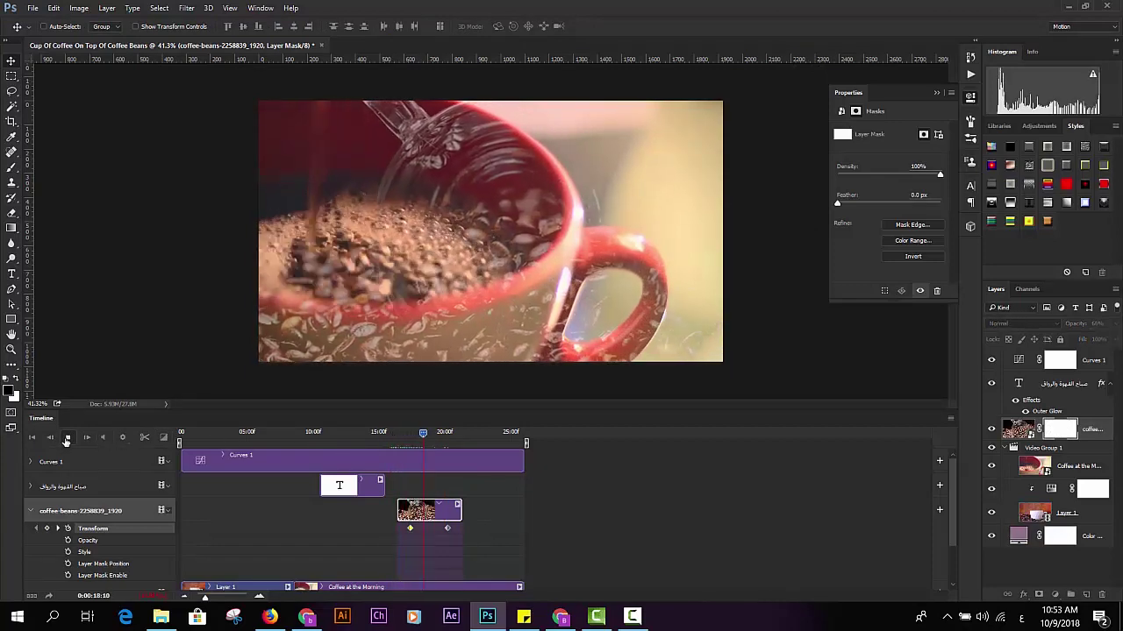
pyautogui.click(68, 439)
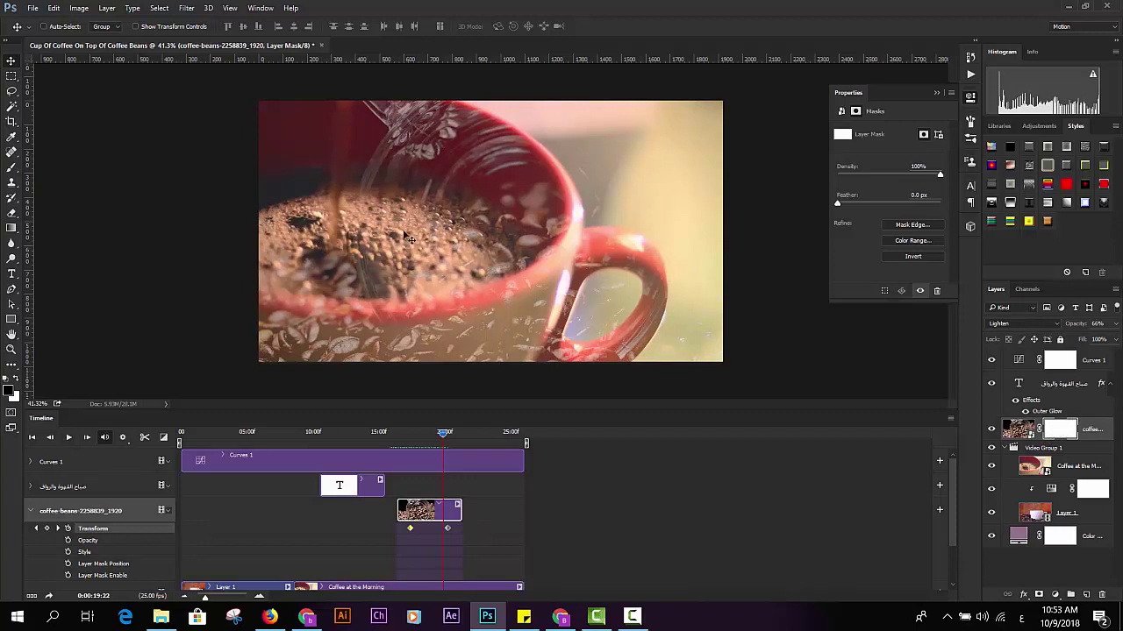
pyautogui.click(33, 512)
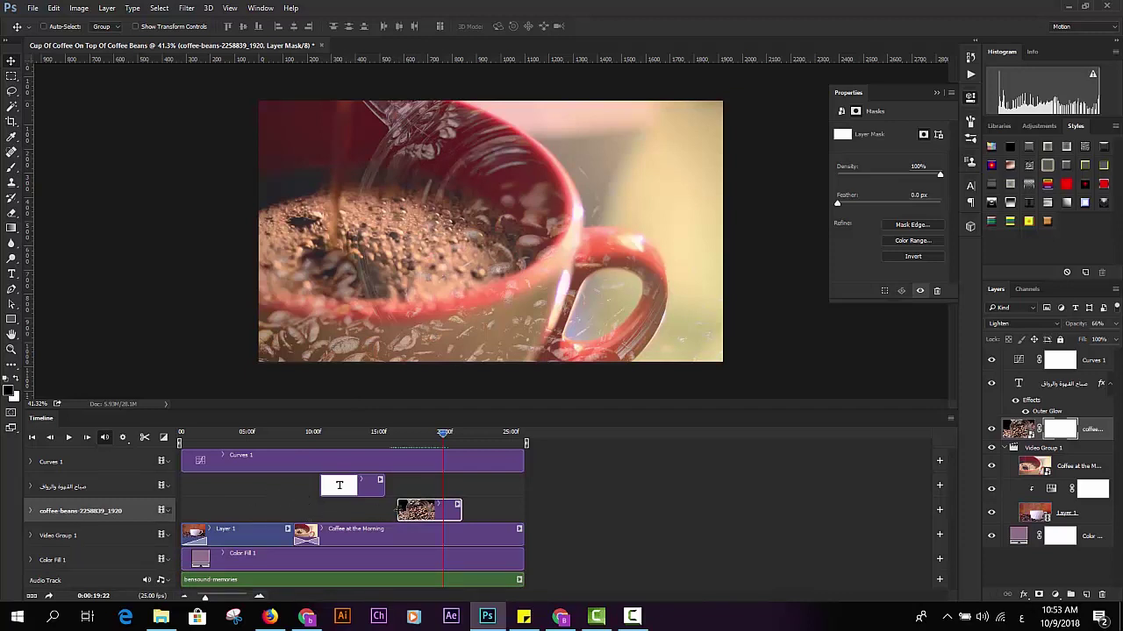
# Convert the Coffee at the Morning layer to a smart object and trim its end back to 26 seconds.
pyautogui.click(390, 539)
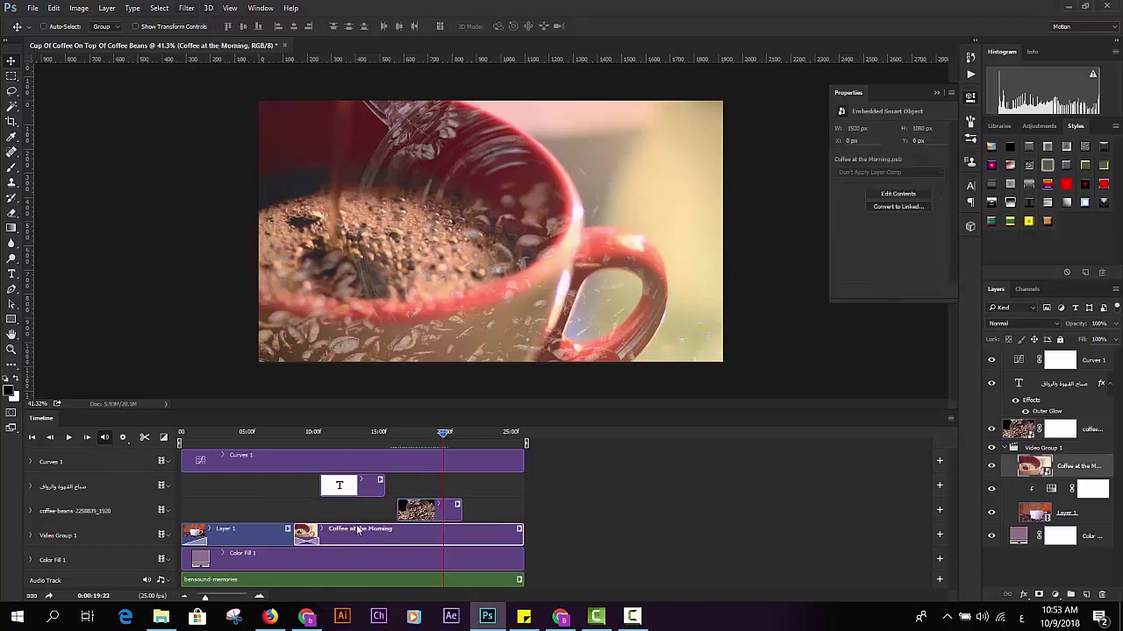
pyautogui.rightClick(358, 529)
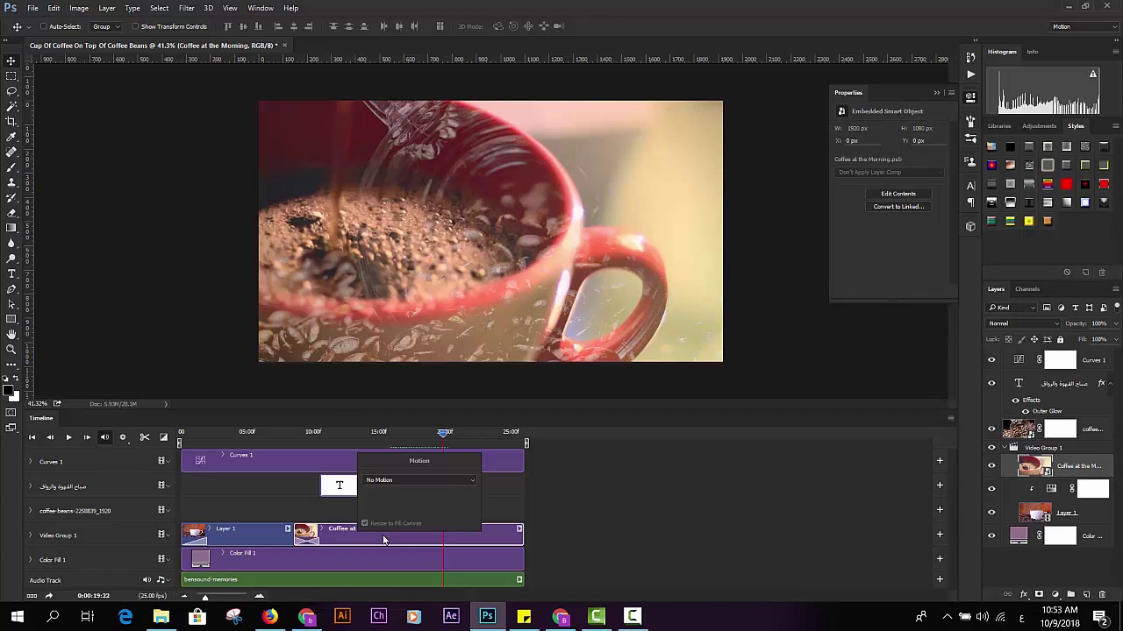
pyautogui.click(513, 549)
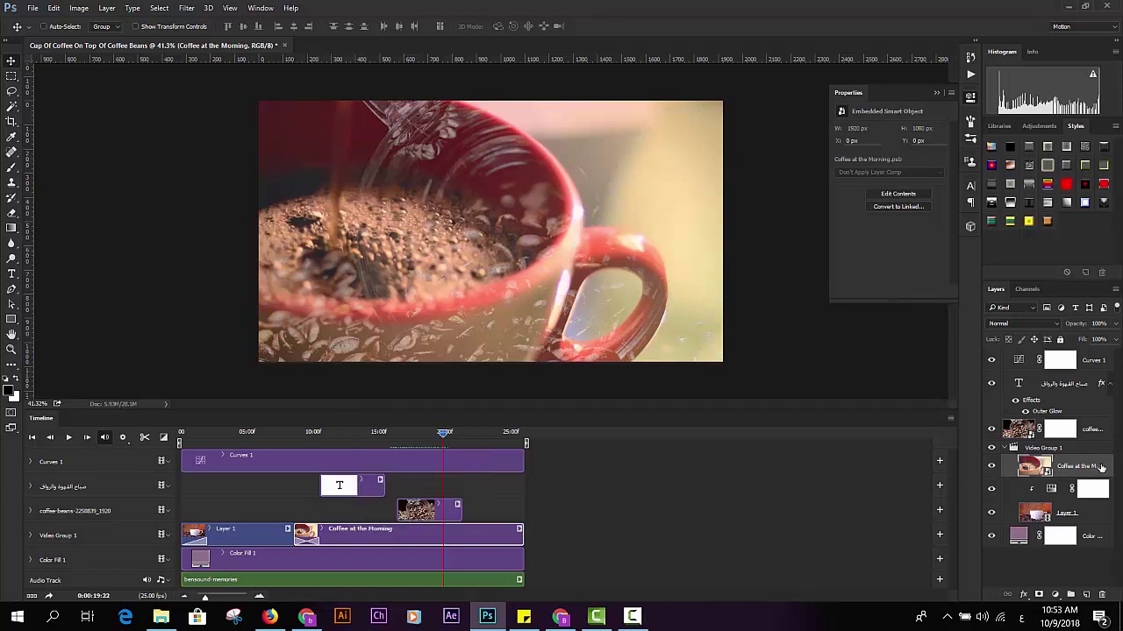
pyautogui.rightClick(1104, 471)
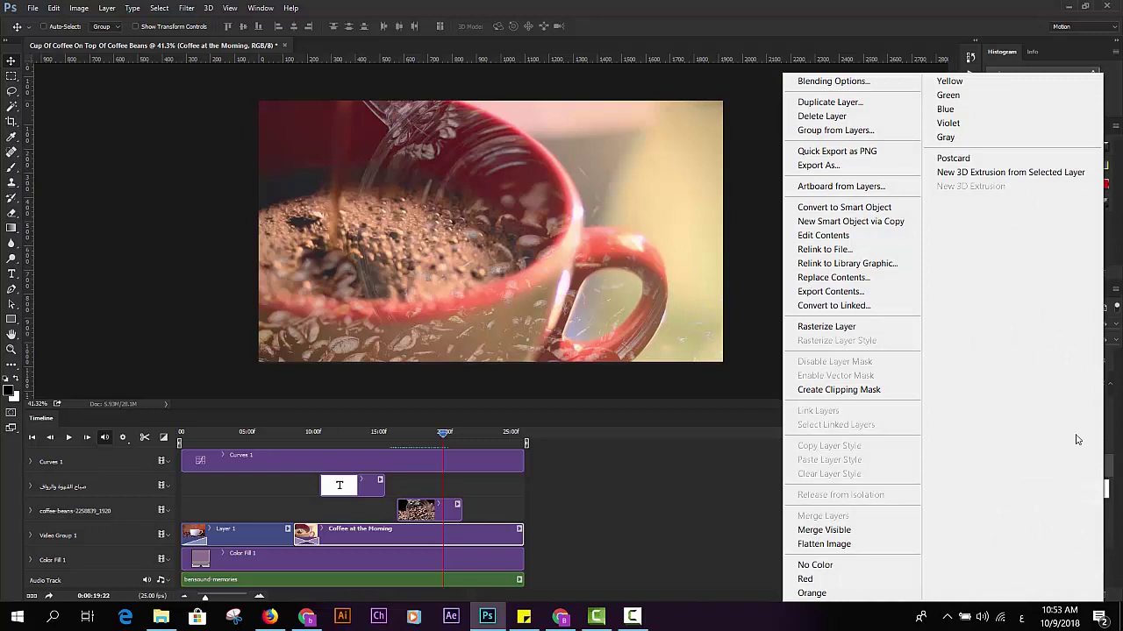
pyautogui.click(857, 207)
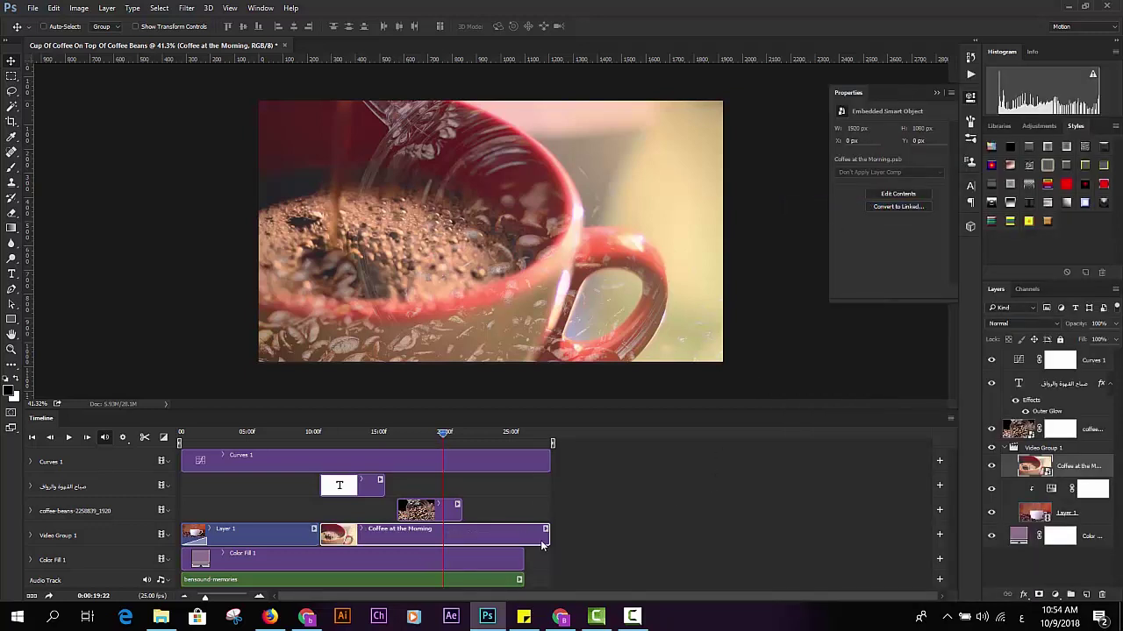
pyautogui.moveTo(537, 535); pyautogui.dragTo(522, 535)
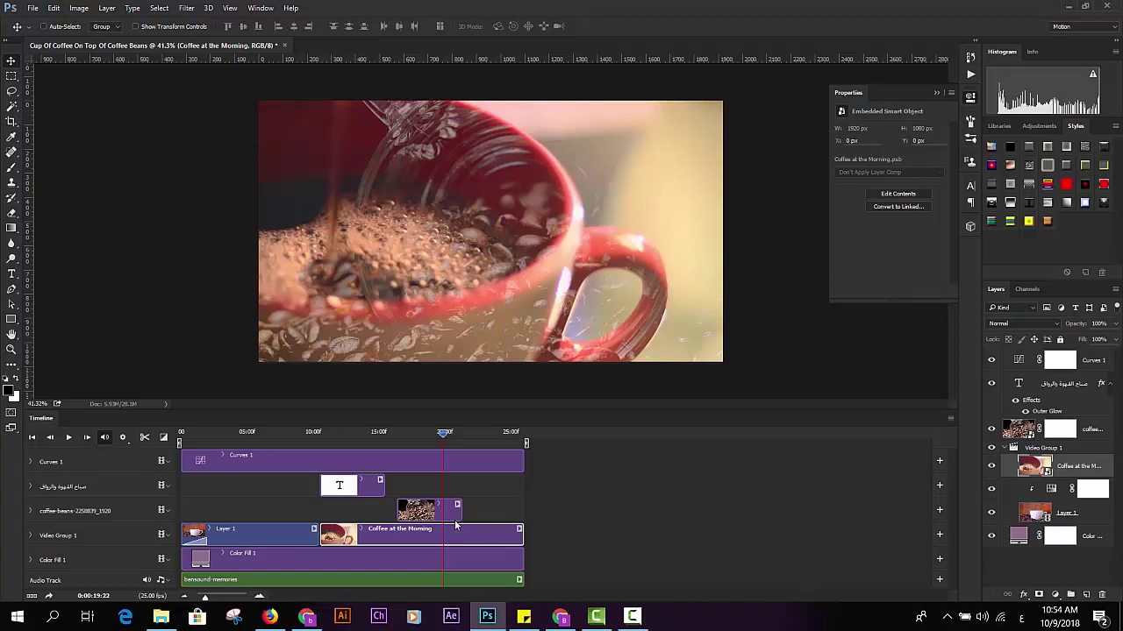
# Apply Filter Gallery's Artistic > Colored Pencil with Stroke Pressure 3 to Coffee at the Morning.
pyautogui.click(187, 8)
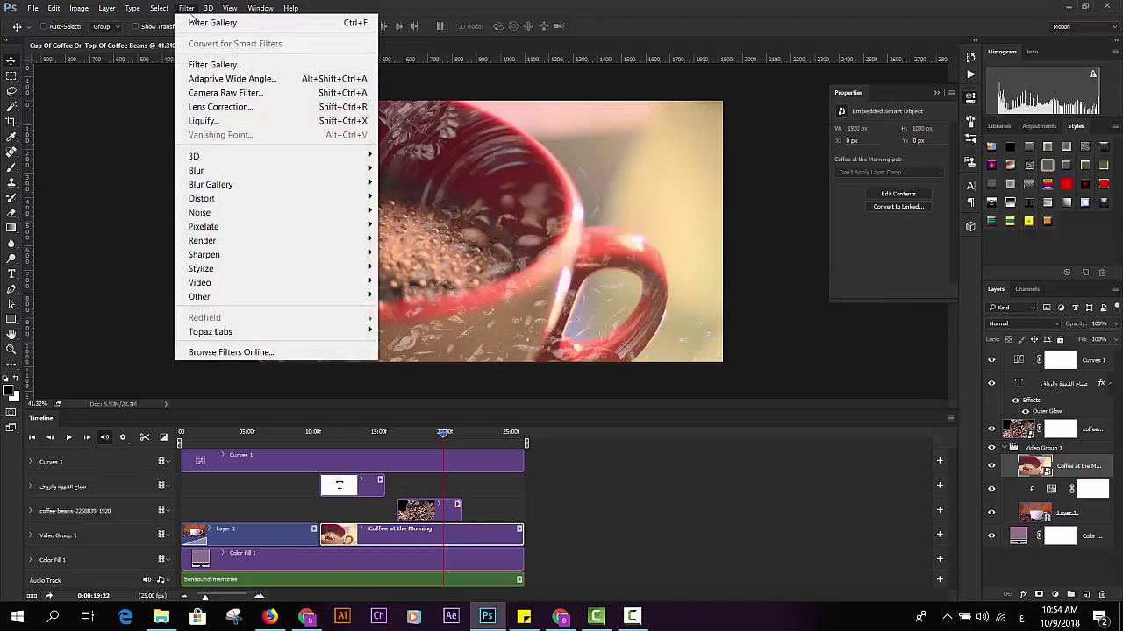
pyautogui.click(215, 67)
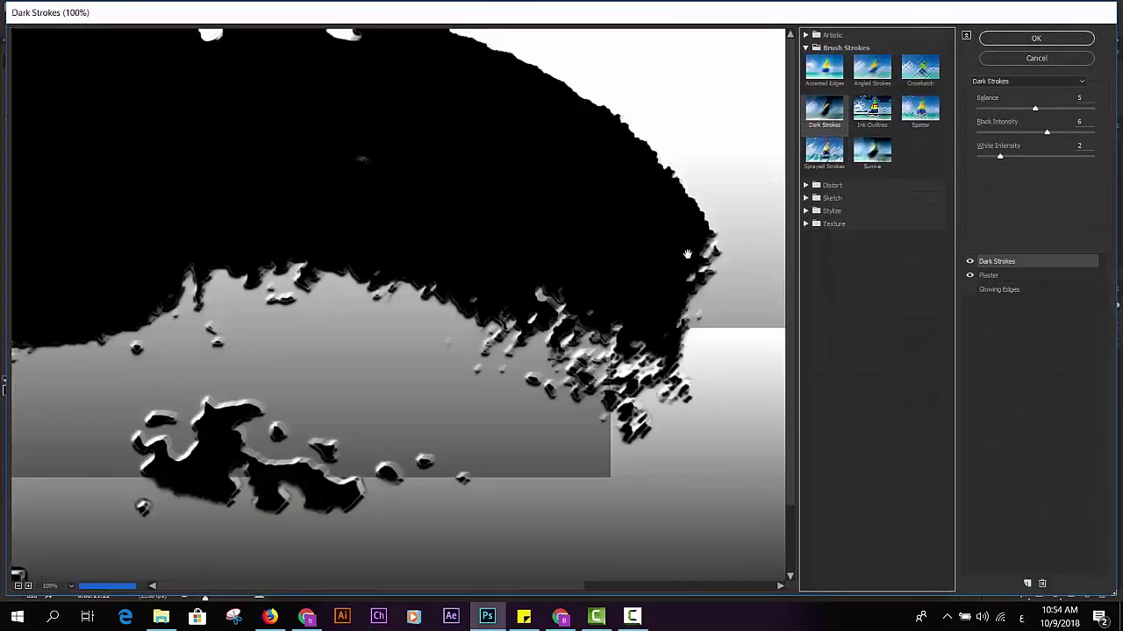
pyautogui.click(19, 586)
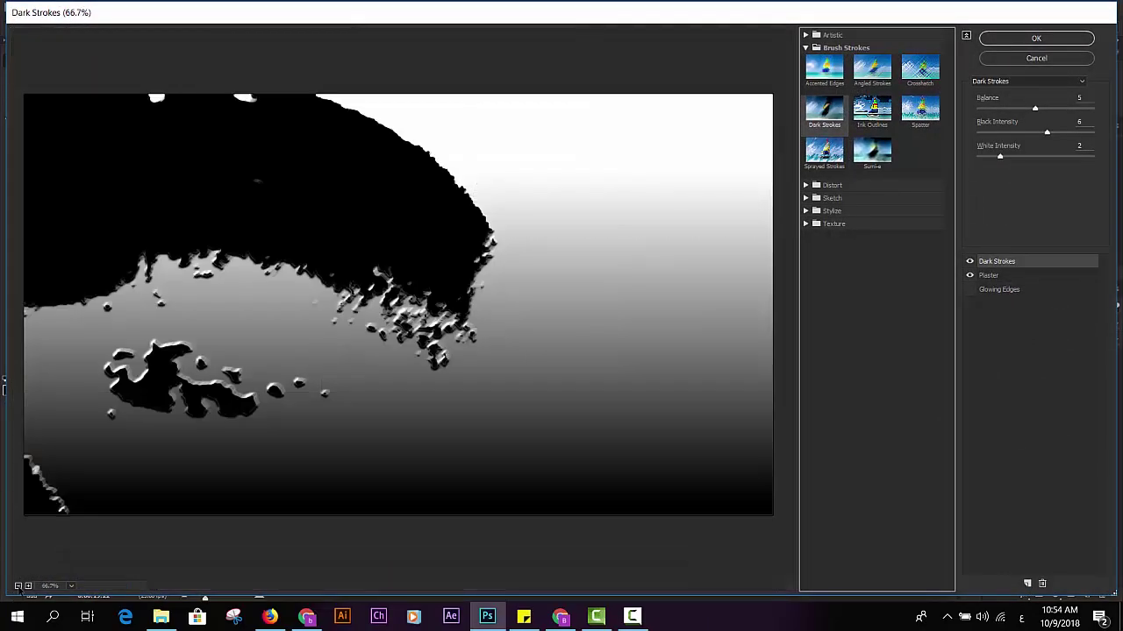
pyautogui.click(820, 48)
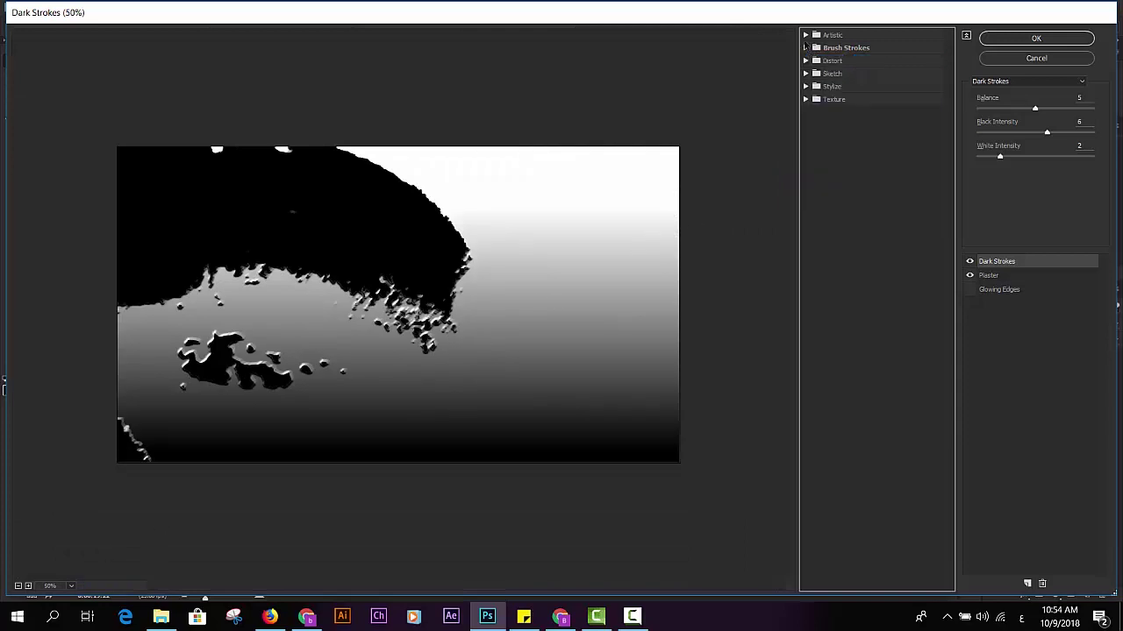
pyautogui.click(829, 61)
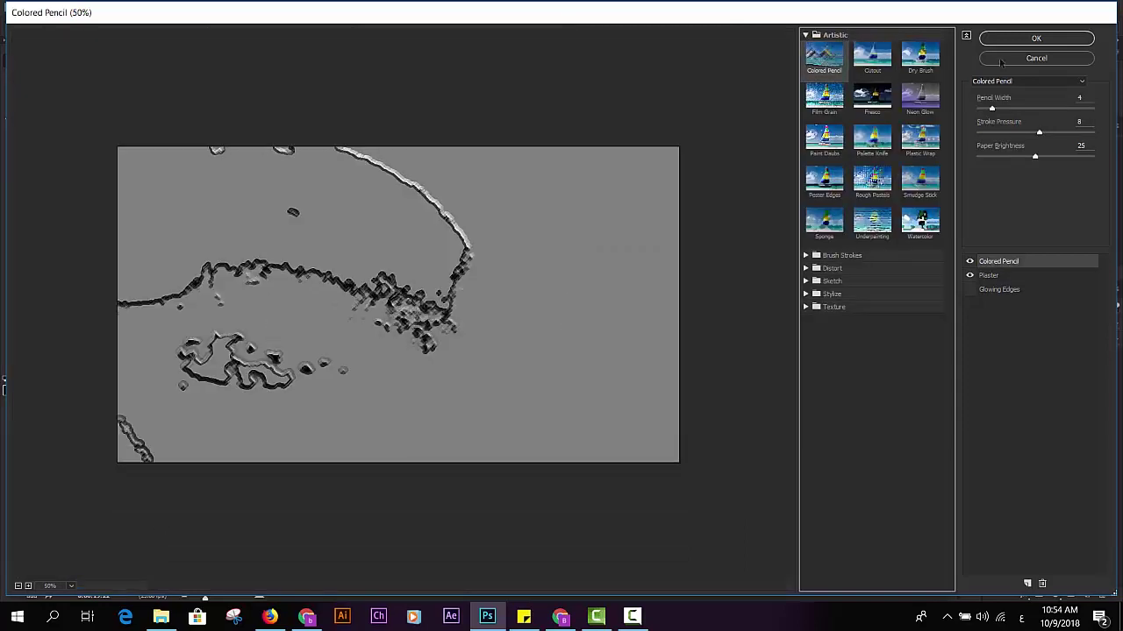
pyautogui.moveTo(1039, 132); pyautogui.dragTo(999, 132)
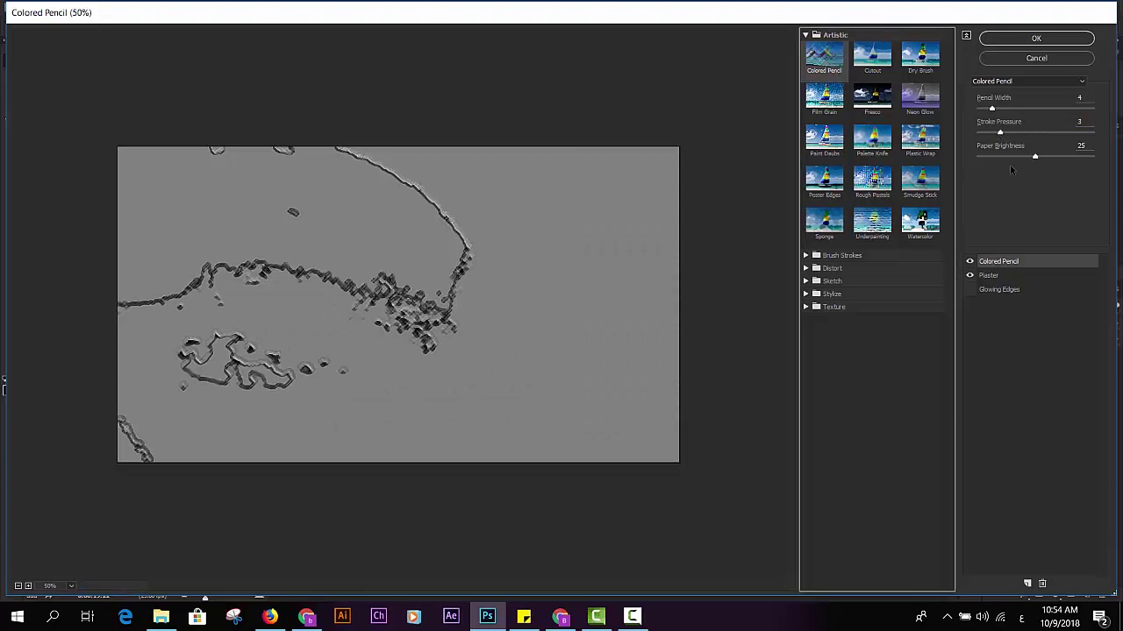
pyautogui.click(1036, 40)
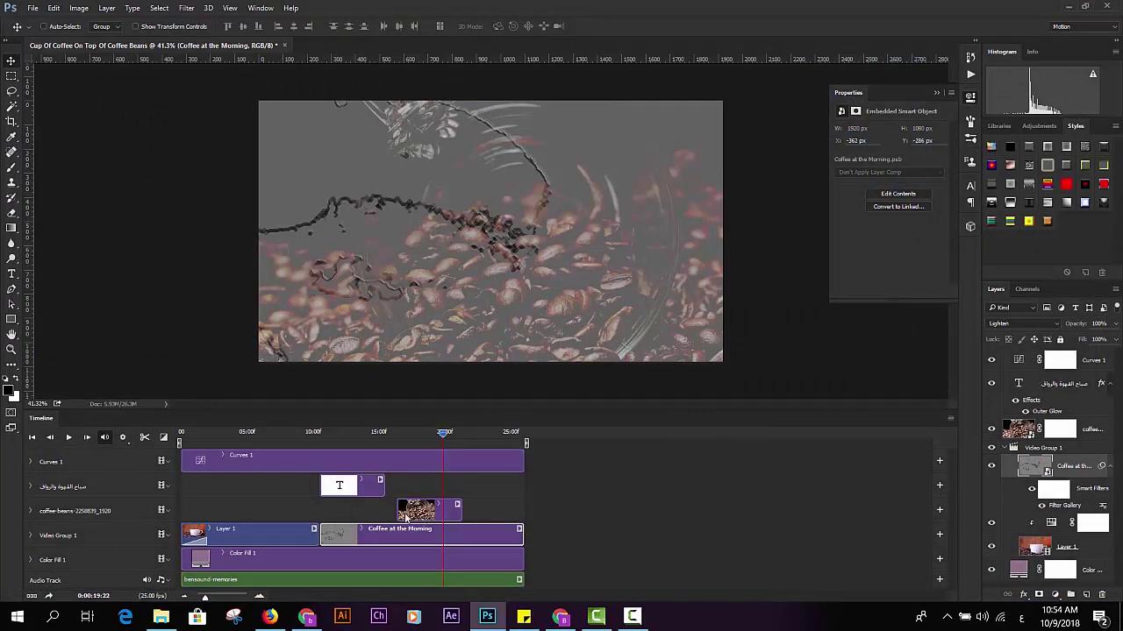
# Shift the coffee-beans clip earlier and preview the filtered Coffee at the Morning clip.
pyautogui.moveTo(403, 511); pyautogui.dragTo(365, 511)
pyautogui.click(471, 538)
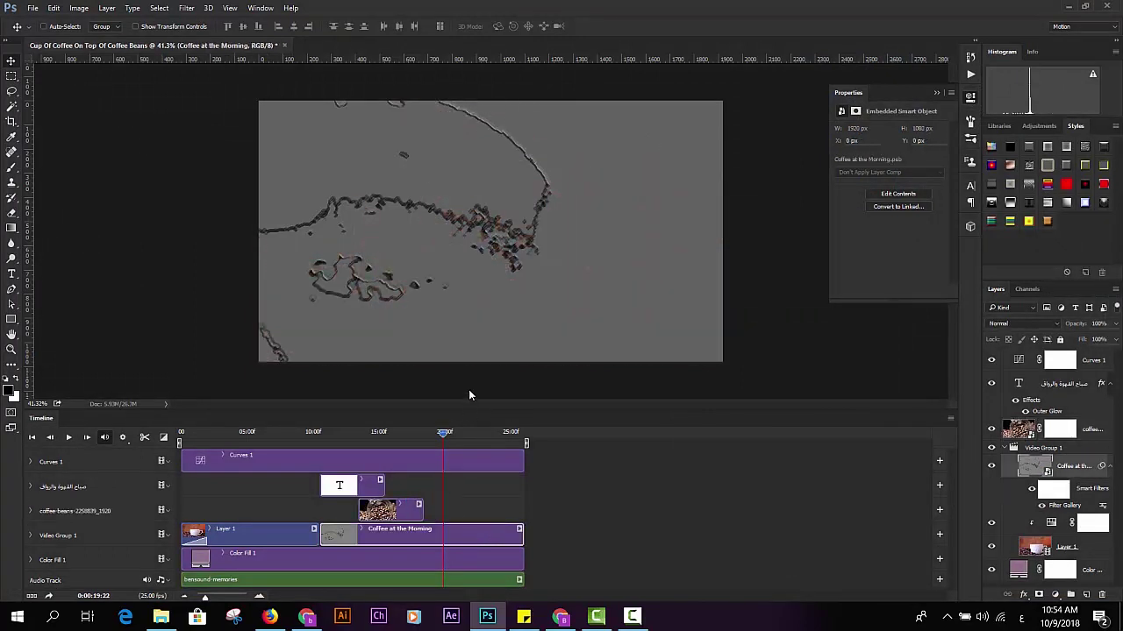
pyautogui.click(69, 437)
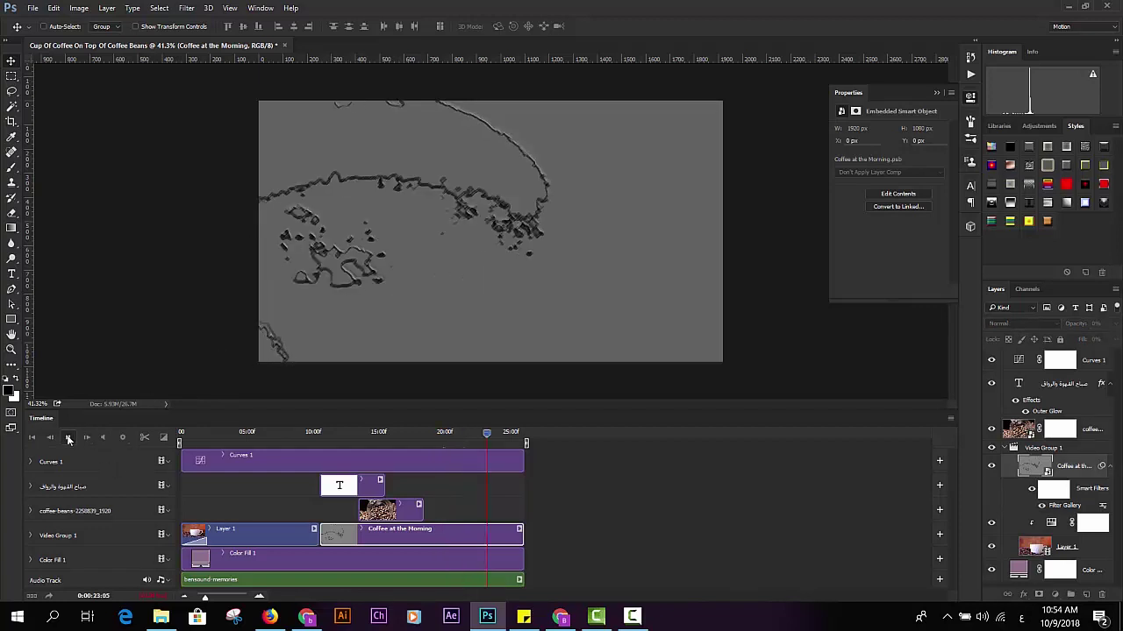
pyautogui.click(69, 439)
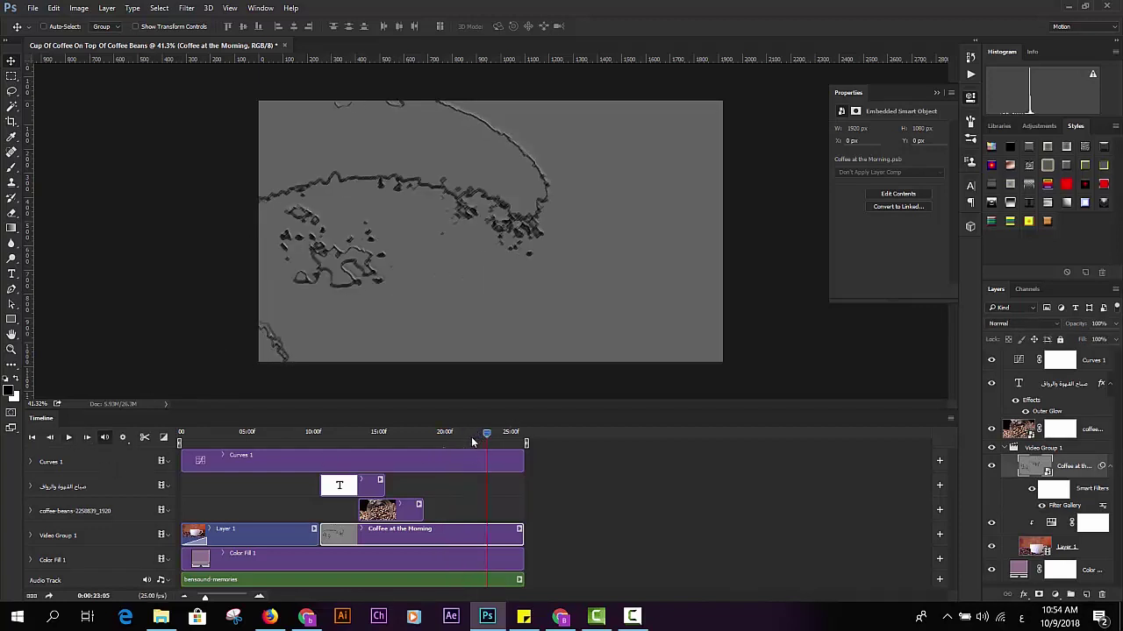
# Park the playhead at 20:16, stepping back from 23:00 through 21:13.
pyautogui.click(483, 433)
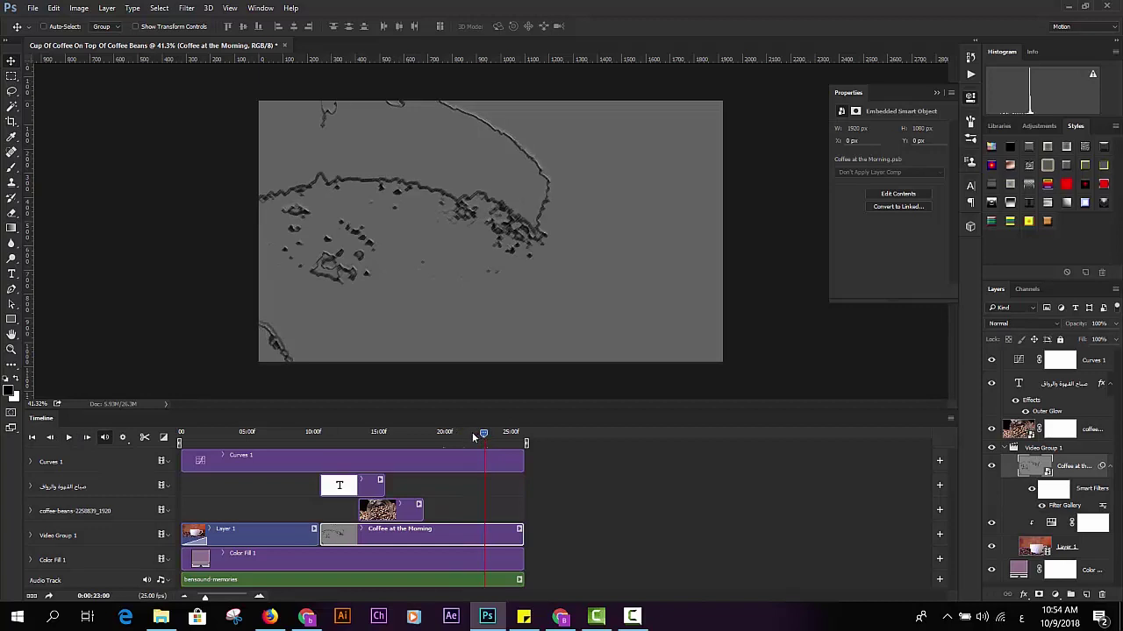
pyautogui.press('Left')
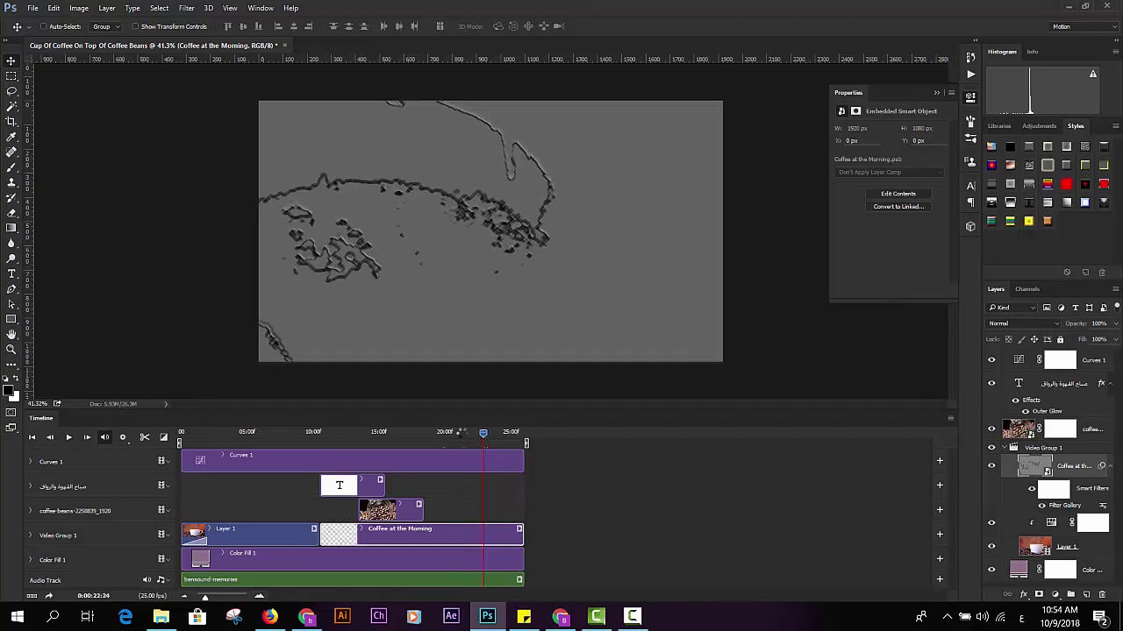
pyautogui.click(464, 433)
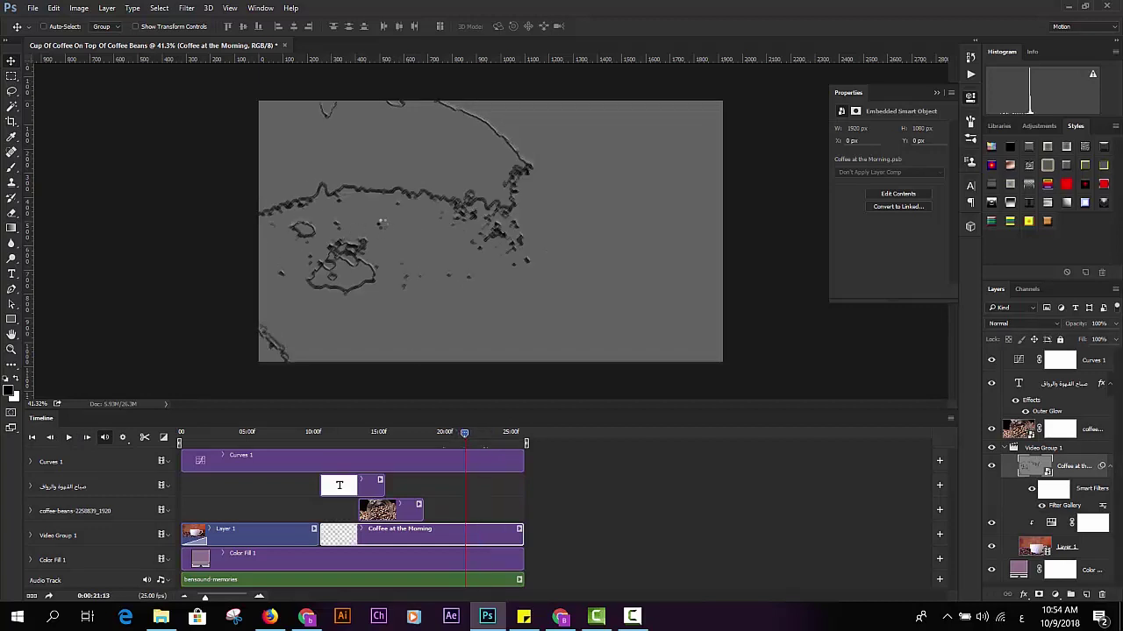
pyautogui.click(451, 433)
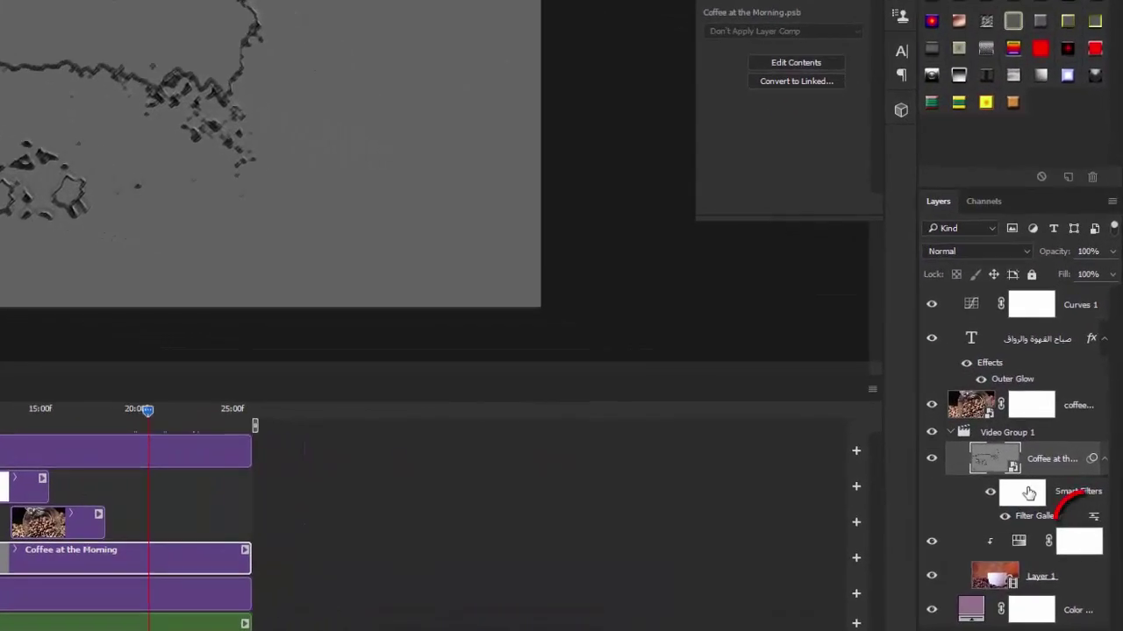
# Set the Filter Gallery smart filter's blending mode to Overlay and preview the result.
pyautogui.doubleClick(1094, 517)
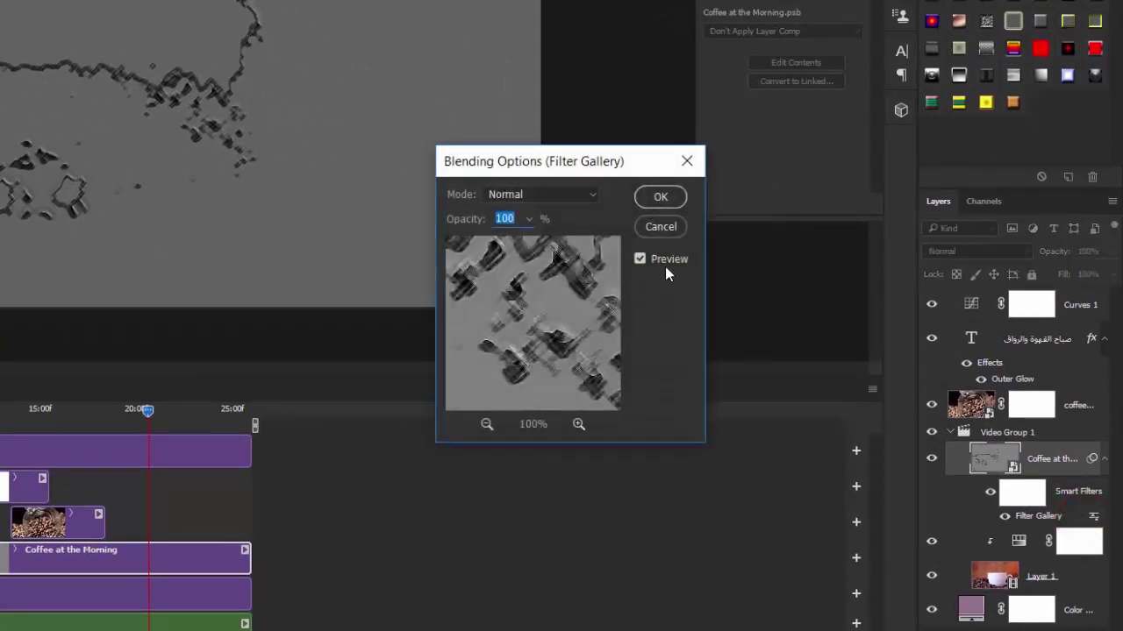
pyautogui.click(585, 198)
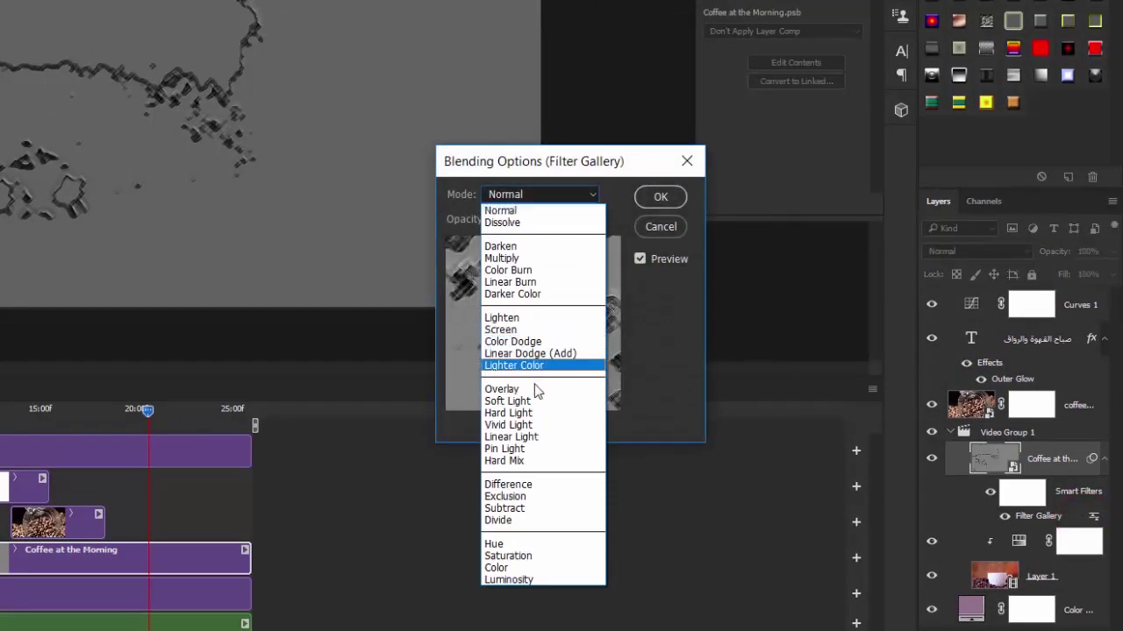
pyautogui.click(534, 388)
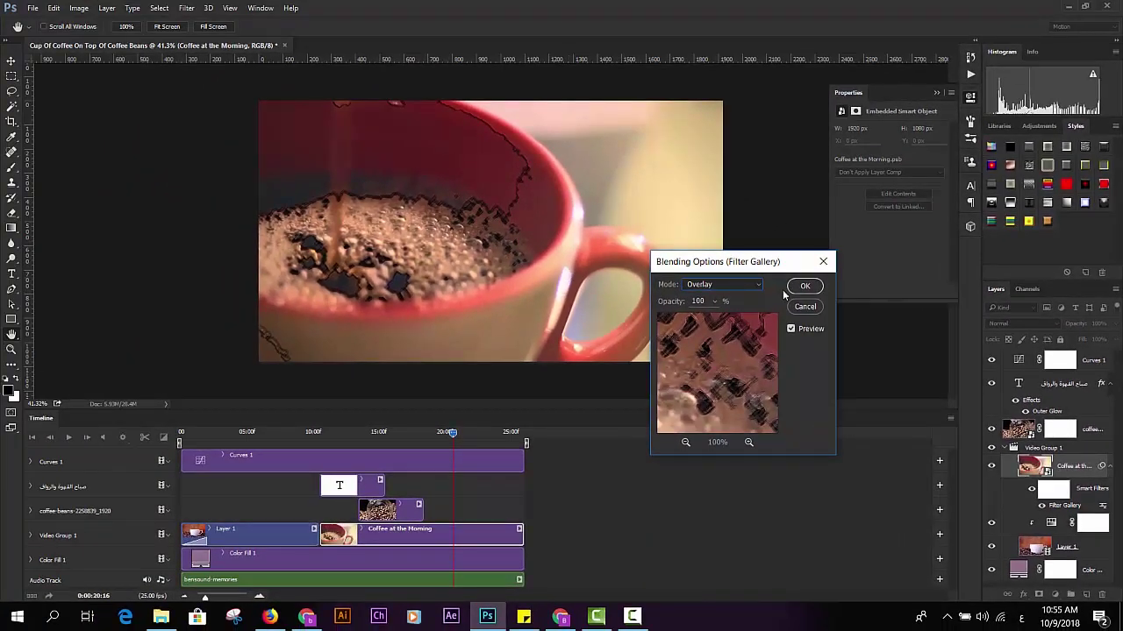
pyautogui.press('Return')
pyautogui.click(68, 437)
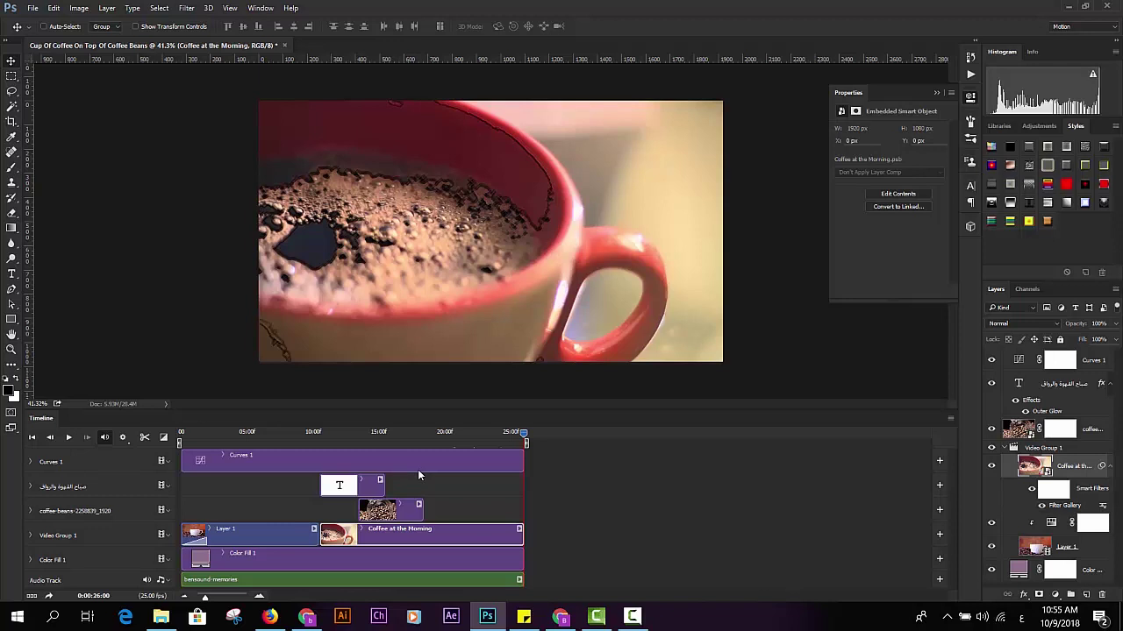
pyautogui.click(936, 93)
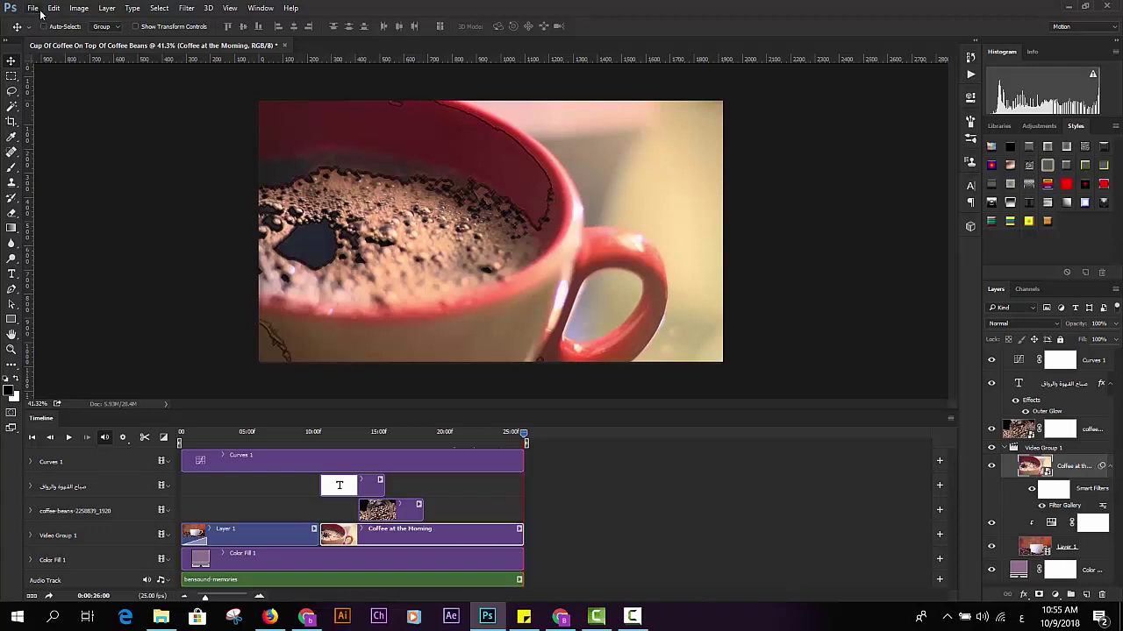
# Open the Render Video dialog from File > Export.
pyautogui.click(32, 8)
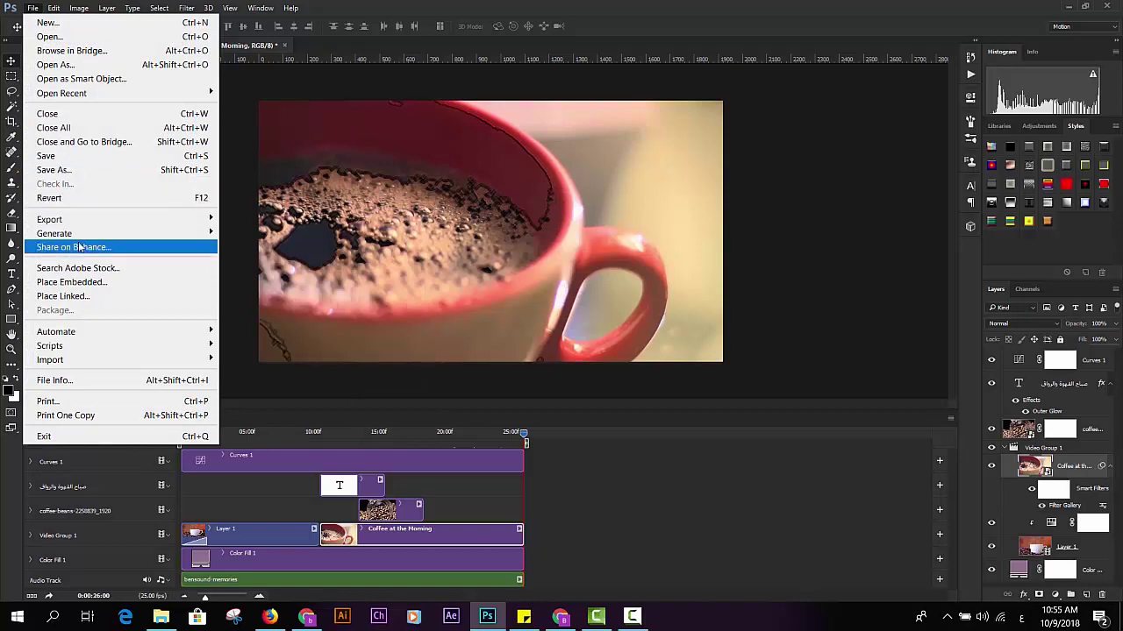
pyautogui.moveTo(49, 219)
pyautogui.click(288, 416)
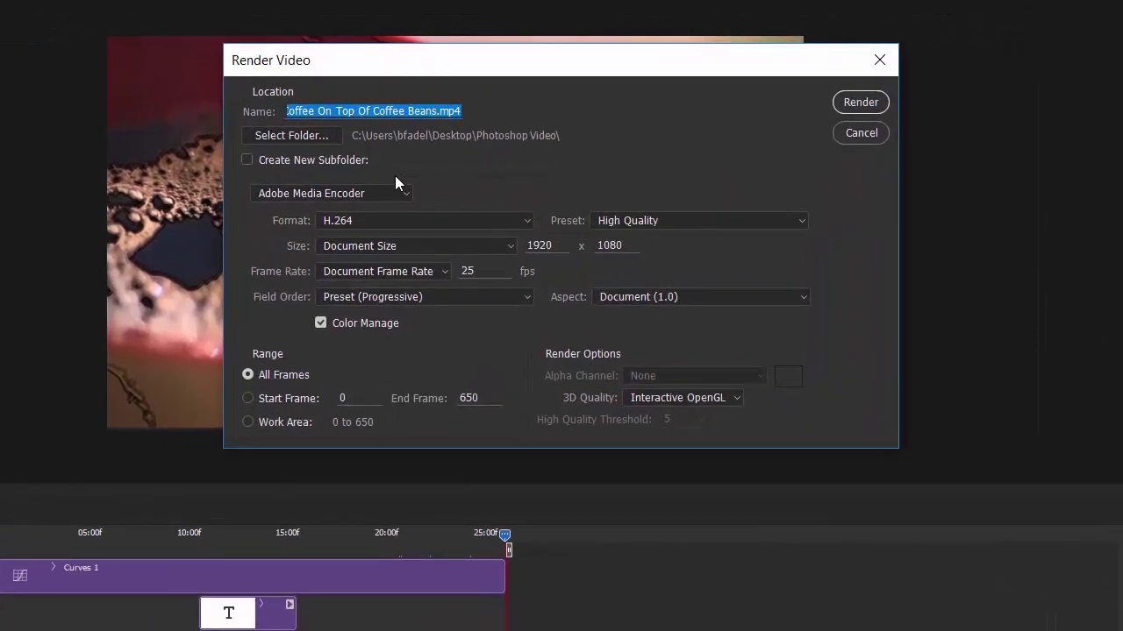
# Render as H.264 High Quality into the Photoshop Video folder, hitting the file-open error.
pyautogui.click(395, 224)
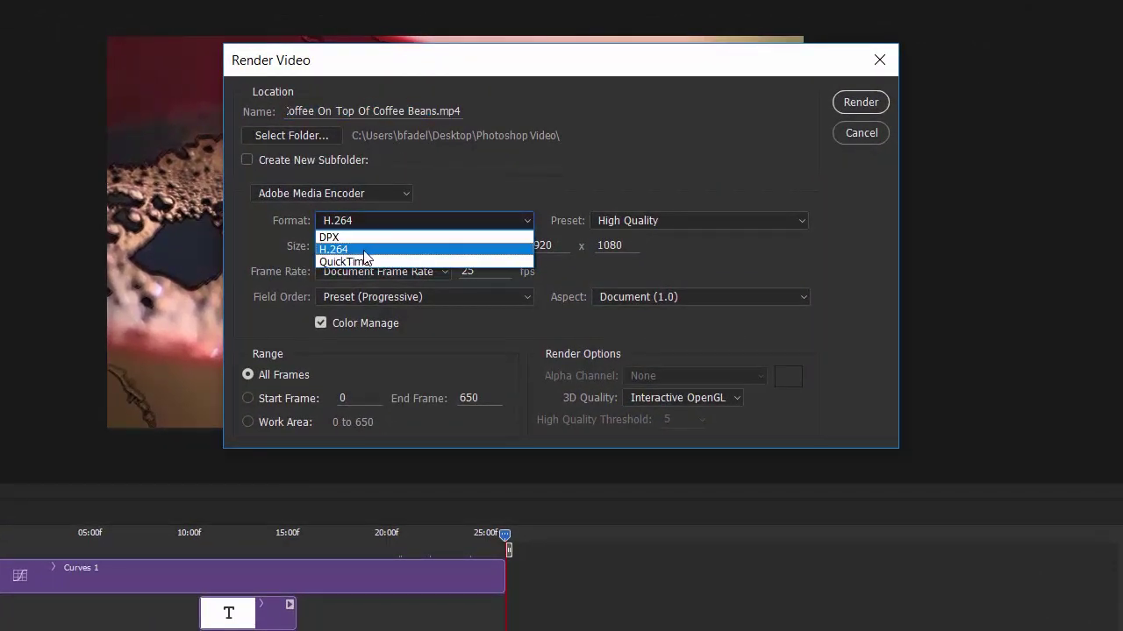
pyautogui.click(364, 250)
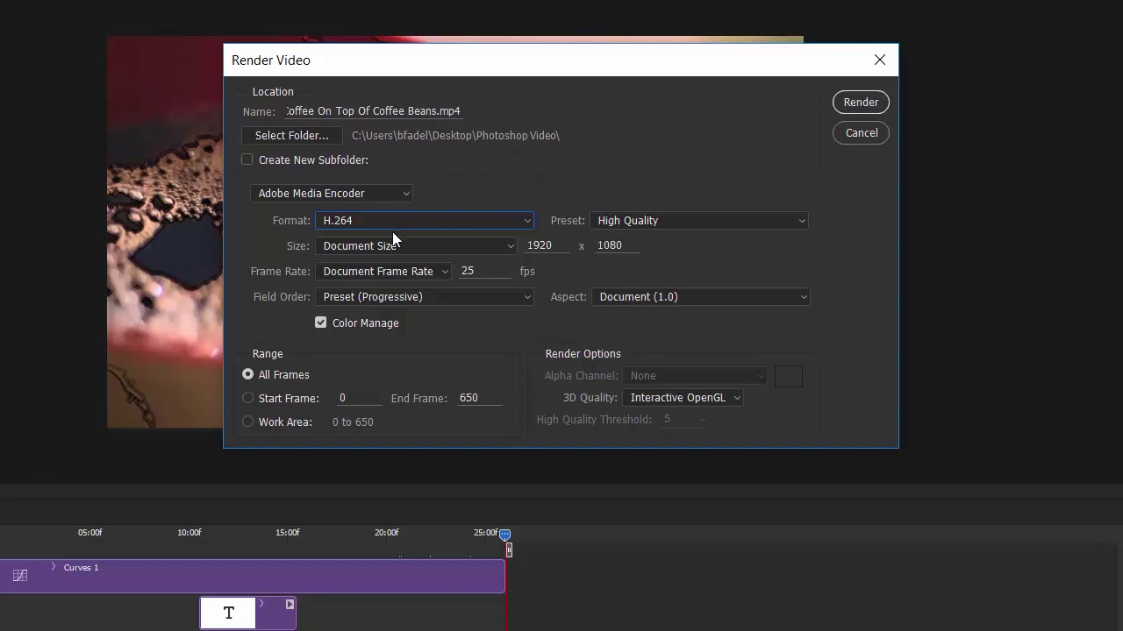
pyautogui.click(684, 219)
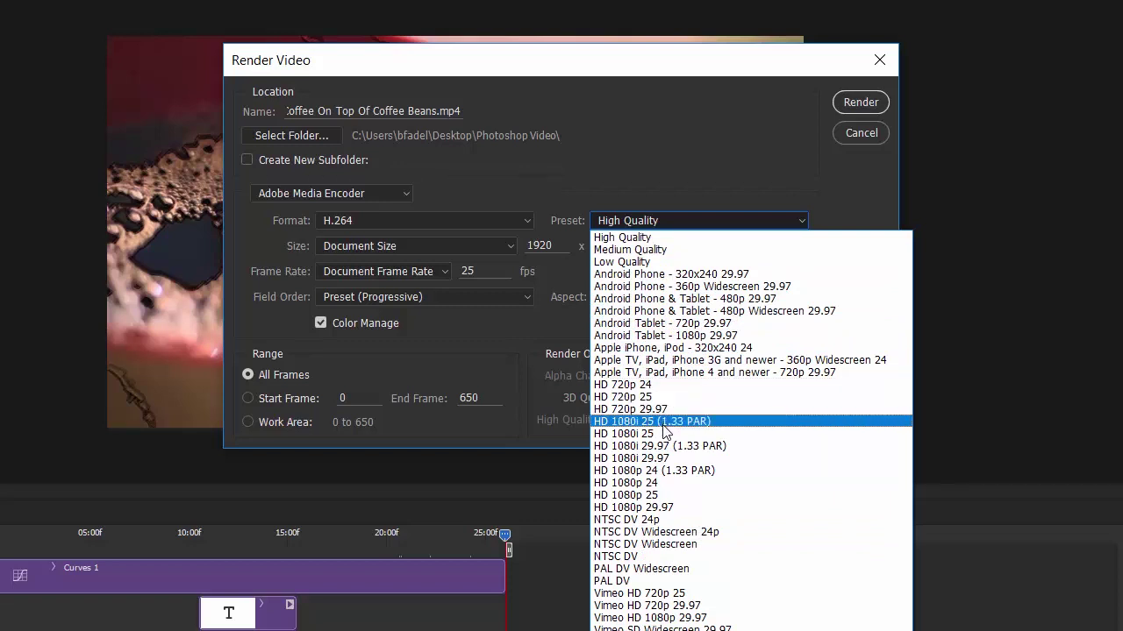
pyautogui.click(695, 158)
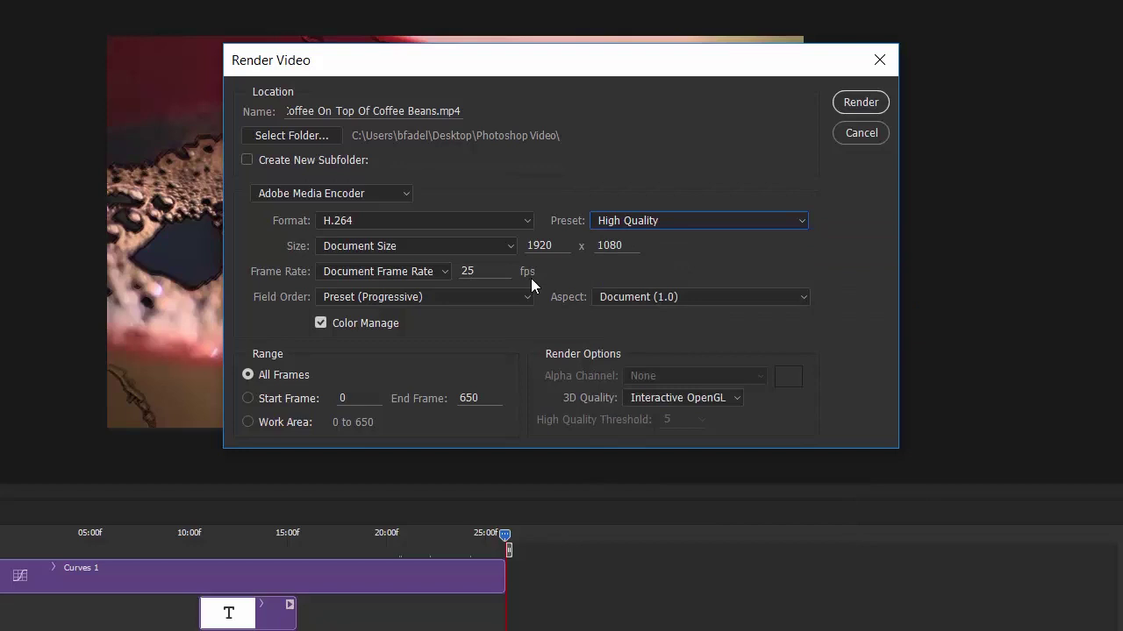
pyautogui.click(287, 136)
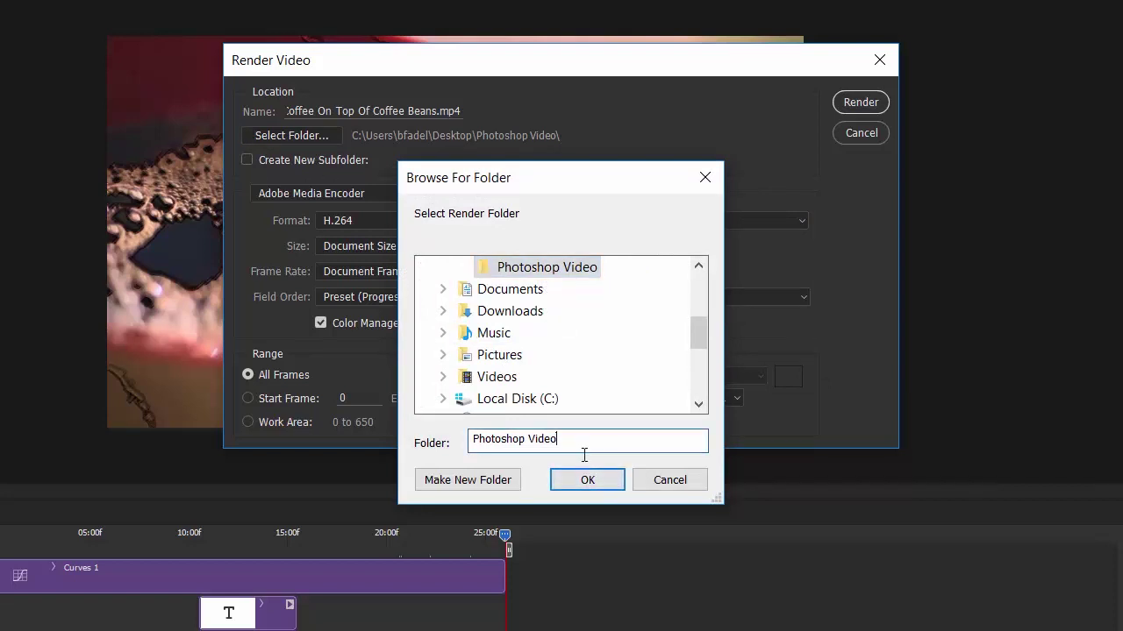
pyautogui.click(590, 483)
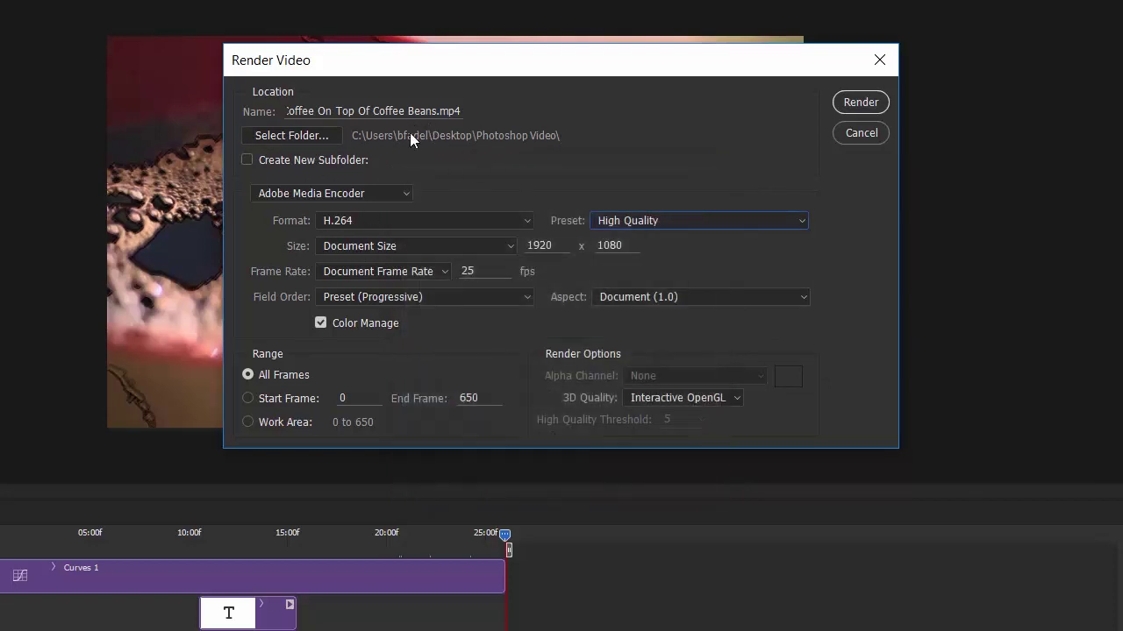
pyautogui.click(871, 102)
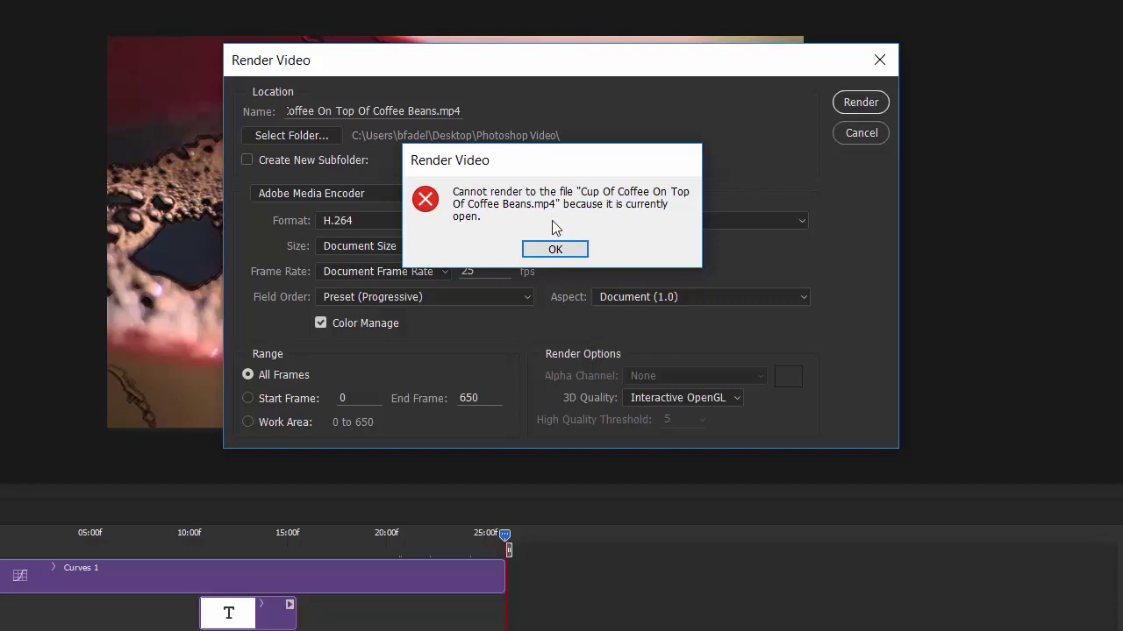
# Dismiss the error, rename the output to test, and render it.
pyautogui.click(551, 249)
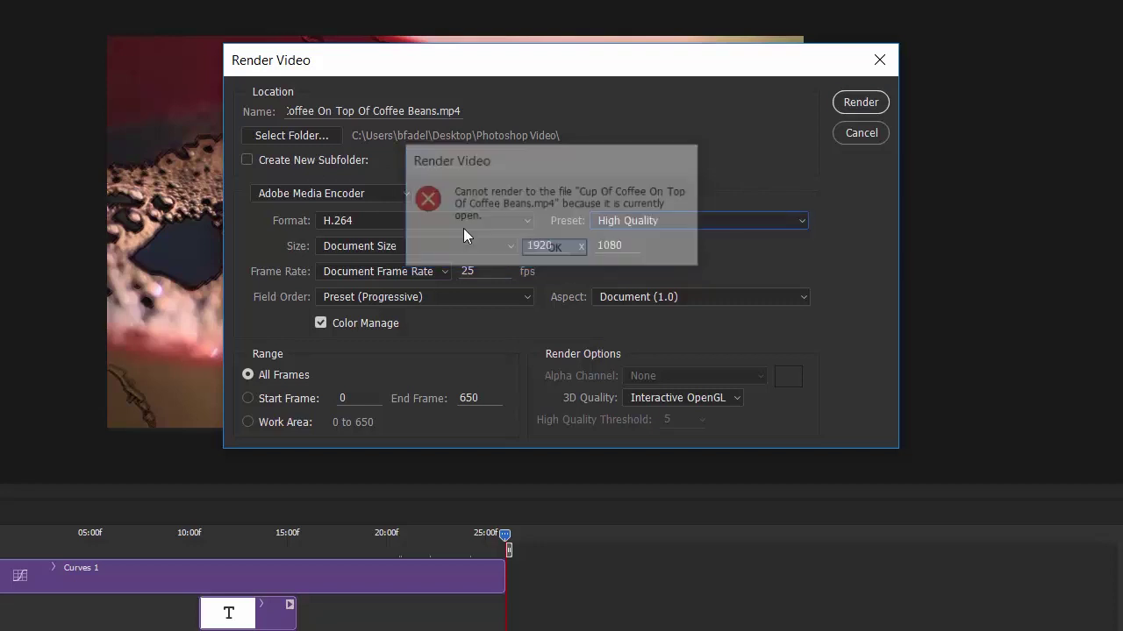
pyautogui.doubleClick(391, 110)
pyautogui.click(449, 110)
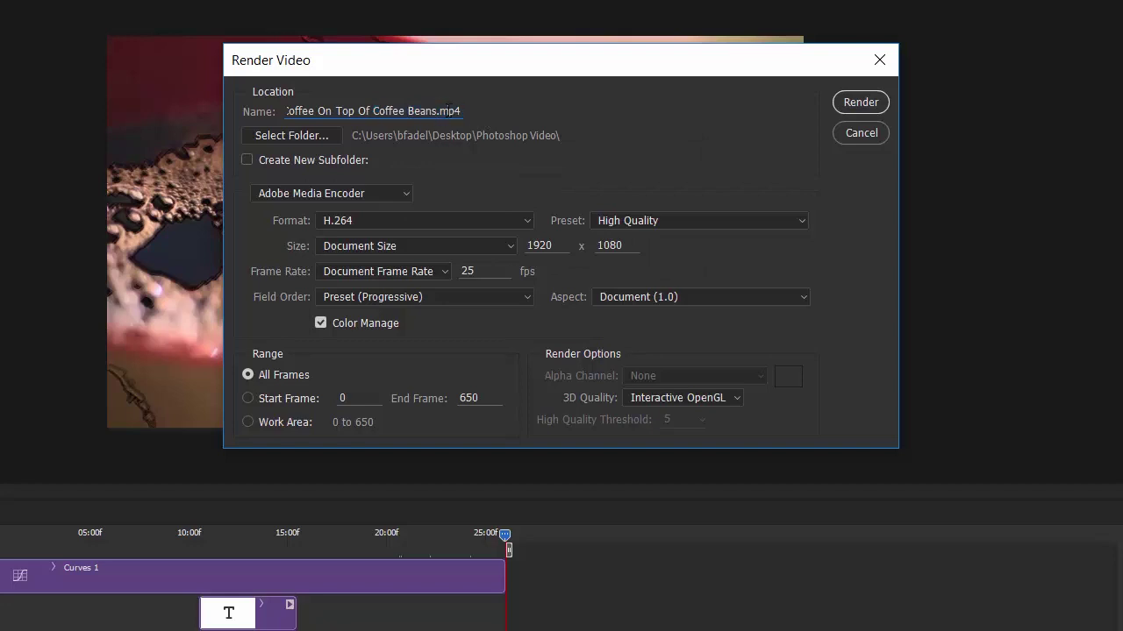
pyautogui.moveTo(448, 111); pyautogui.dragTo(275, 112)
pyautogui.write('فث')
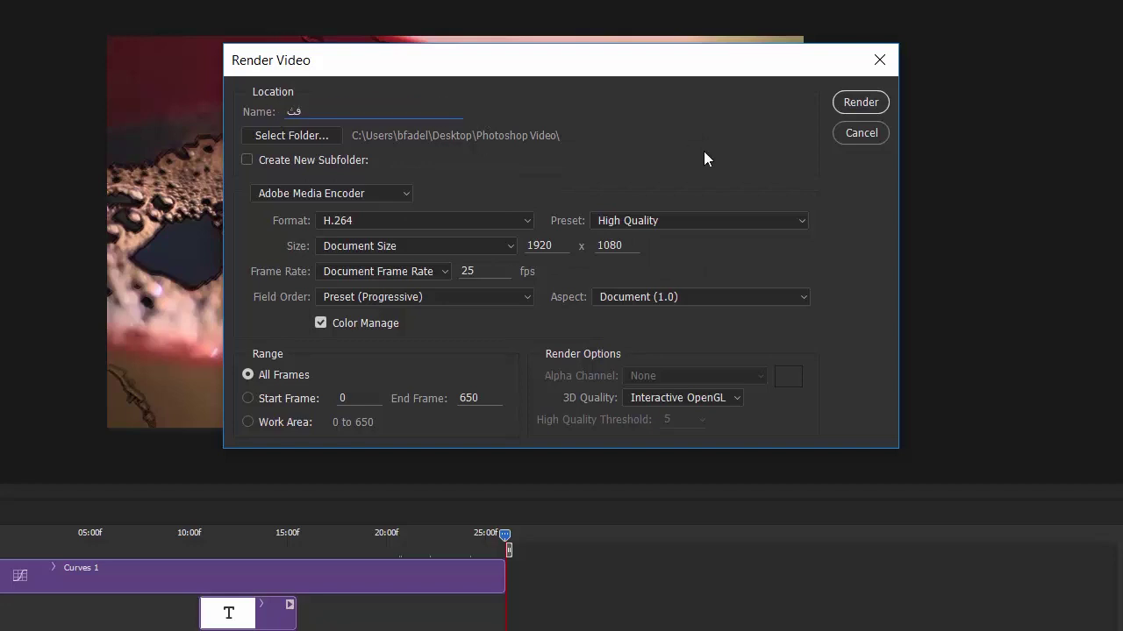
pyautogui.write('سف')
pyautogui.press('BackSpace')
pyautogui.press('BackSpace')
pyautogui.press('BackSpace')
pyautogui.press('BackSpace')
pyautogui.hotkey('alt', 'shift')
pyautogui.write('tes')
pyautogui.click(854, 103)
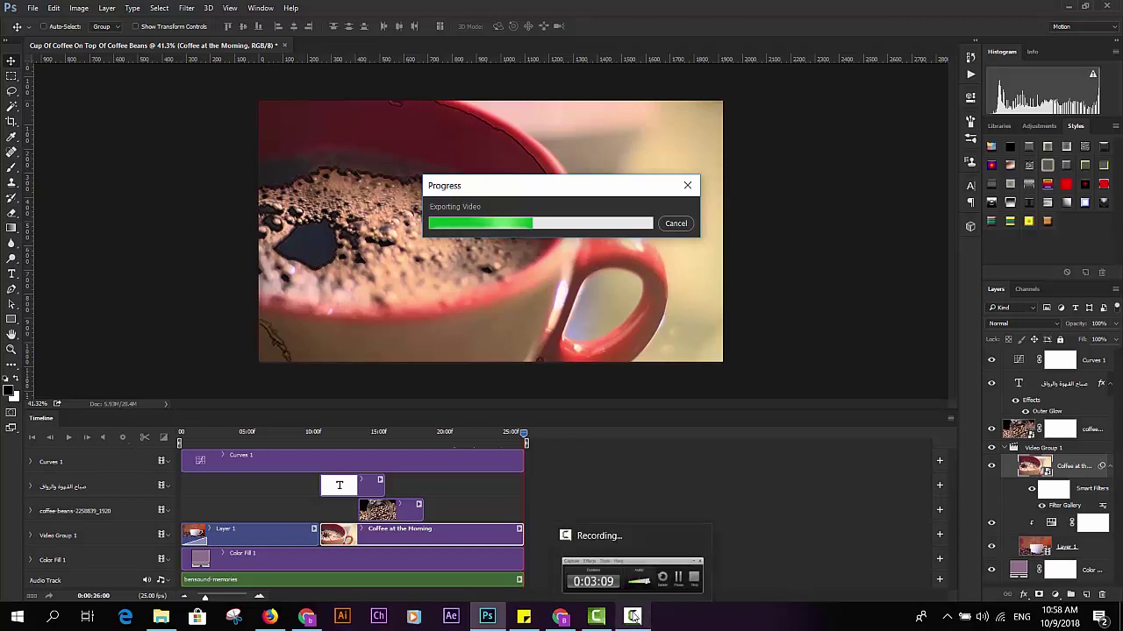
# Open test.mp4 from the Photoshop Video folder to play it in VLC.
pyautogui.click(633, 616)
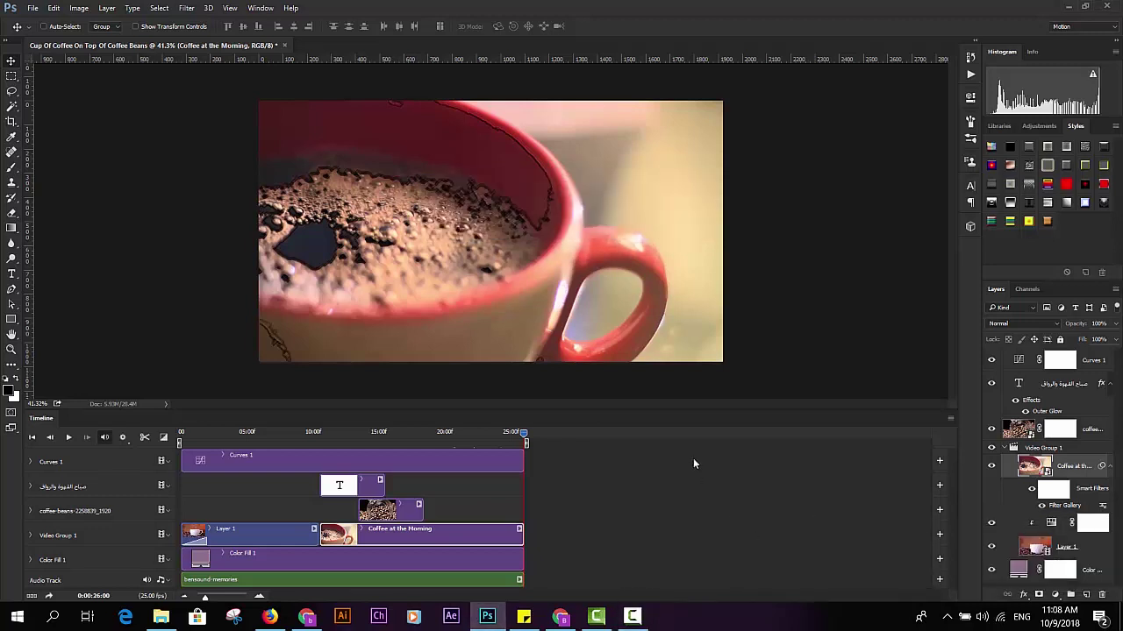
pyautogui.click(1066, 6)
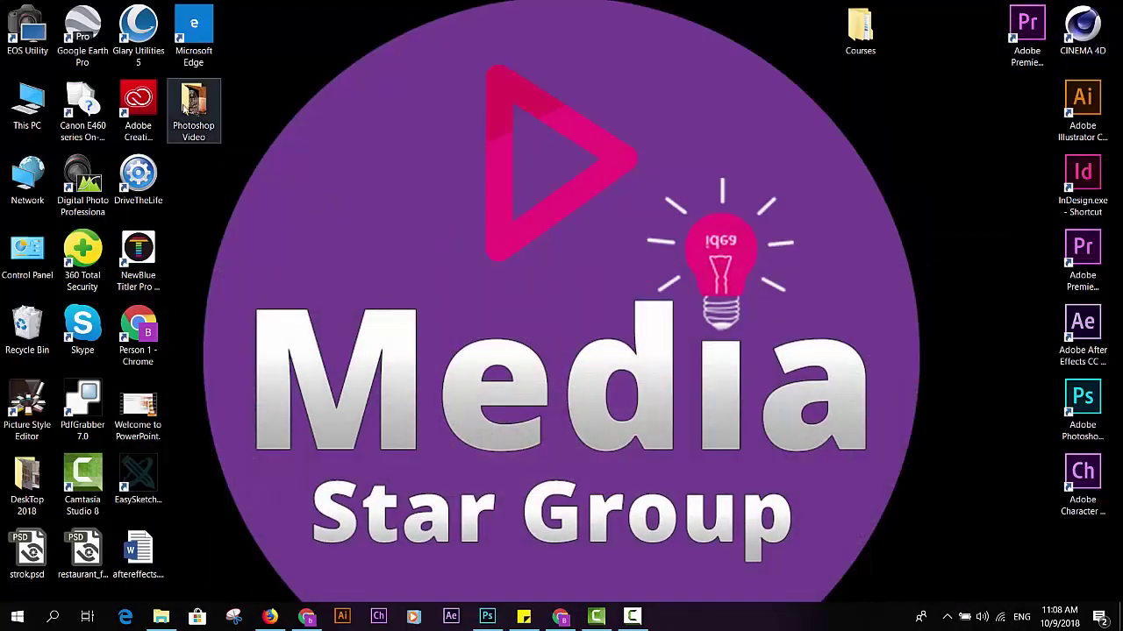
pyautogui.doubleClick(186, 103)
pyautogui.click(631, 30)
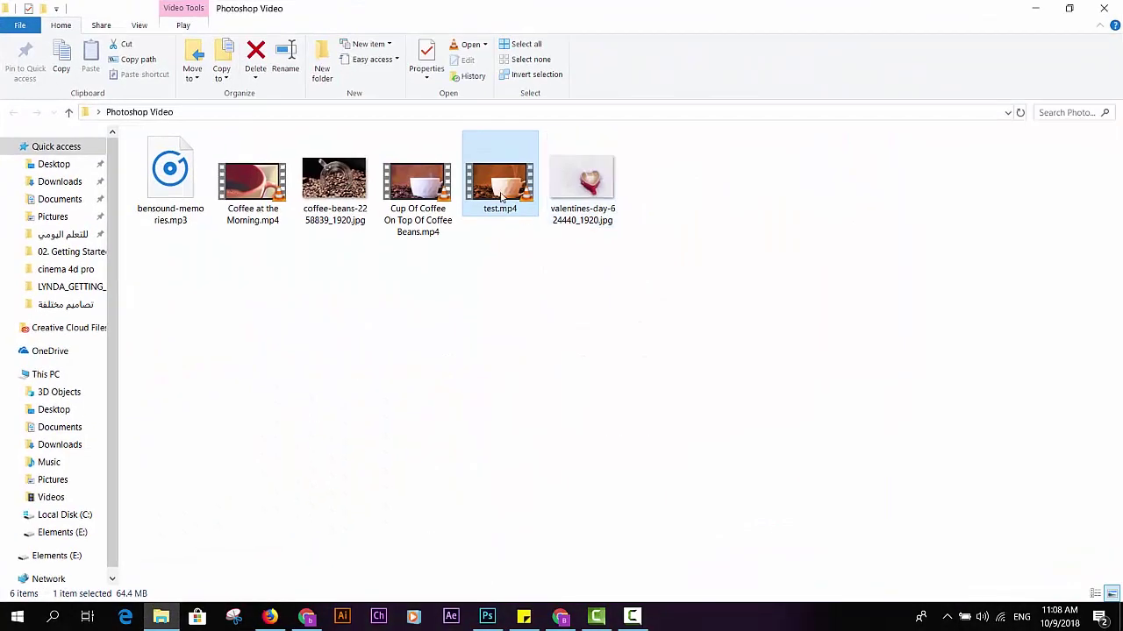
pyautogui.doubleClick(501, 197)
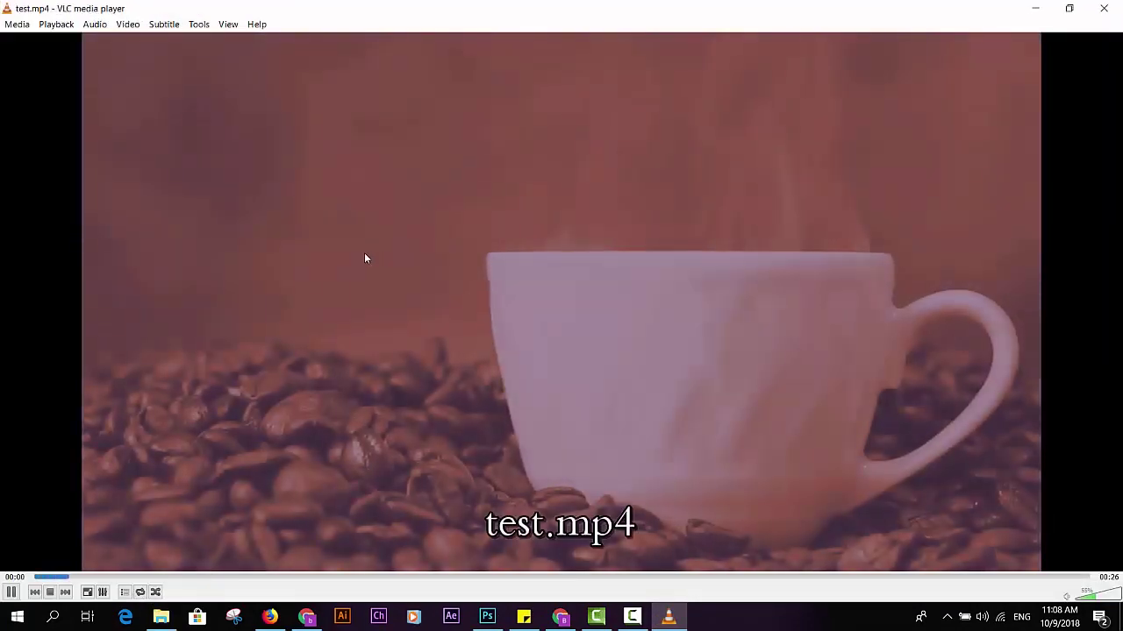
# Raise the VLC volume to 70% and pause test.mp4 at 00:22.
pyautogui.scroll(3, 347, 256)
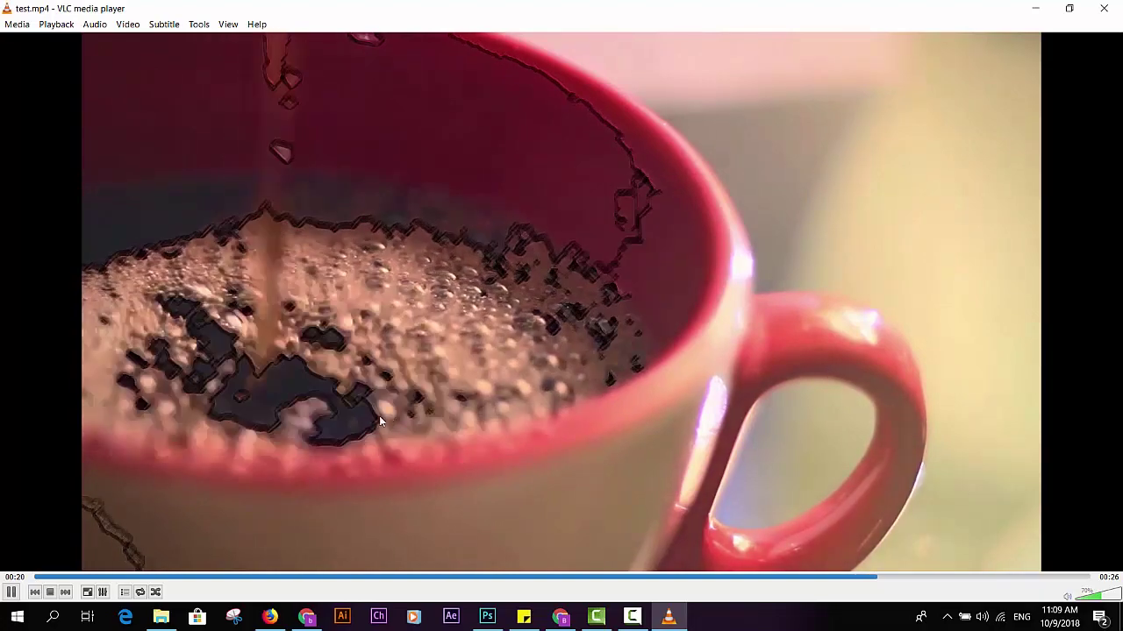
pyautogui.click(10, 592)
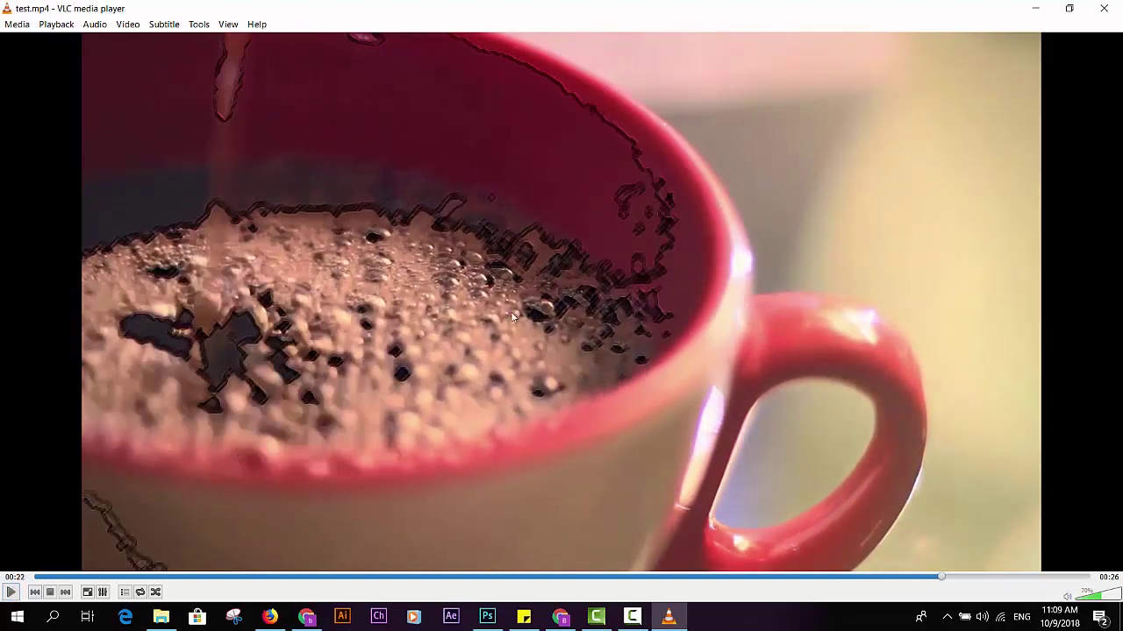